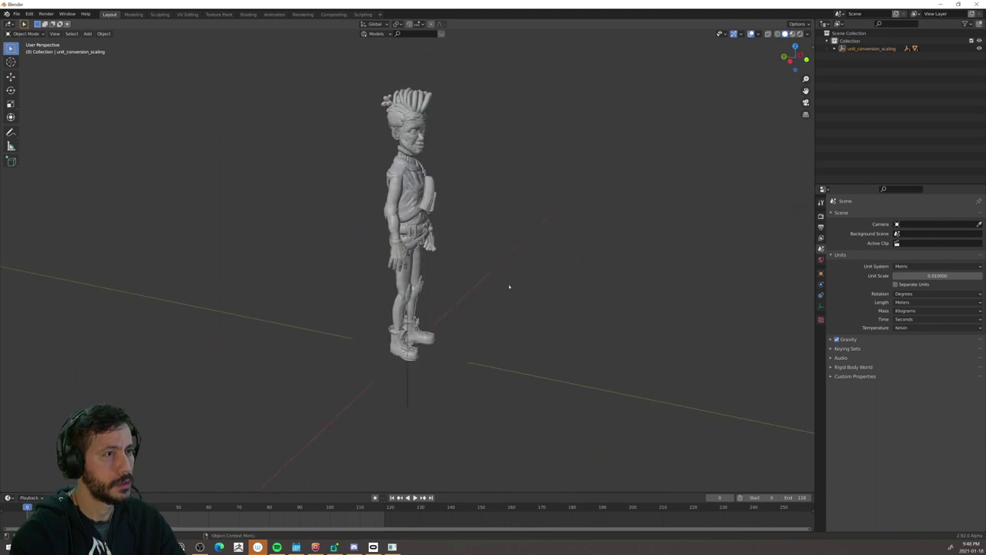
# Step: Add a mesh plane to the scene beneath the character as a ground surface
pyautogui.moveTo(508, 286); pyautogui.dragTo(480, 291, button='middle')
pyautogui.hotkey('shift', 'a')
pyautogui.moveTo(478, 291)
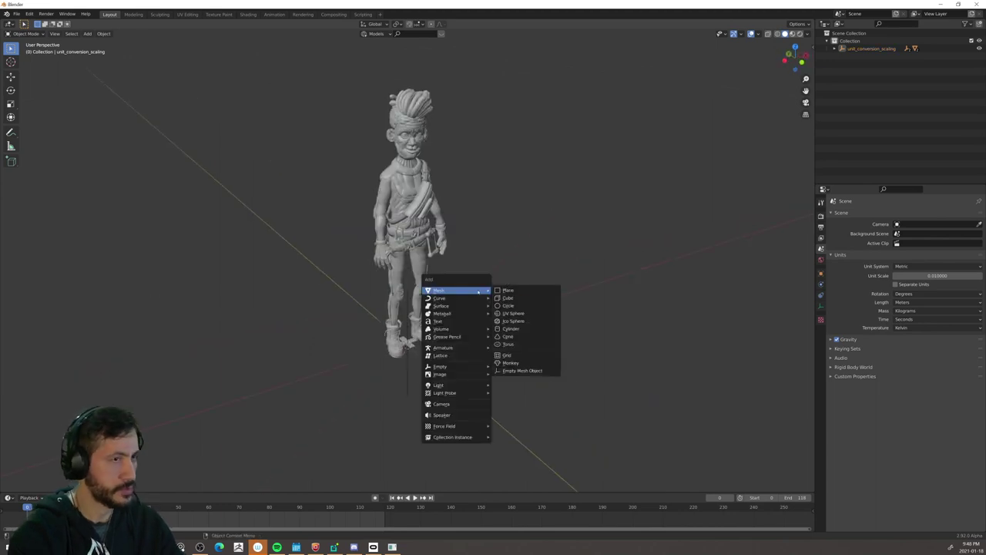
pyautogui.click(509, 290)
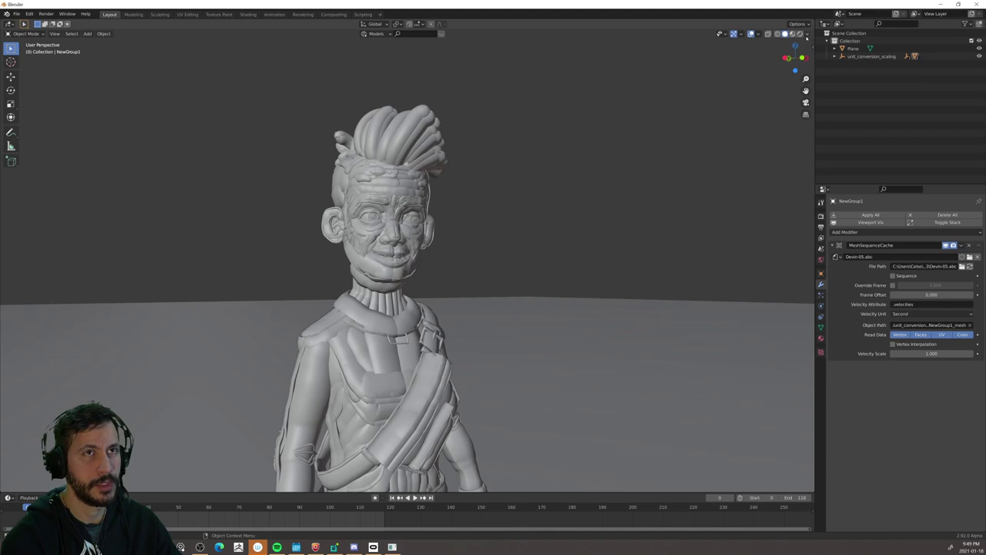
# Step: Set the solid viewport shading color to Vertex so the character's painted colors are used
pyautogui.click(807, 35)
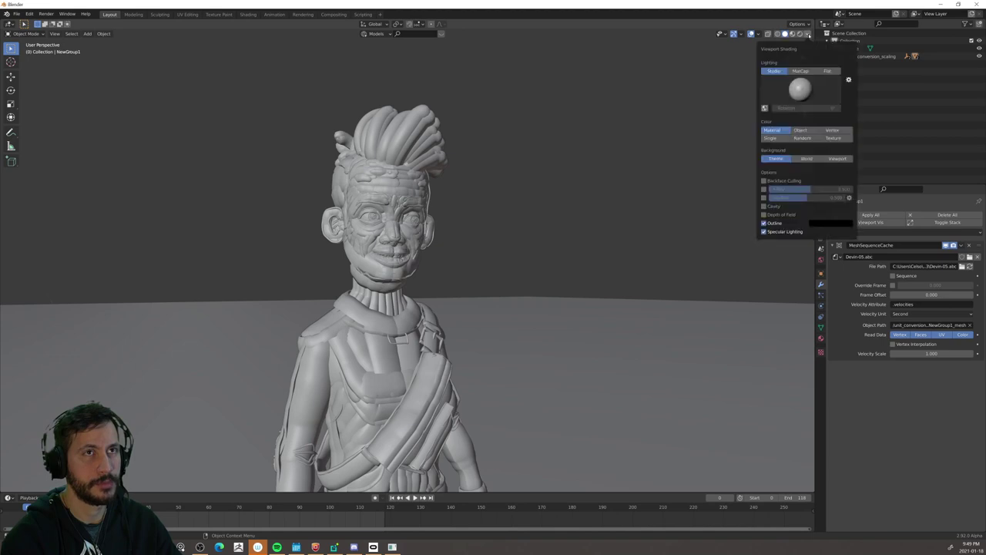
pyautogui.click(806, 36)
pyautogui.click(807, 35)
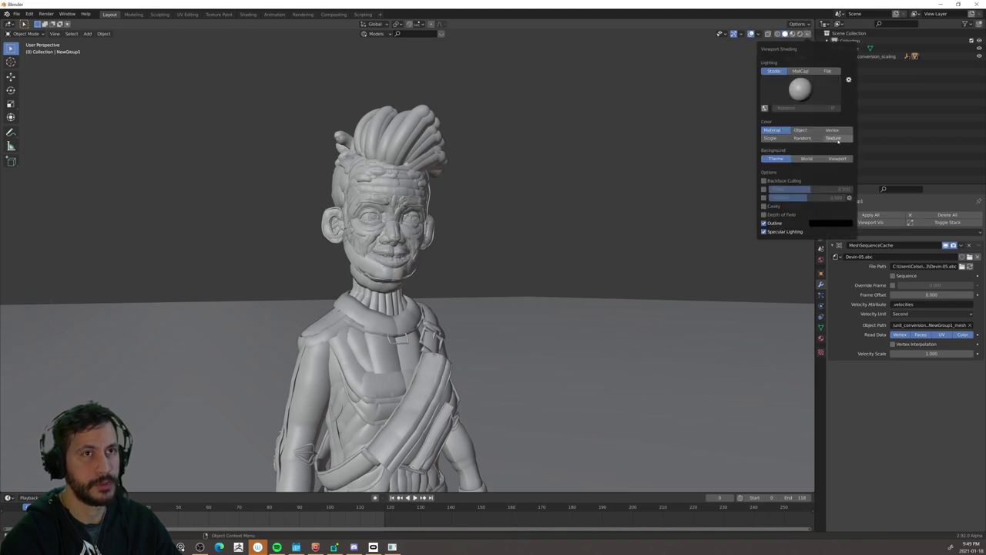
pyautogui.click(840, 132)
pyautogui.scroll(3, 398, 288)
pyautogui.moveTo(398, 288); pyautogui.dragTo(420, 301, button='middle')
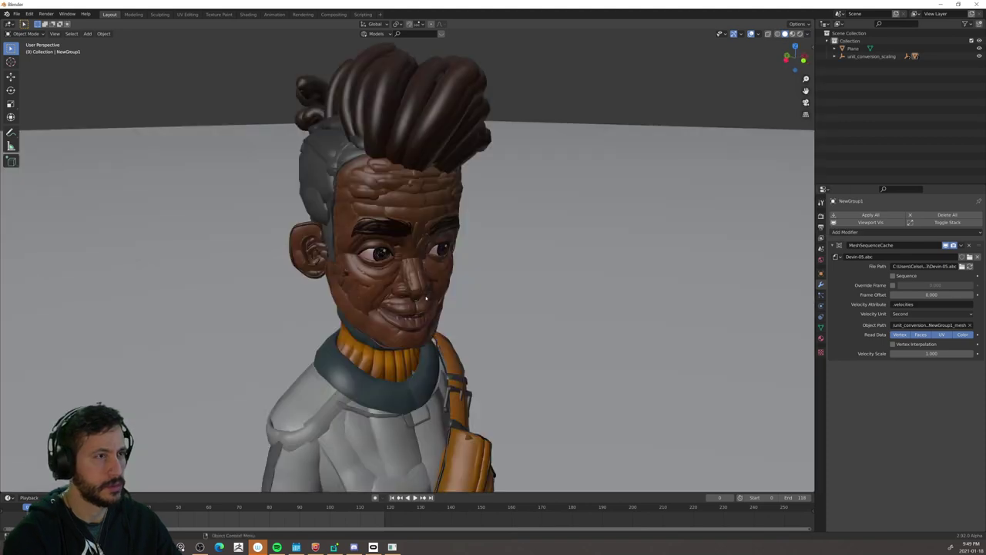
# Step: Set the viewport shading lighting to Flat and frame the character's upper body
pyautogui.click(807, 34)
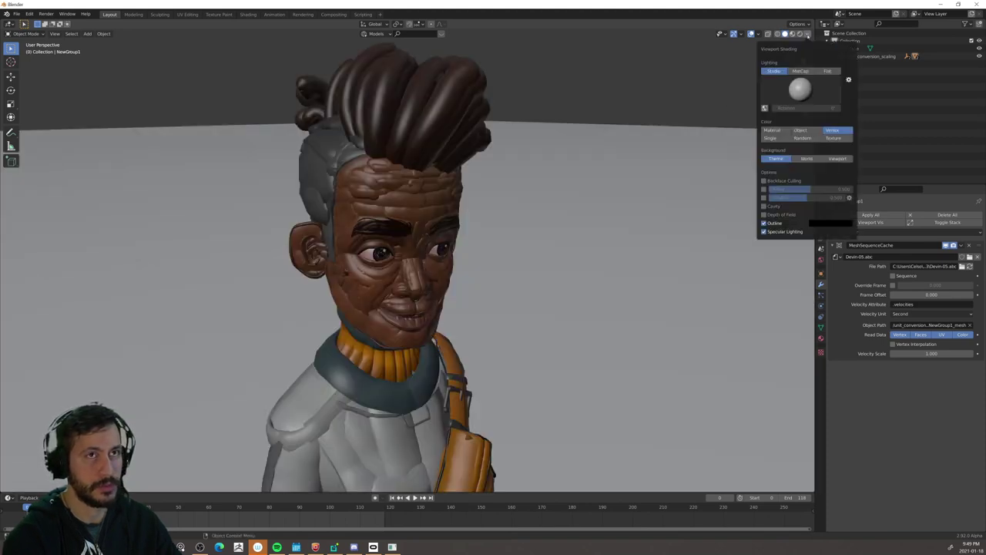
pyautogui.click(828, 71)
pyautogui.moveTo(432, 231)
pyautogui.mouseDown(button='middle')
pyautogui.moveTo(416, 260)
pyautogui.moveTo(439, 262)
pyautogui.mouseUp(button='middle')
pyautogui.scroll(-4, 442, 256)
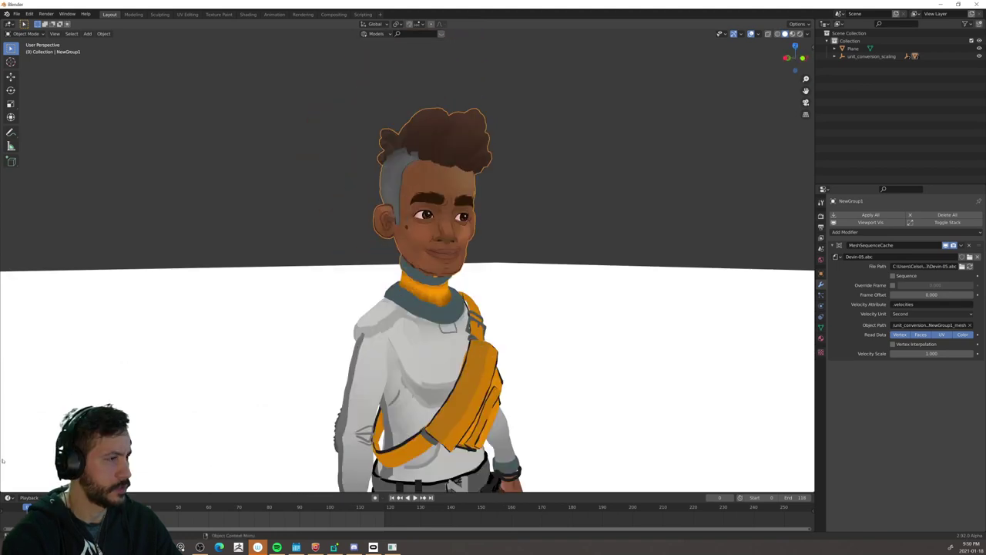
# Step: Split the 3D viewport vertically and turn the new area into a Shader Editor
pyautogui.moveTo(2, 489); pyautogui.dragTo(360, 479)
pyautogui.click(10, 34)
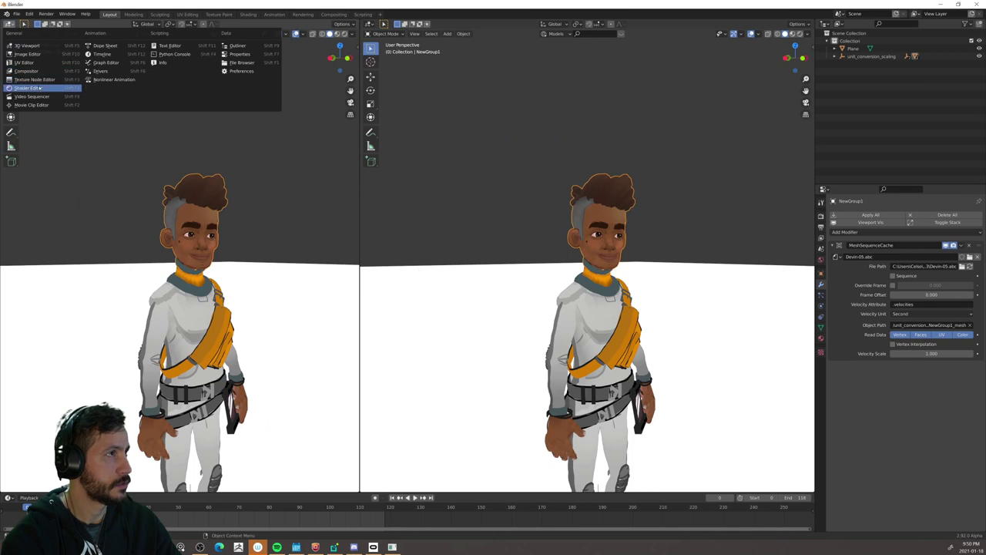
pyautogui.click(39, 86)
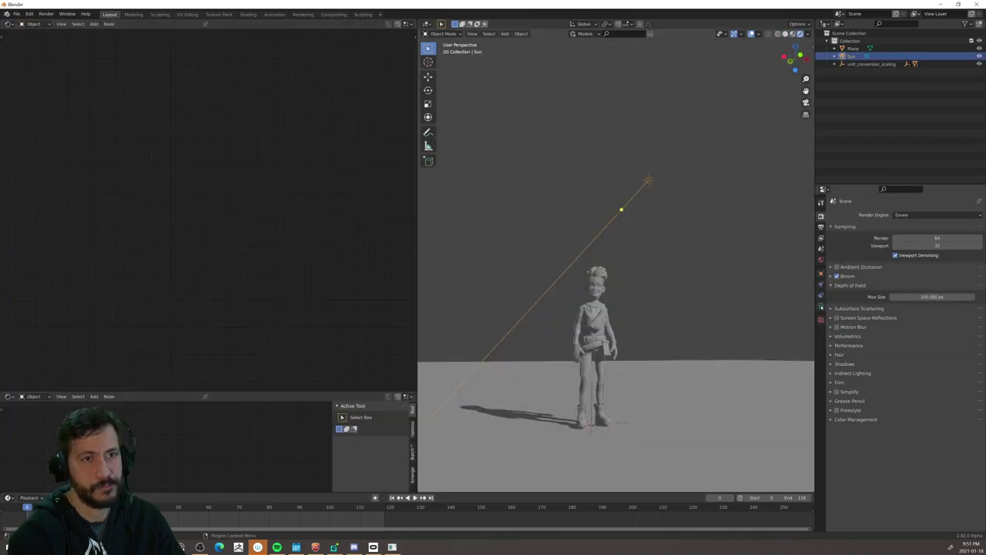
# Step: Enable contact shadows in the shadow settings of the sun light
pyautogui.click(821, 307)
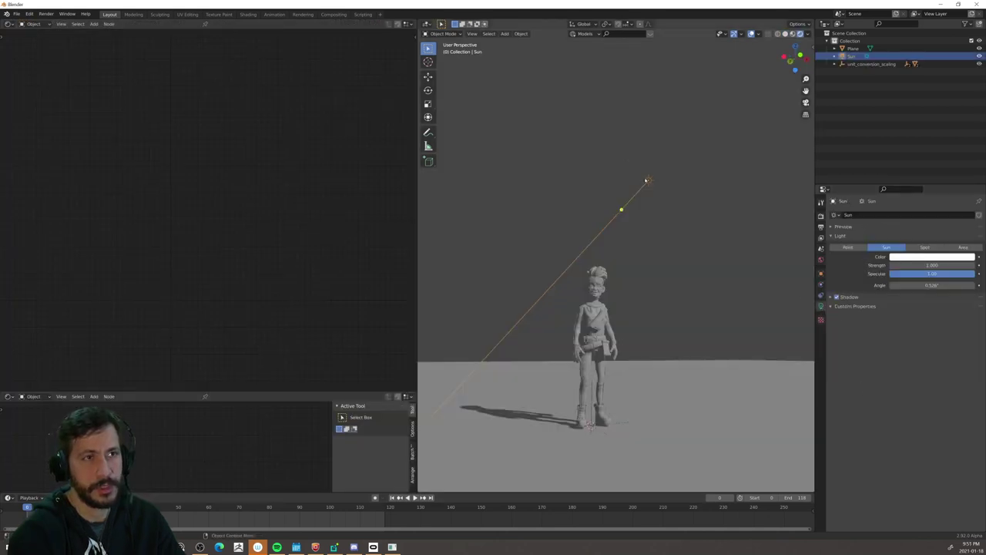
pyautogui.click(832, 298)
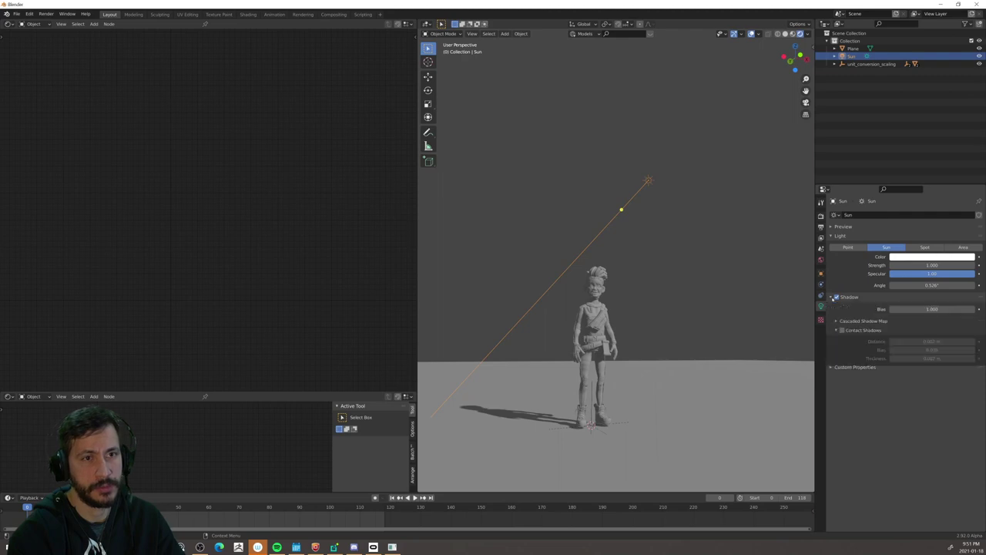
pyautogui.click(838, 329)
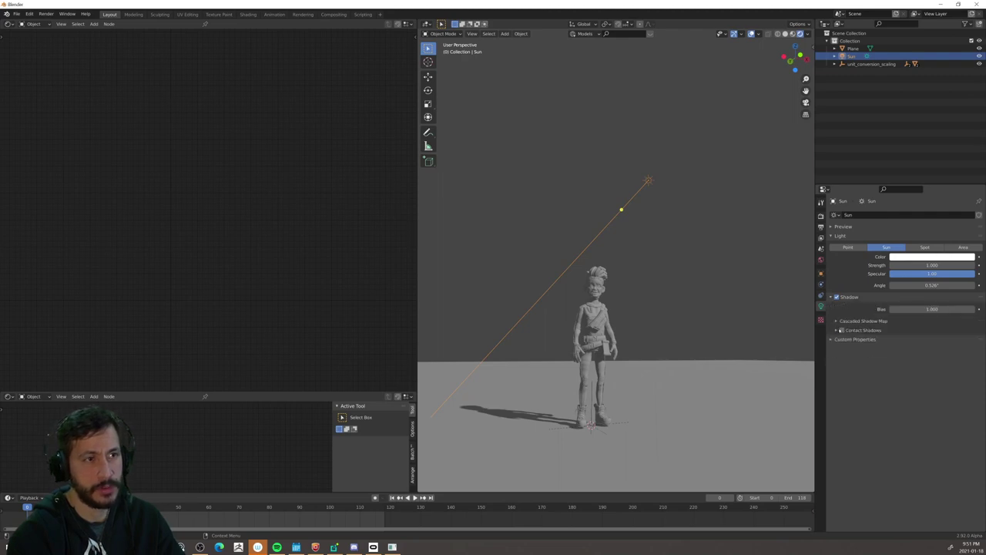
pyautogui.click(836, 330)
pyautogui.click(842, 330)
# Step: Show the Eevee render shadow settings and inspect the shadows on the character's face and body
pyautogui.click(821, 217)
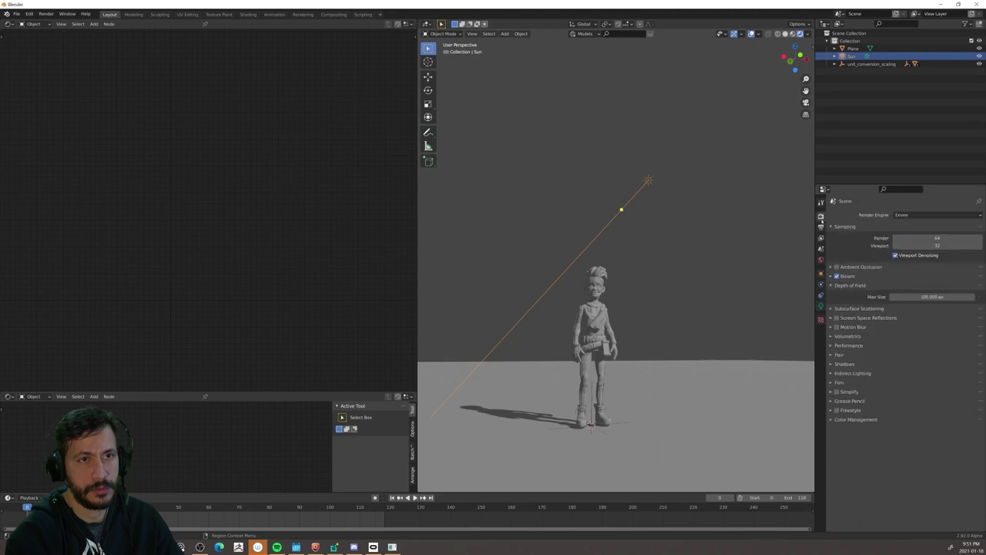
pyautogui.click(835, 364)
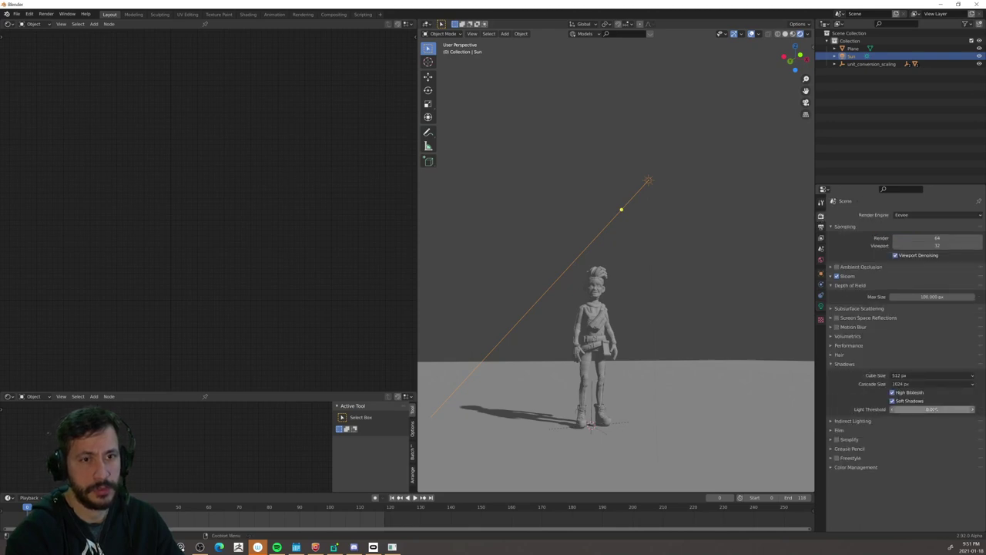
pyautogui.scroll(3, 618, 267)
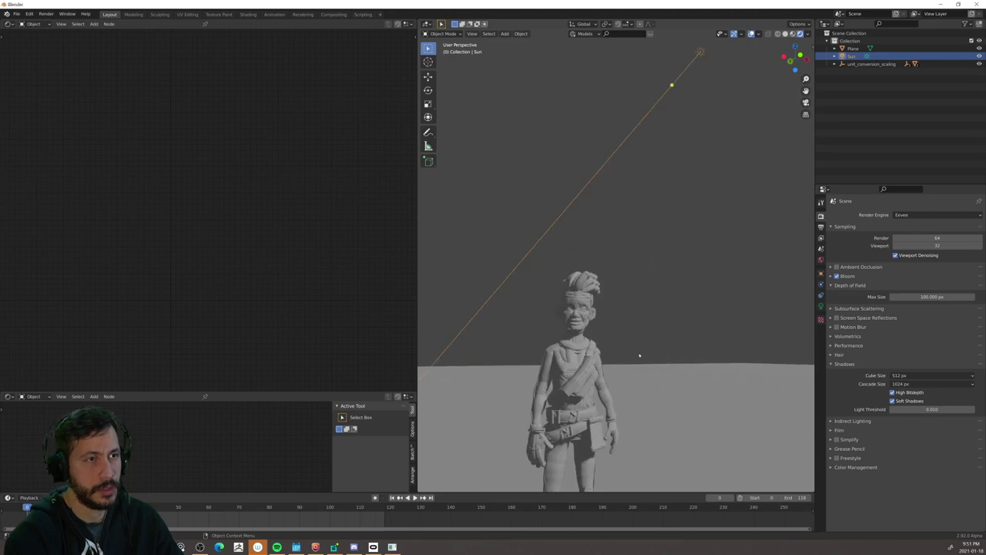
pyautogui.scroll(6, 647, 359)
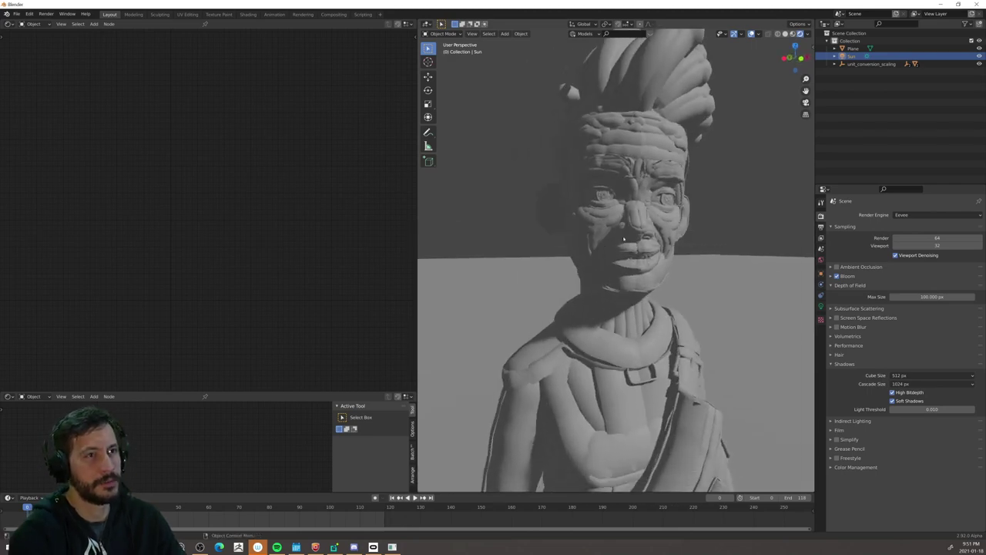
pyautogui.moveTo(640, 233); pyautogui.dragTo(684, 242, button='middle')
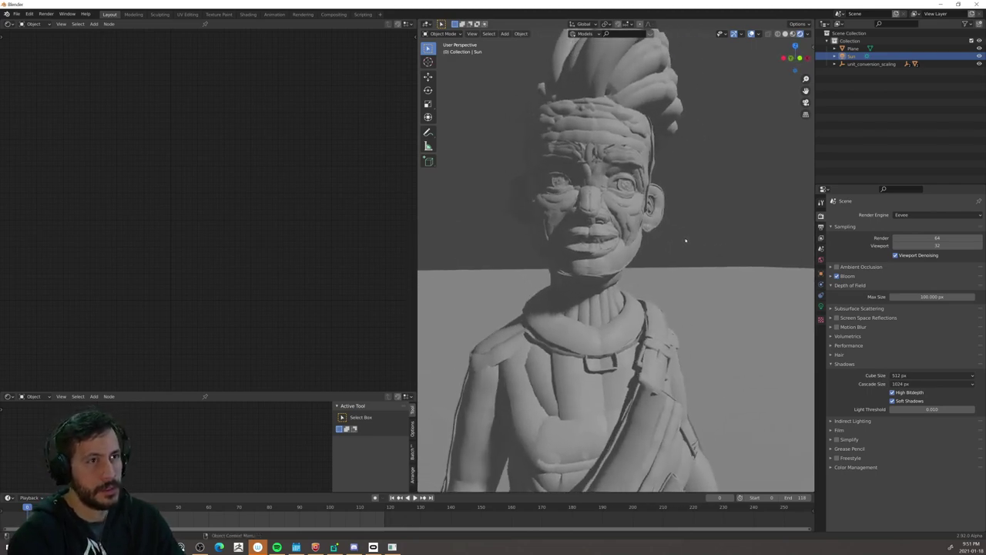
pyautogui.click(730, 163)
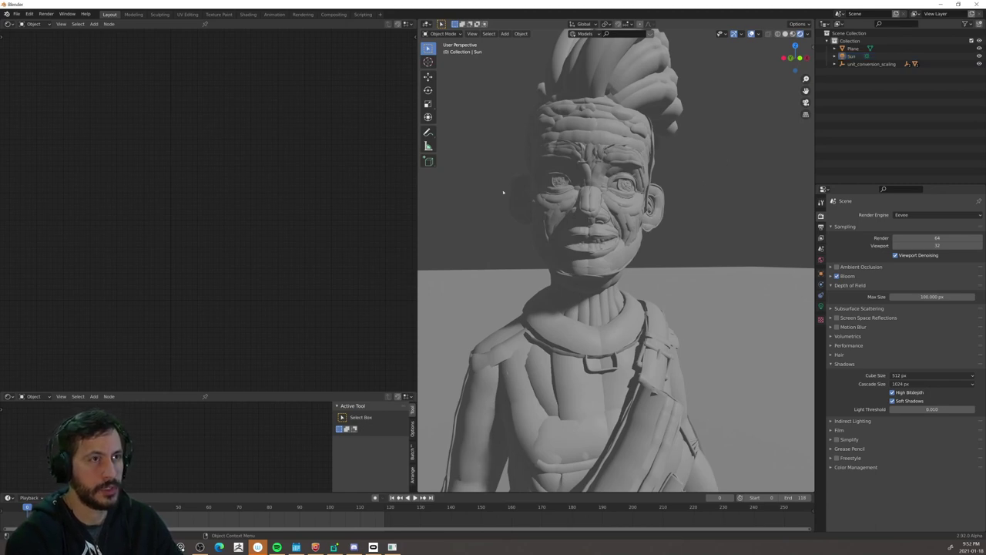
pyautogui.scroll(-5, 655, 221)
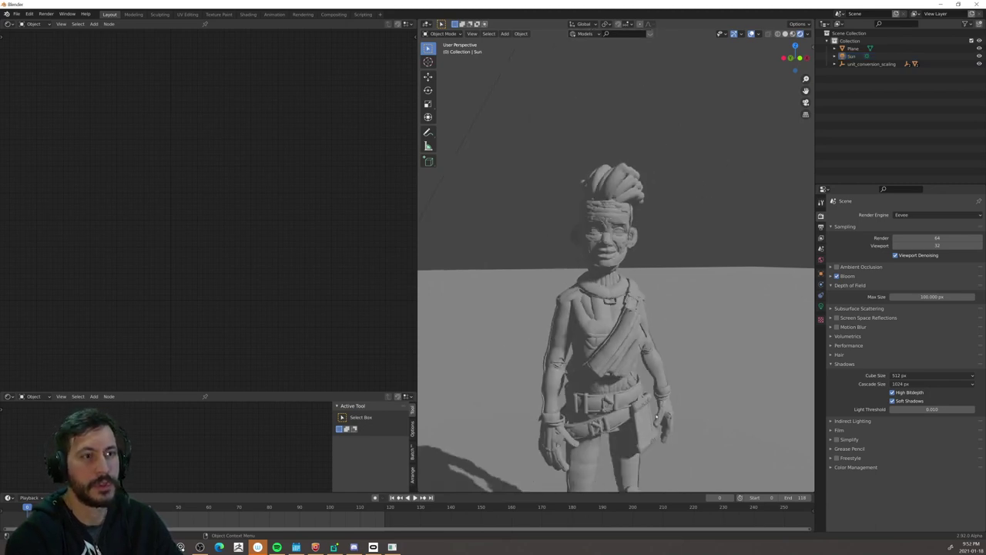
# Step: Add an Attribute node to the head's material and set its attribute name to rgb
pyautogui.click(612, 166)
pyautogui.hotkey('shift', 'a')
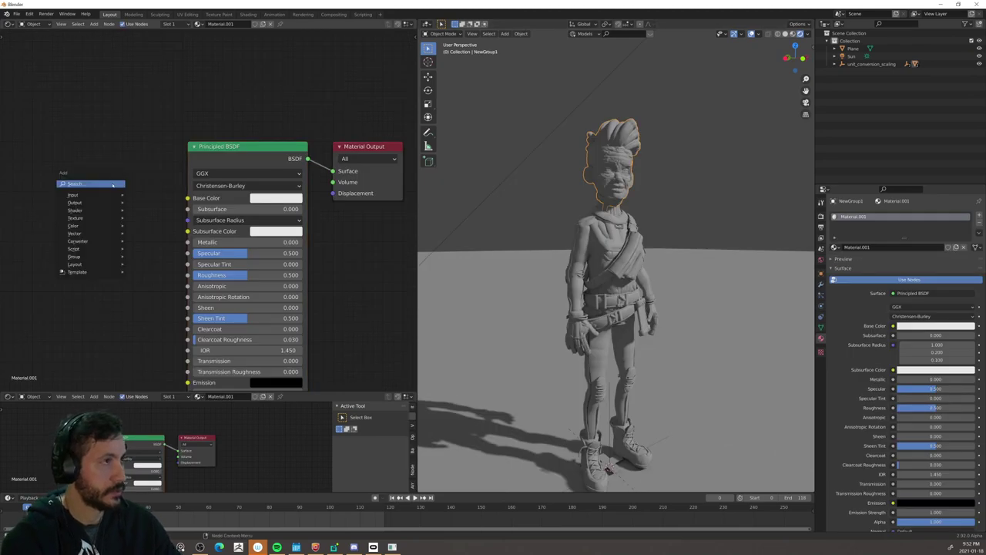
pyautogui.moveTo(92, 193)
pyautogui.click(137, 202)
pyautogui.click(103, 185)
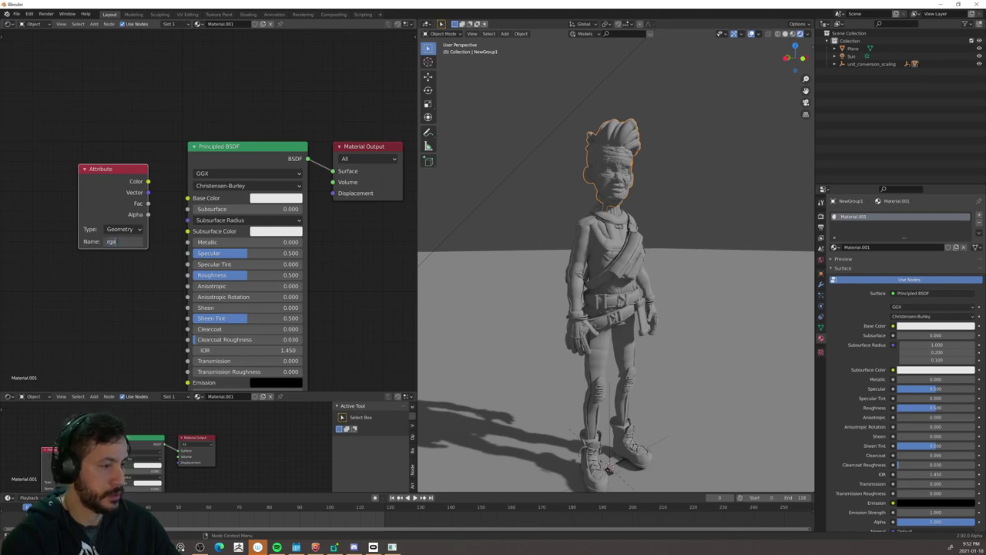
pyautogui.write('b')
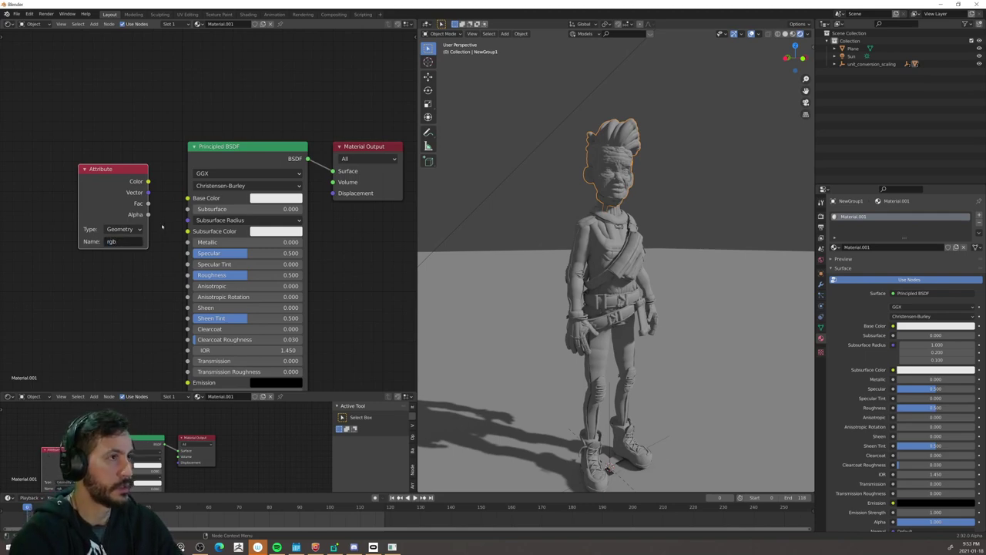
# Step: Connect the Attribute node's Color output to the Principled BSDF Base Color and space the node farther from the shader
pyautogui.moveTo(148, 181); pyautogui.dragTo(187, 198)
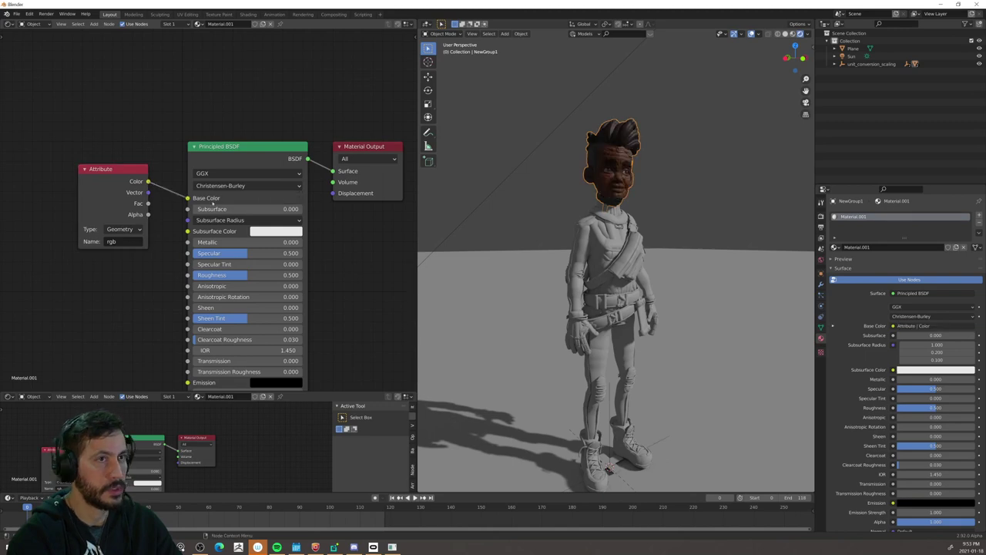
pyautogui.click(122, 242)
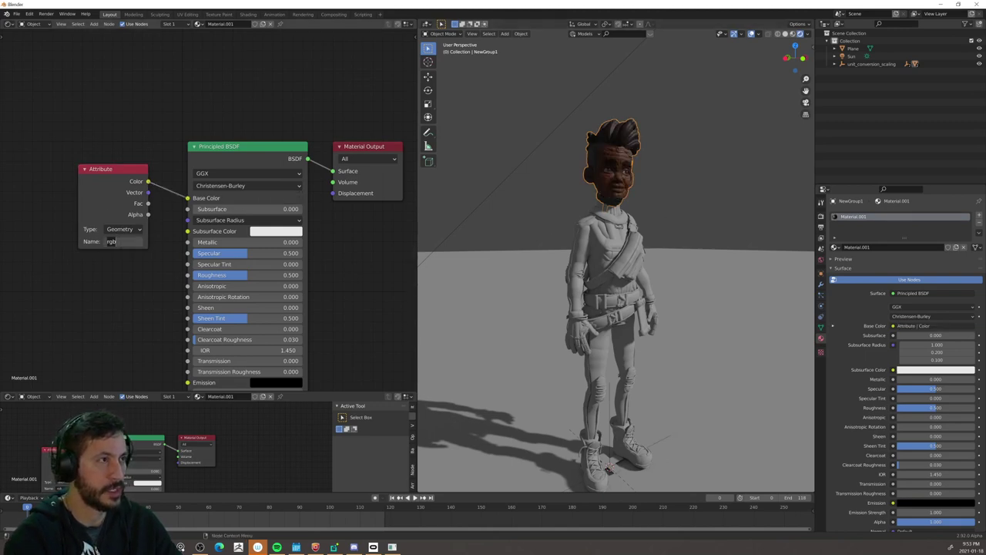
pyautogui.press('Return')
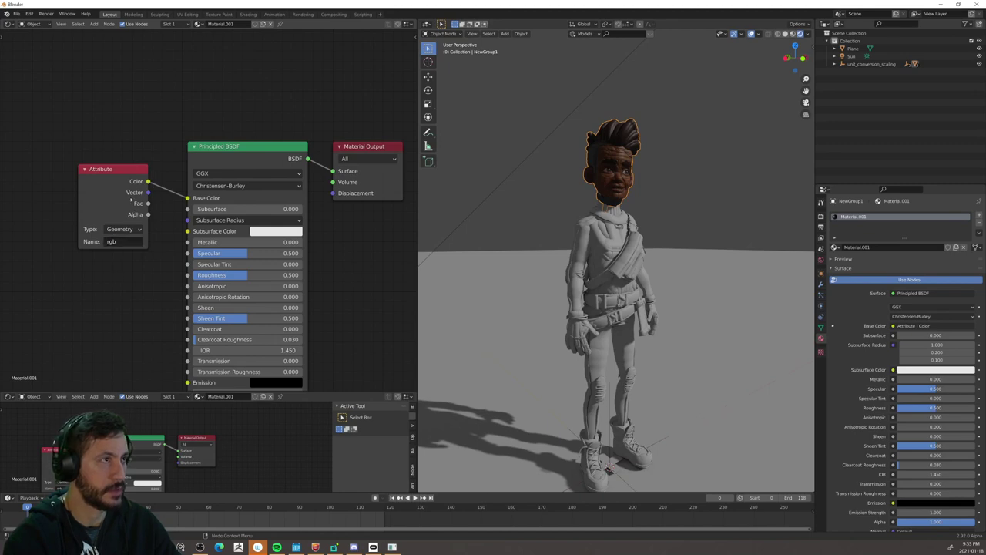
pyautogui.click(127, 243)
pyautogui.press('Return')
pyautogui.moveTo(124, 174); pyautogui.dragTo(86, 180)
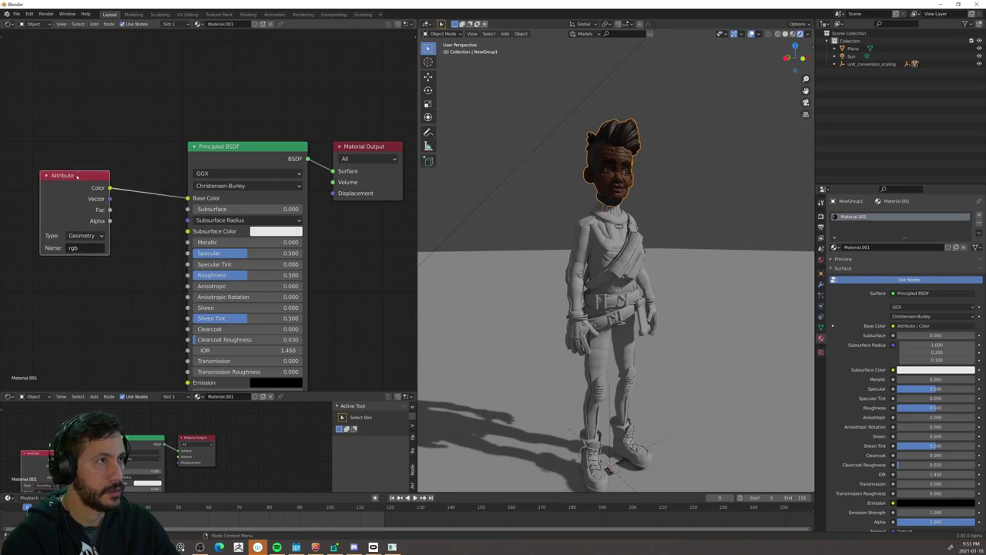
# Step: Examine the vertex colors on the character's head up close from several angles
pyautogui.scroll(3, 641, 104)
pyautogui.keyDown('shift'); pyautogui.moveTo(641, 101); pyautogui.dragTo(597, 253, button='middle'); pyautogui.keyUp('shift')
pyautogui.scroll(6, 597, 253)
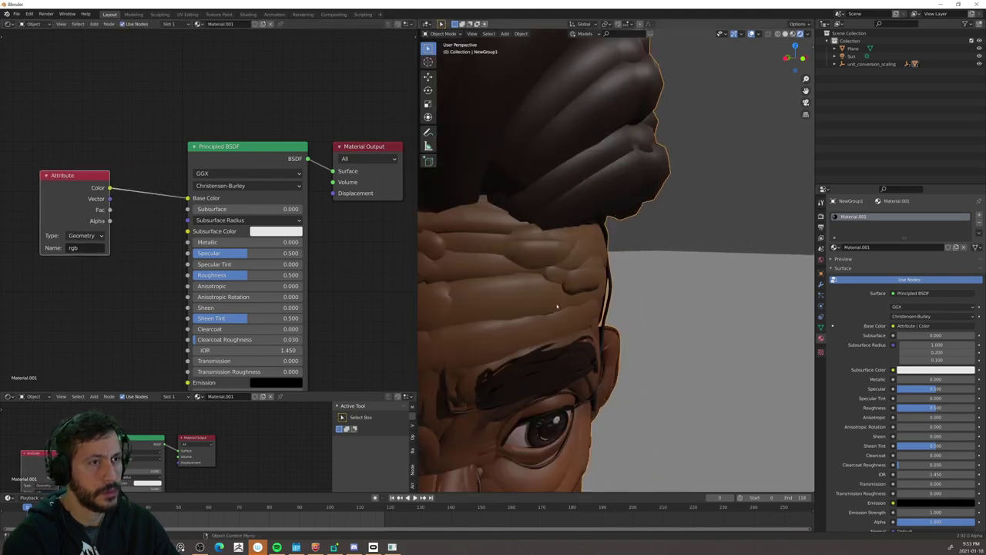
pyautogui.scroll(-5, 557, 306)
pyautogui.scroll(1, 577, 331)
pyautogui.scroll(3, 573, 329)
pyautogui.moveTo(573, 329); pyautogui.dragTo(594, 329, button='middle')
pyautogui.scroll(4, 594, 329)
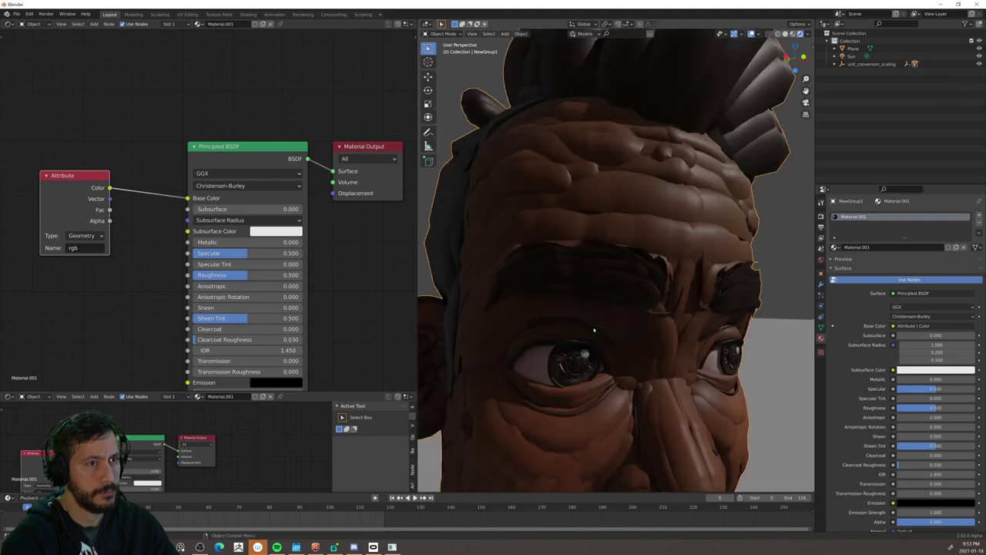
# Step: Set the sun light's strength to 10
pyautogui.scroll(-10, 593, 329)
pyautogui.click(665, 215)
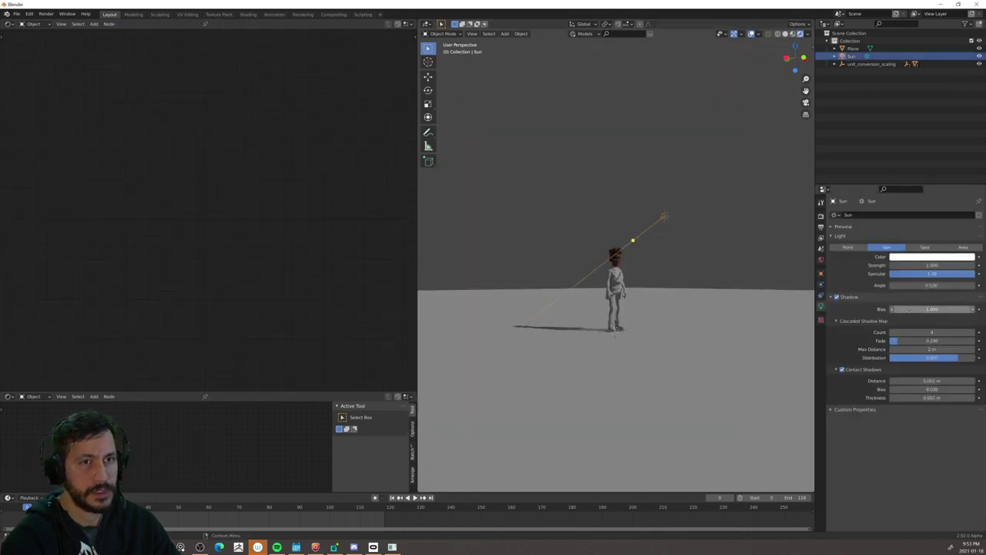
pyautogui.doubleClick(912, 263)
pyautogui.write('10')
pyautogui.press('Return')
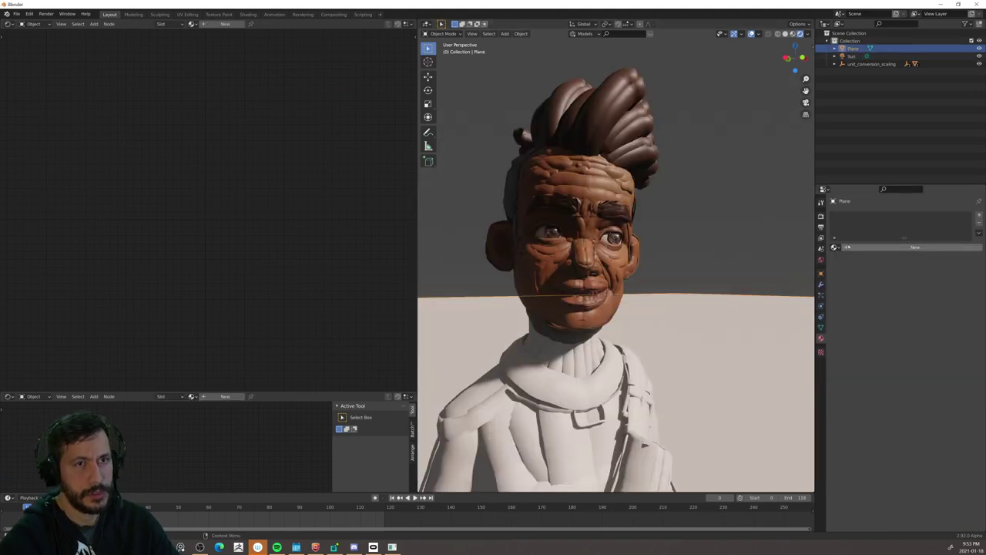
# Step: Create a new material for the ground plane and darken its base color
pyautogui.click(849, 247)
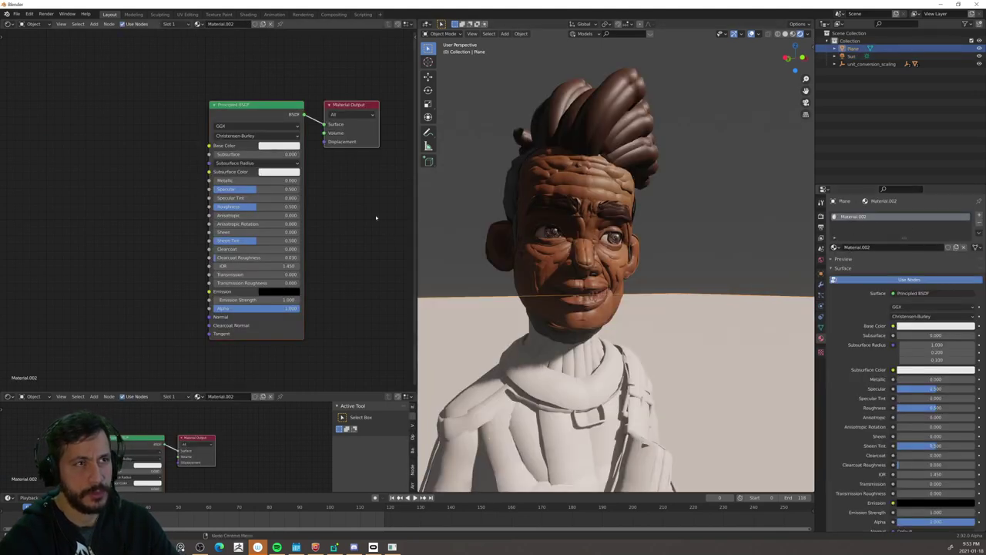
pyautogui.click(275, 146)
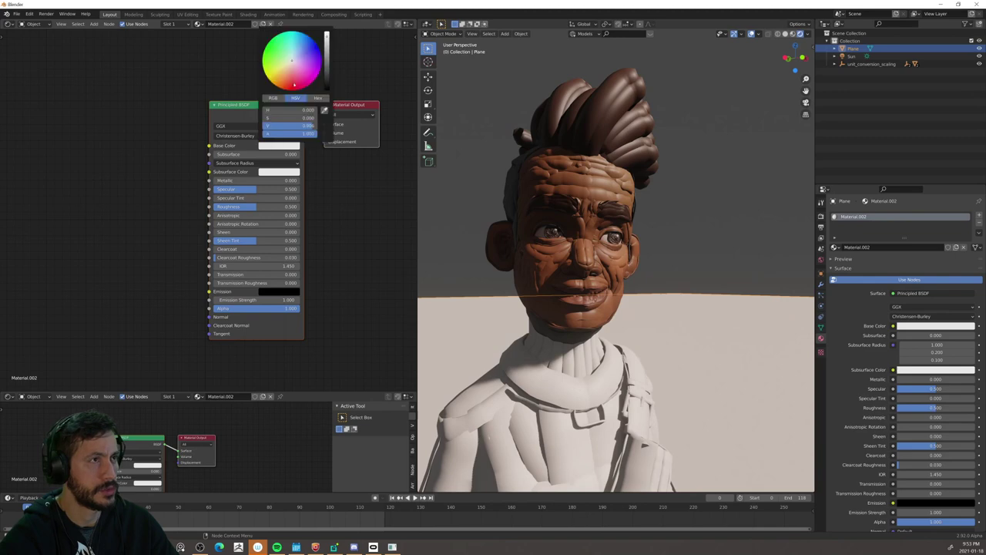
pyautogui.moveTo(328, 51); pyautogui.dragTo(327, 75)
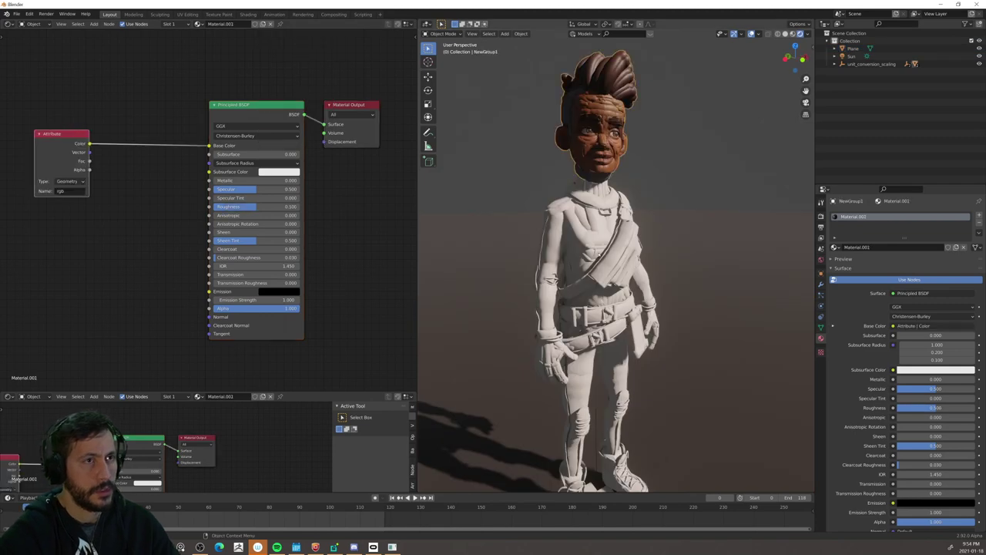
# Step: Copy the head's vertex-color material to the body mesh
pyautogui.click(599, 255)
pyautogui.keyDown('shift'); pyautogui.click(602, 158); pyautogui.keyUp('shift')
pyautogui.click(978, 233)
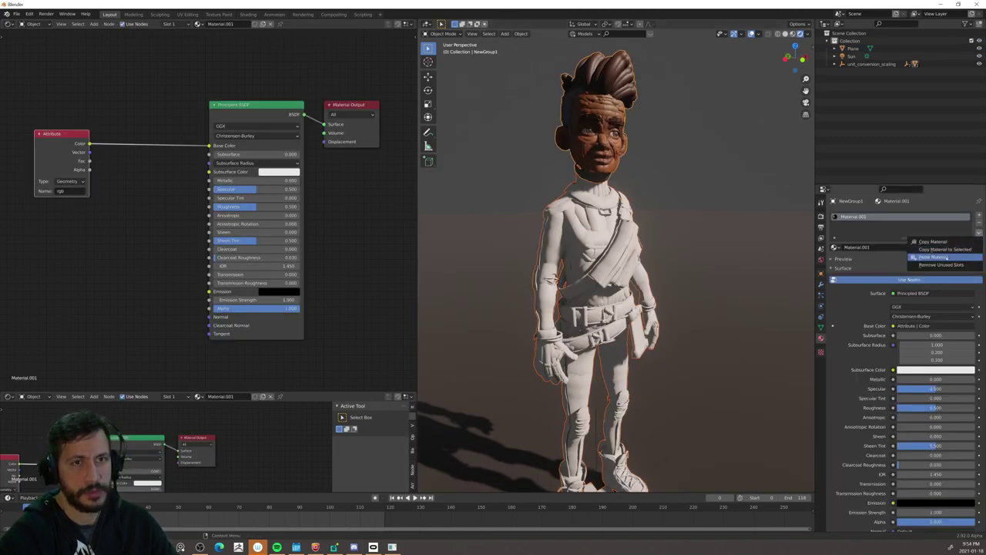
pyautogui.click(945, 250)
pyautogui.click(978, 232)
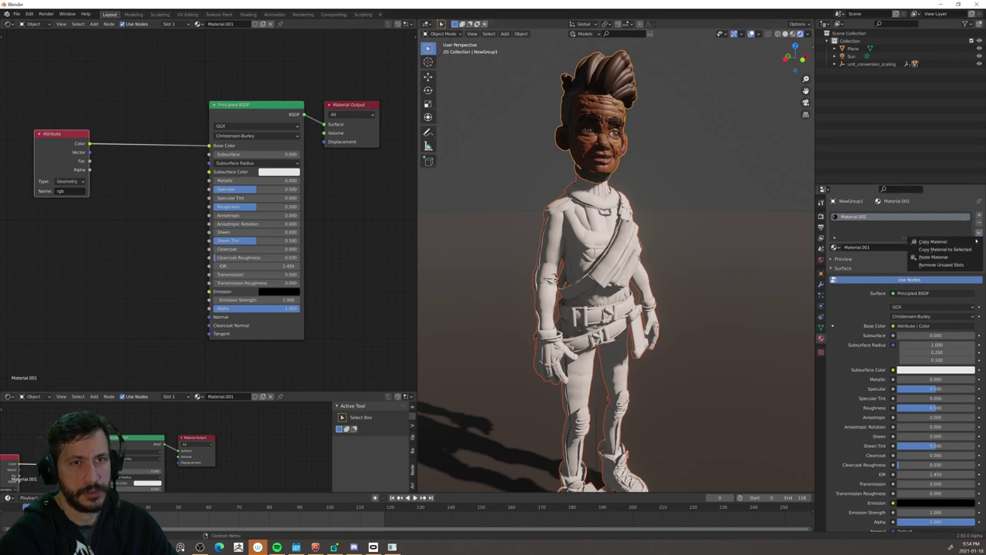
pyautogui.click(946, 249)
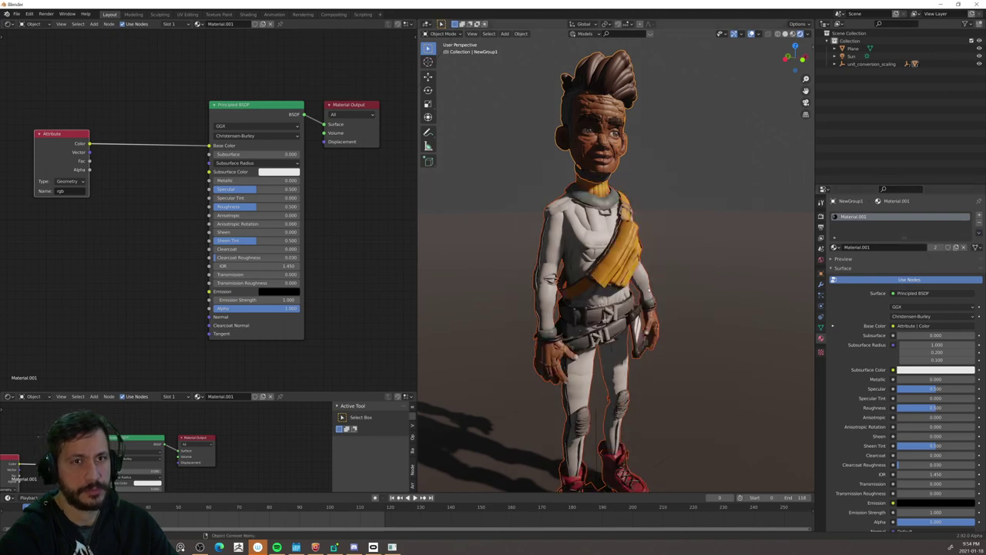
pyautogui.click(667, 135)
# Step: Duplicate the head in place, name the copy face_projection, and move it to a collection named projections
pyautogui.scroll(-3, 667, 231)
pyautogui.moveTo(661, 331); pyautogui.dragTo(667, 306, button='middle')
pyautogui.scroll(3, 667, 306)
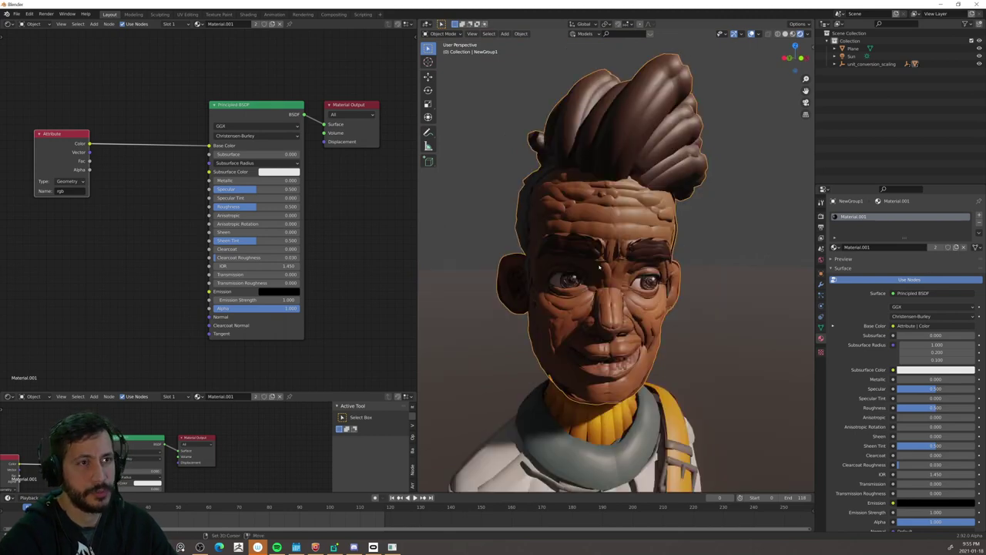
pyautogui.hotkey('shift', 'd')
pyautogui.rightClick(759, 182)
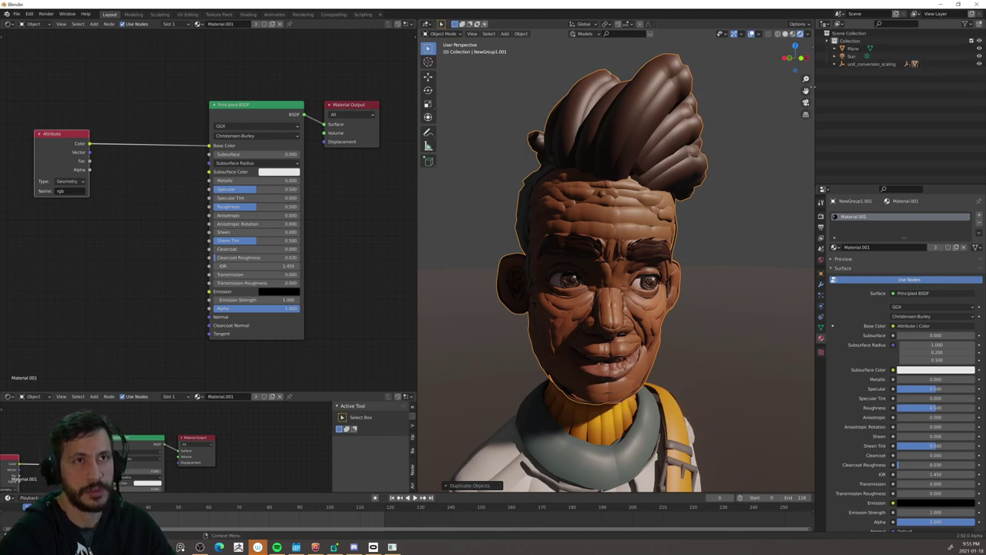
pyautogui.press('KP_Decimal')
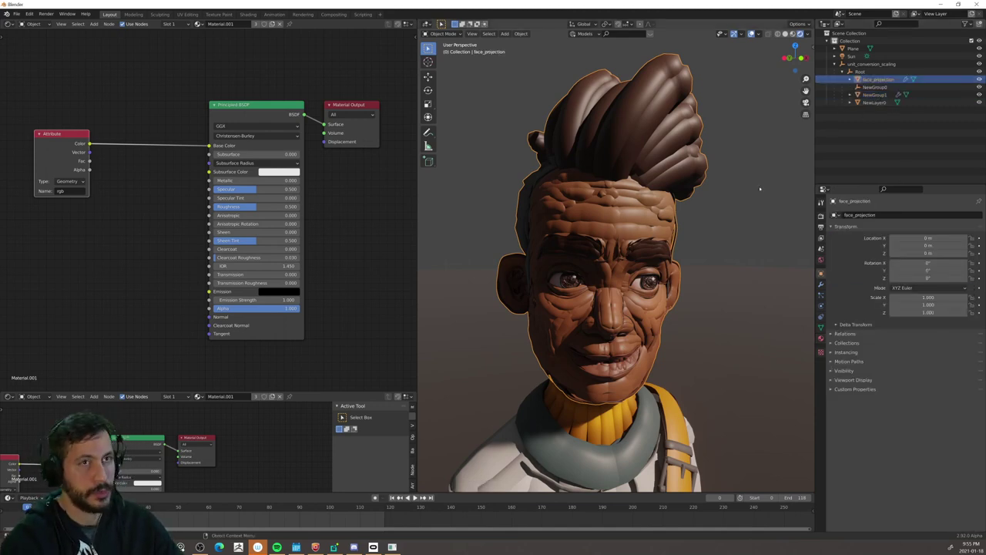
pyautogui.press('m')
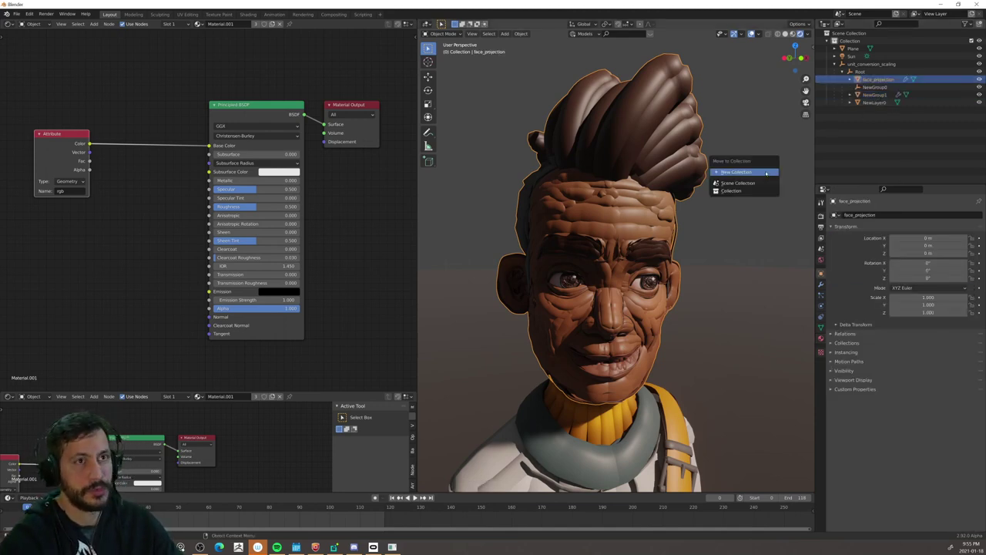
pyautogui.click(750, 193)
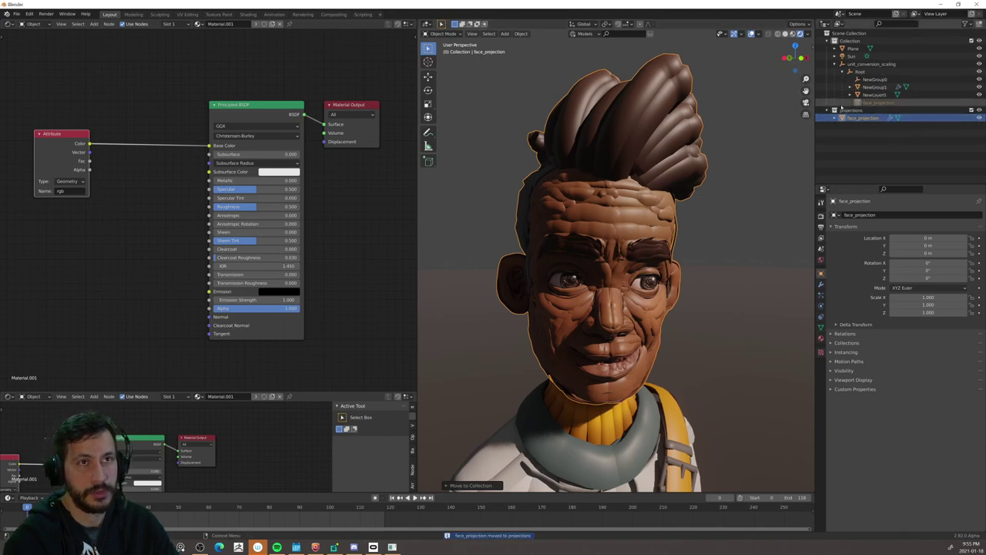
# Step: Exclude the main Collection from view and show face_projection in solid shading with Studio lighting and vertex colors
pyautogui.click(971, 41)
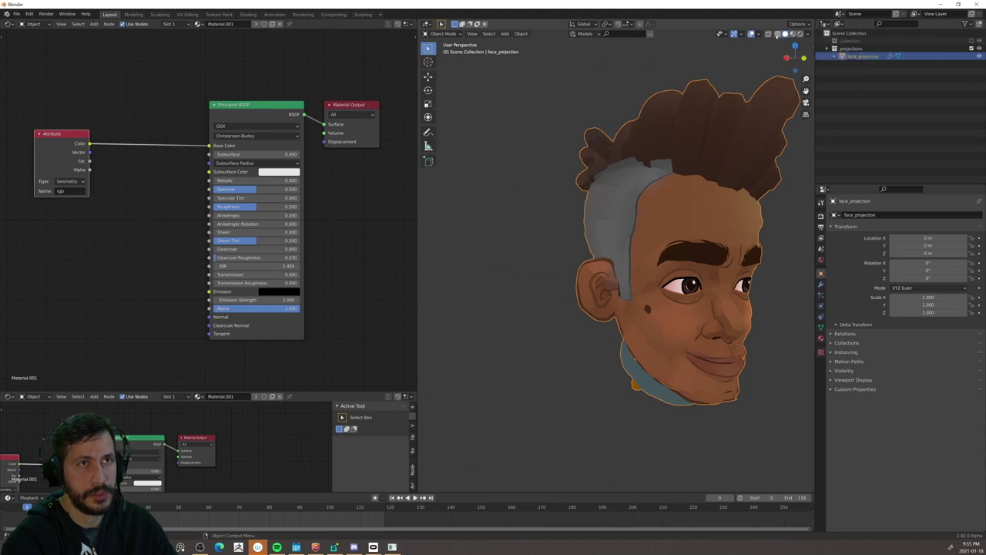
pyautogui.click(806, 36)
pyautogui.click(773, 71)
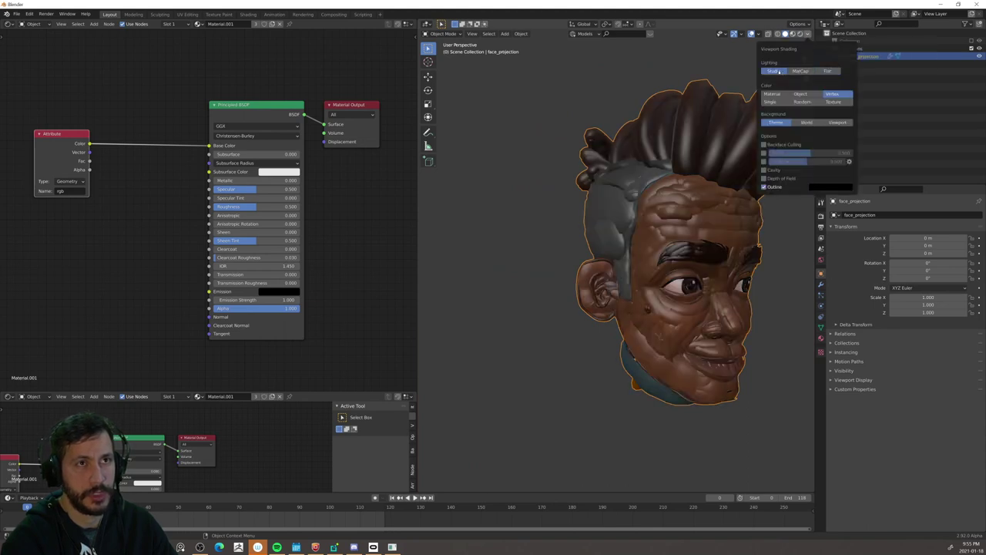
# Step: Set the strength of face_projection's Displace modifier to 0.001
pyautogui.moveTo(688, 181); pyautogui.dragTo(720, 183, button='middle')
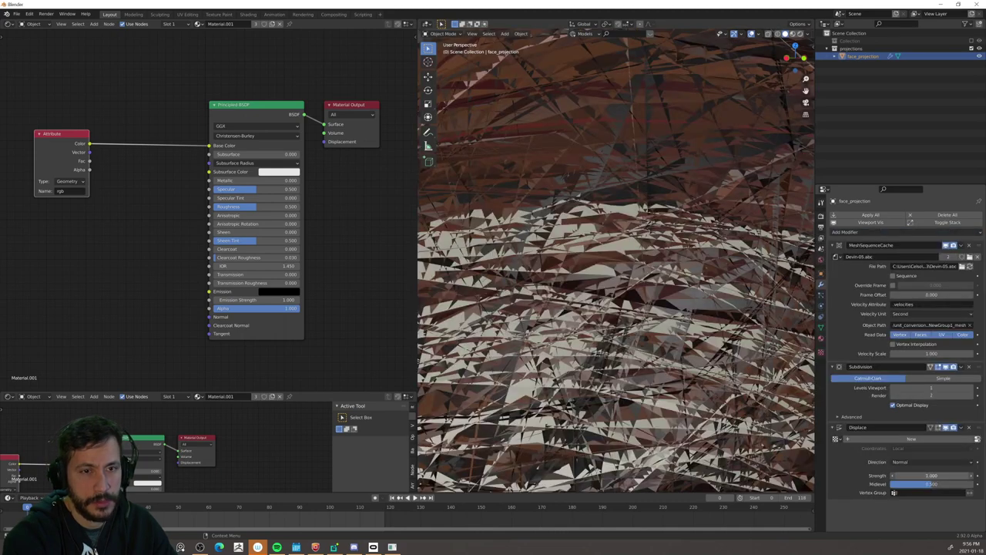
pyautogui.click(880, 279)
pyautogui.write('.001')
pyautogui.press('Return')
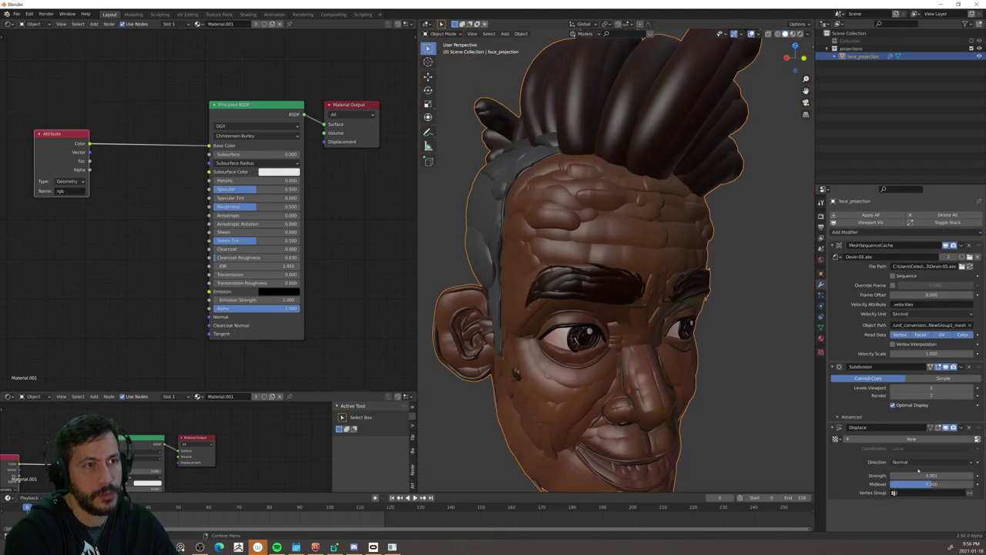
# Step: Add a Voxel Remesh modifier to face_projection with a 0.0001 m voxel size and smooth shading
pyautogui.click(845, 231)
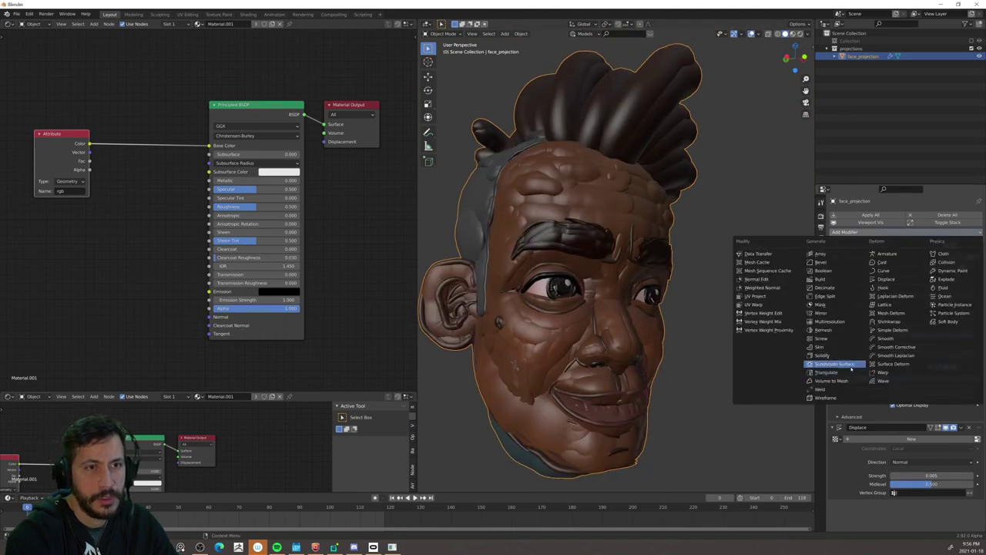
pyautogui.click(822, 329)
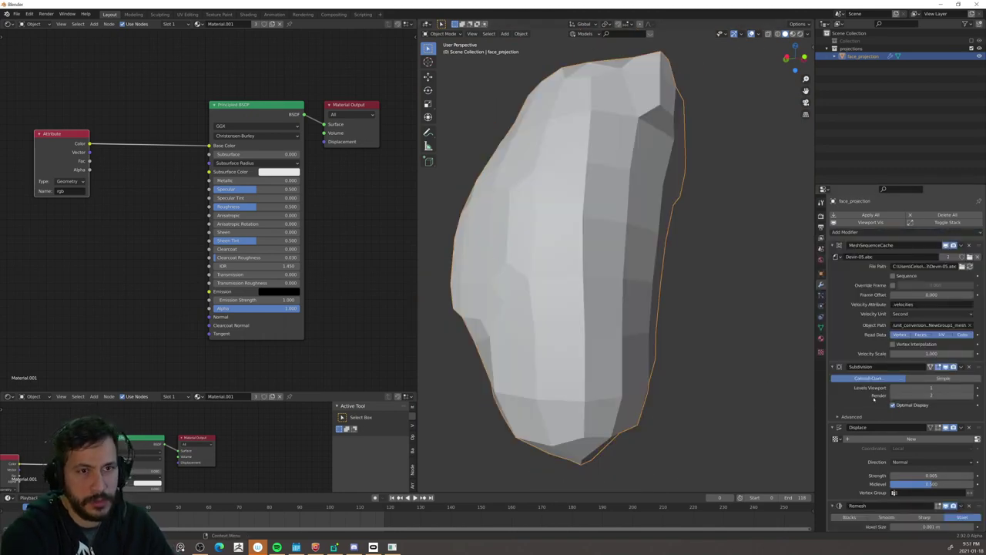
pyautogui.scroll(-1, 869, 431)
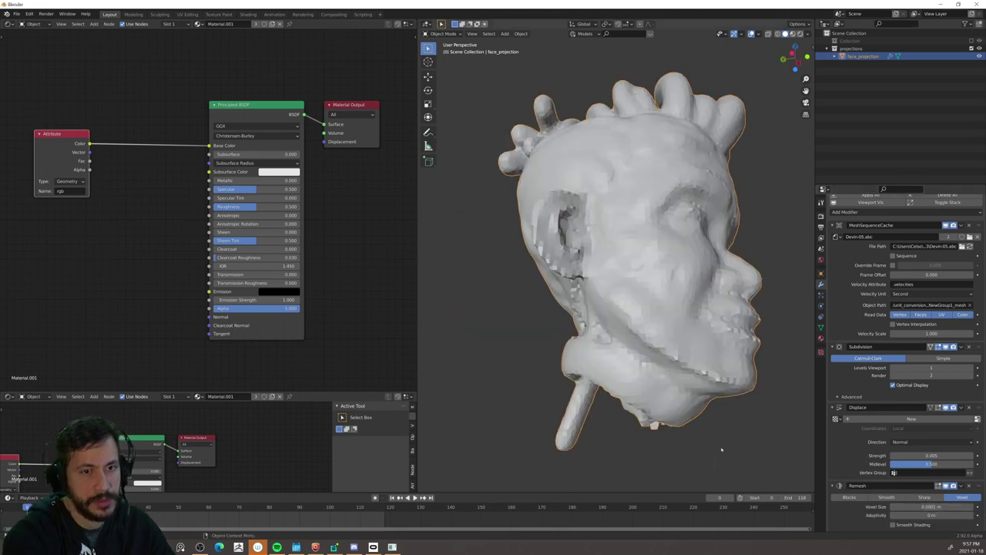
pyautogui.moveTo(722, 449)
pyautogui.mouseDown(button='middle')
pyautogui.moveTo(647, 323)
pyautogui.moveTo(624, 329)
pyautogui.moveTo(710, 316)
pyautogui.mouseUp(button='middle')
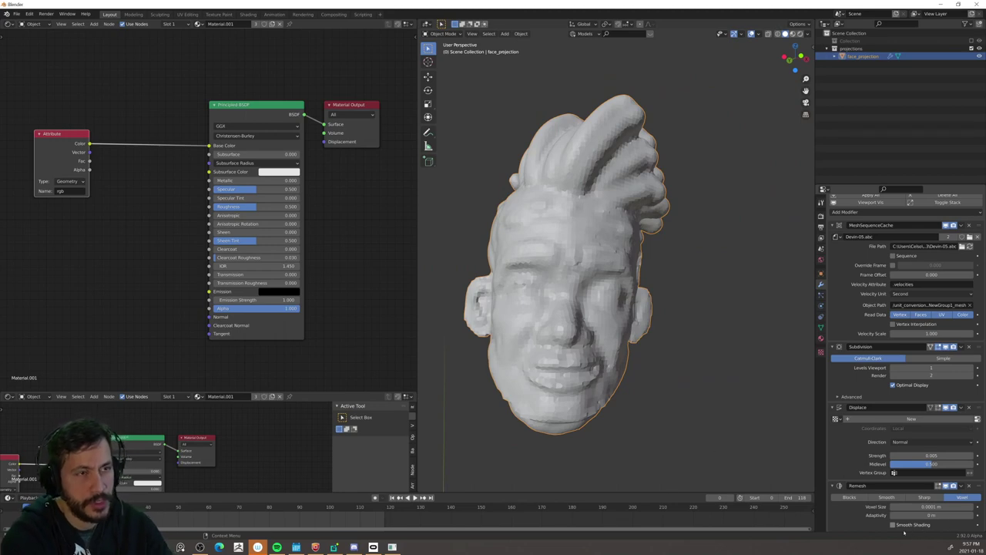
pyautogui.click(893, 525)
pyautogui.moveTo(636, 330)
pyautogui.mouseDown(button='middle')
pyautogui.moveTo(722, 328)
pyautogui.moveTo(645, 321)
pyautogui.mouseUp(button='middle')
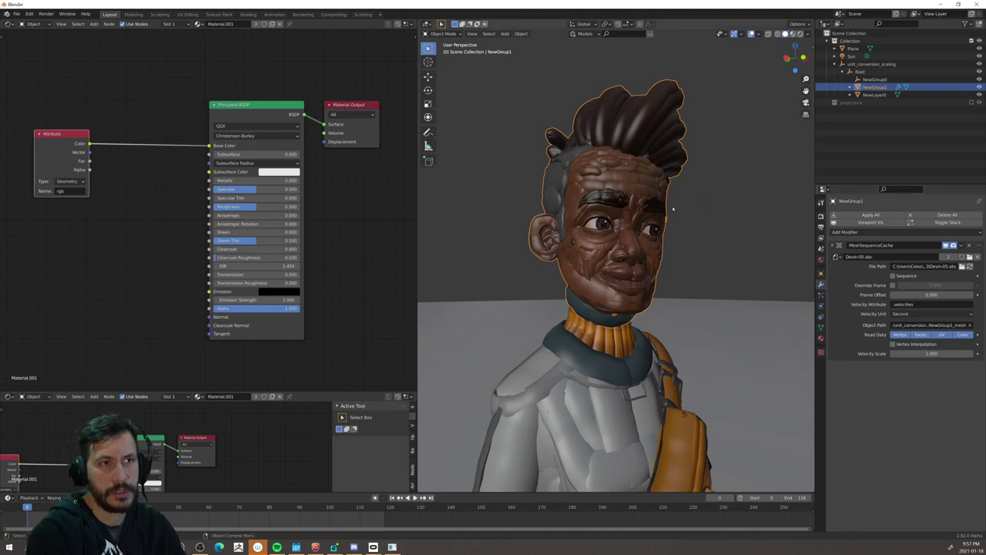
# Step: Add a Data Transfer modifier to the original head that transfers face corner custom normals from face_projection
pyautogui.click(848, 231)
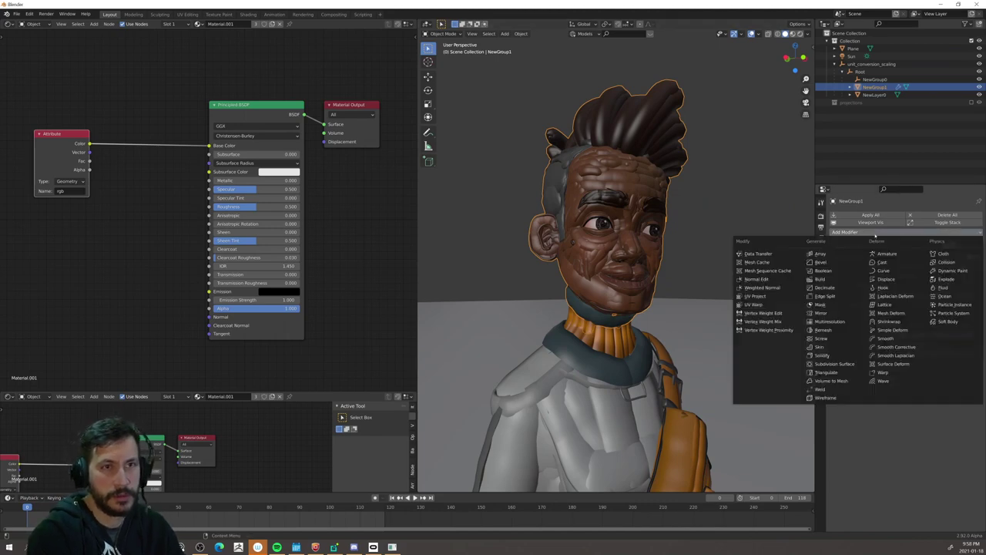
pyautogui.click(774, 255)
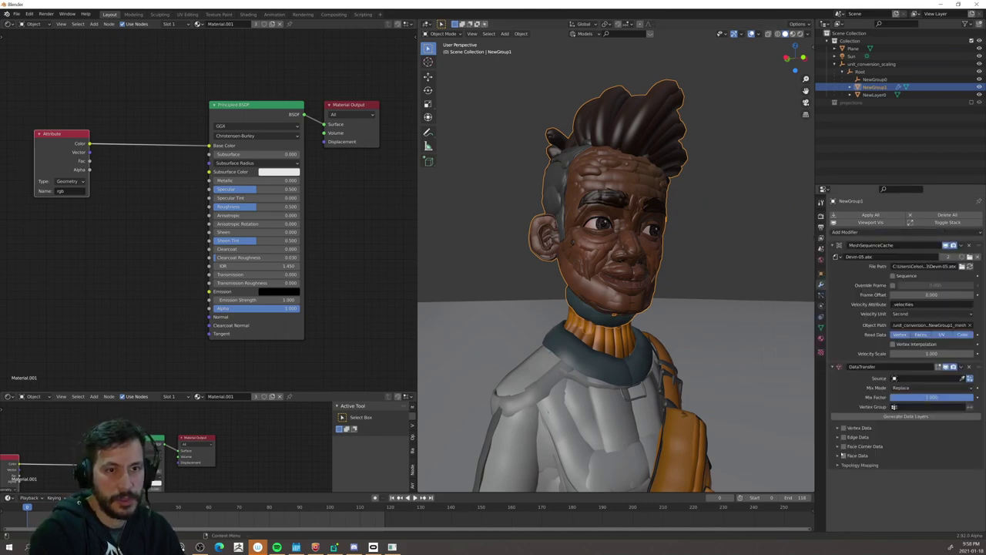
pyautogui.click(837, 446)
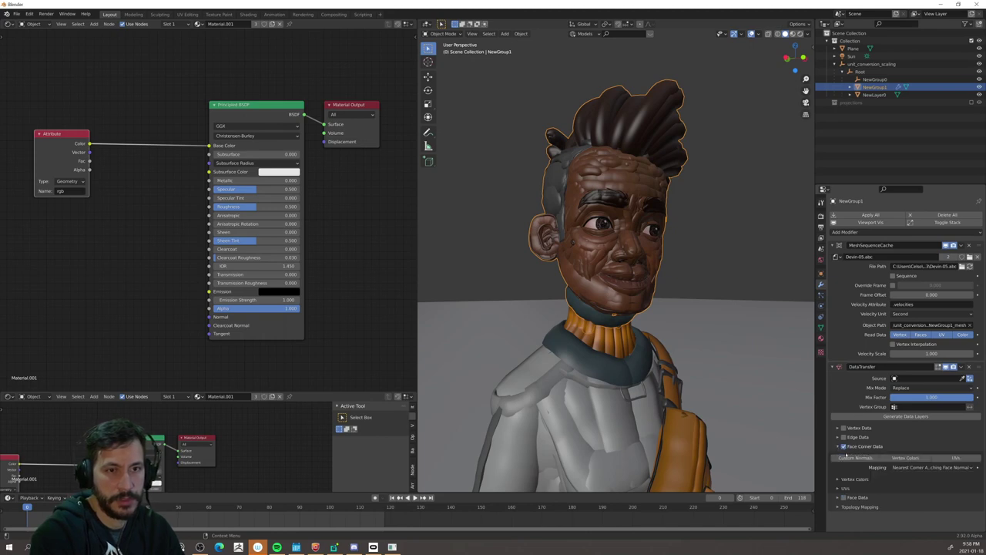
pyautogui.click(855, 457)
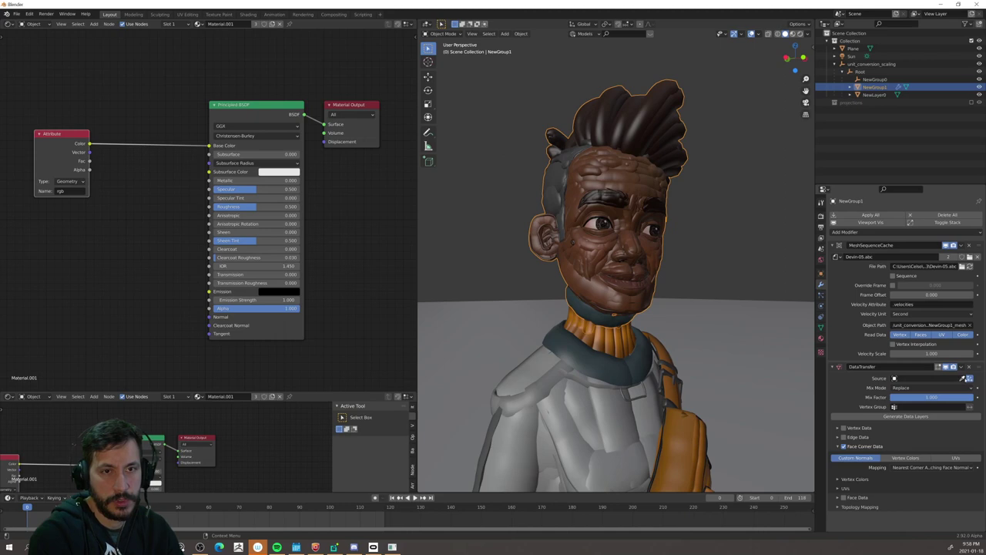
pyautogui.click(928, 378)
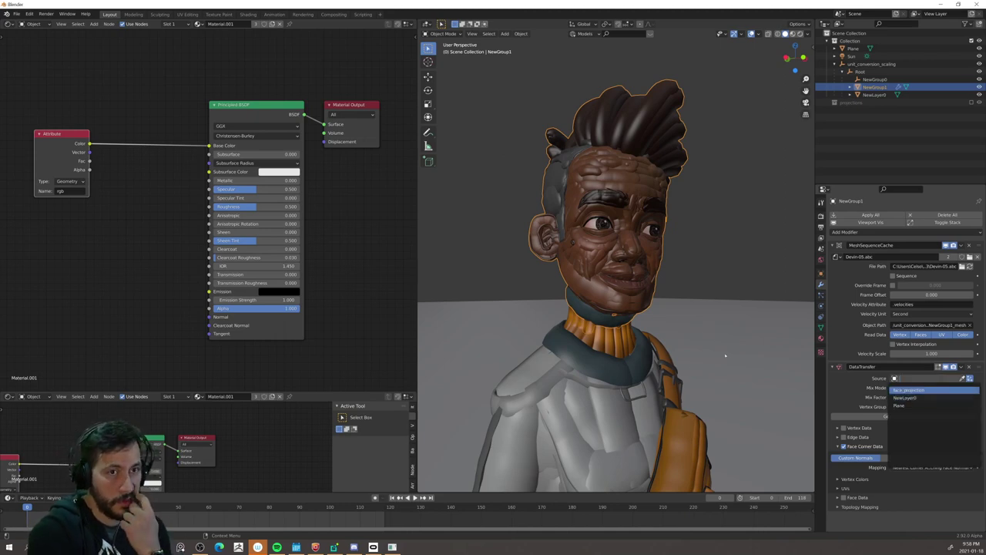
pyautogui.click(920, 390)
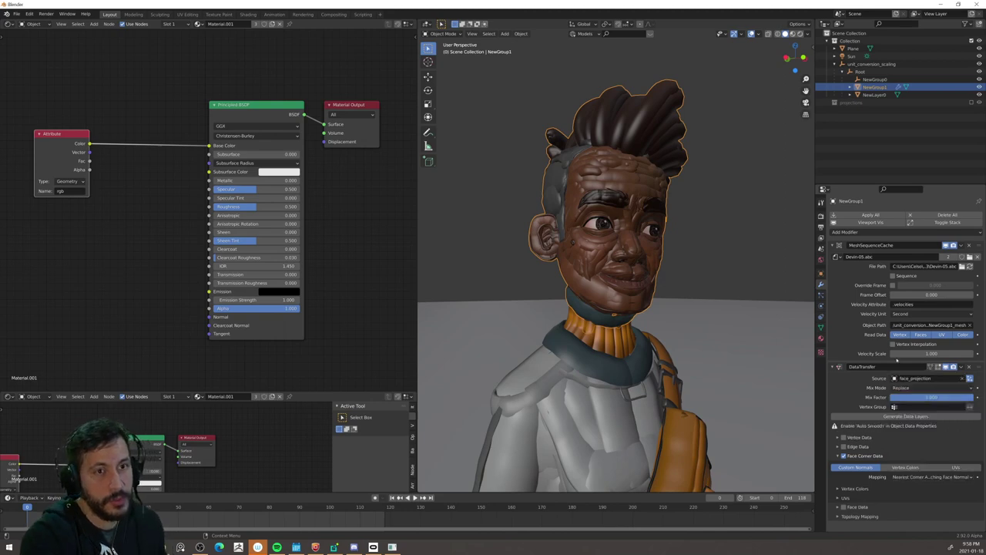
# Step: Shade the head smooth with Auto Smooth enabled, and set the normal transfer mapping to Projected Face Interpolated
pyautogui.click(821, 326)
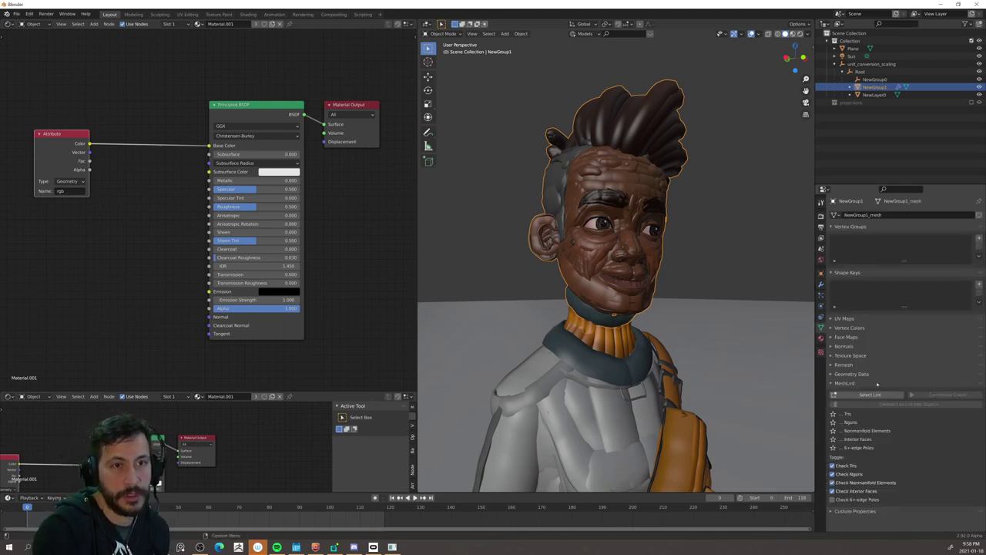
pyautogui.click(821, 300)
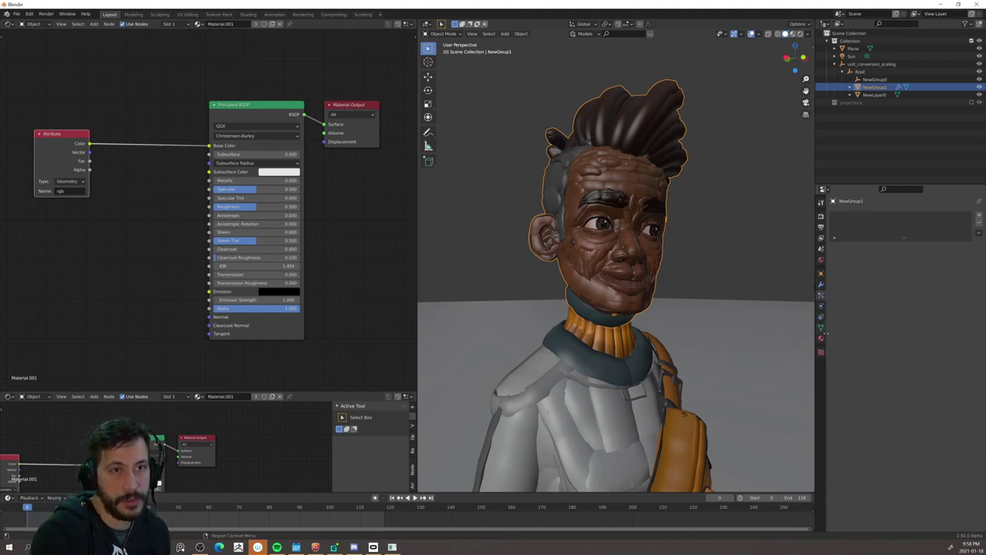
pyautogui.click(820, 337)
pyautogui.click(820, 327)
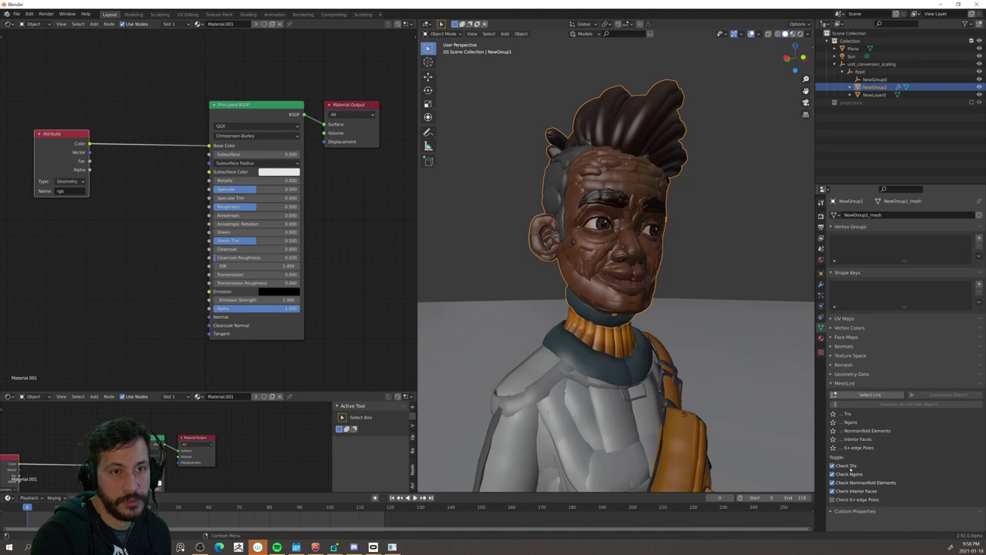
pyautogui.click(844, 345)
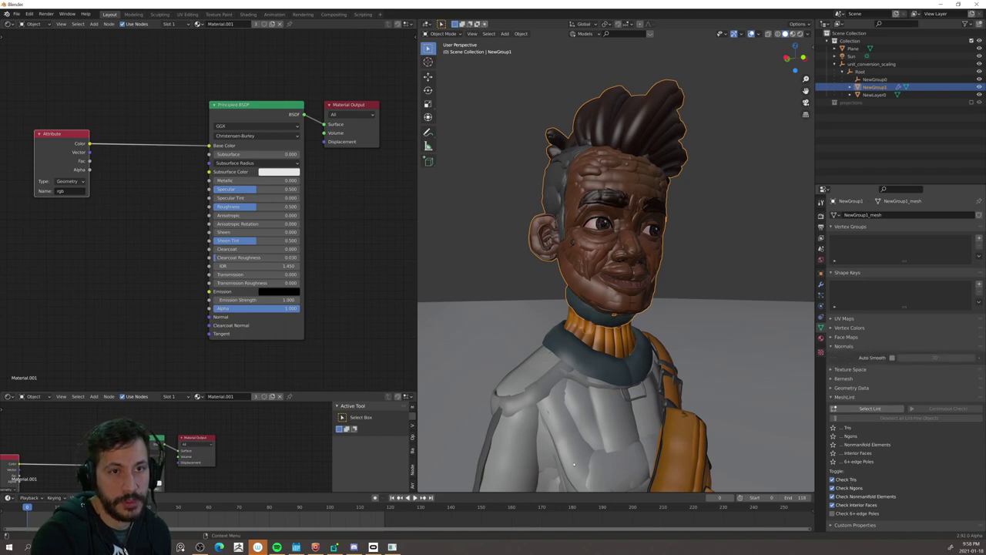
pyautogui.rightClick(525, 453)
pyautogui.click(529, 453)
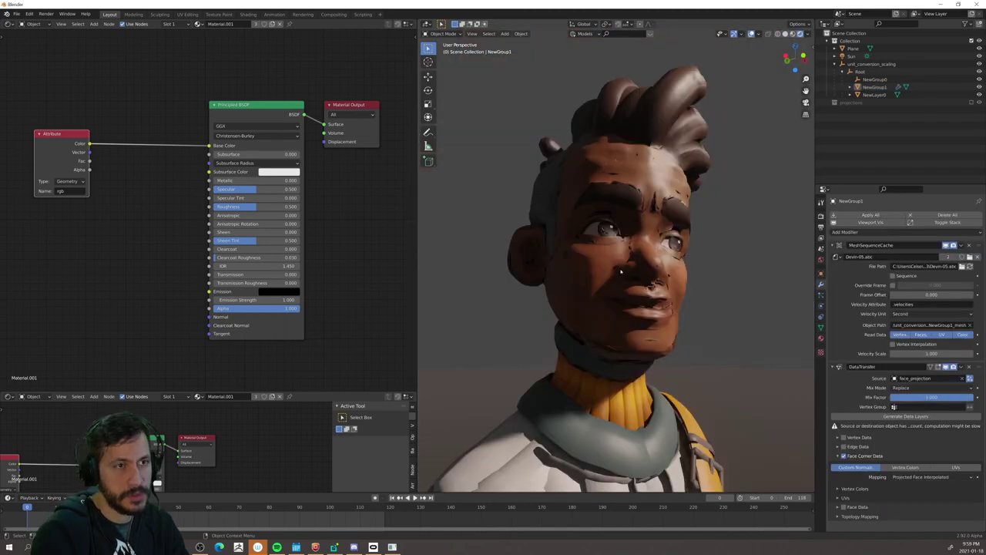
# Step: Change the sun lamp to an area light and rotate it about the Z axis
pyautogui.scroll(-10, 620, 271)
pyautogui.click(727, 135)
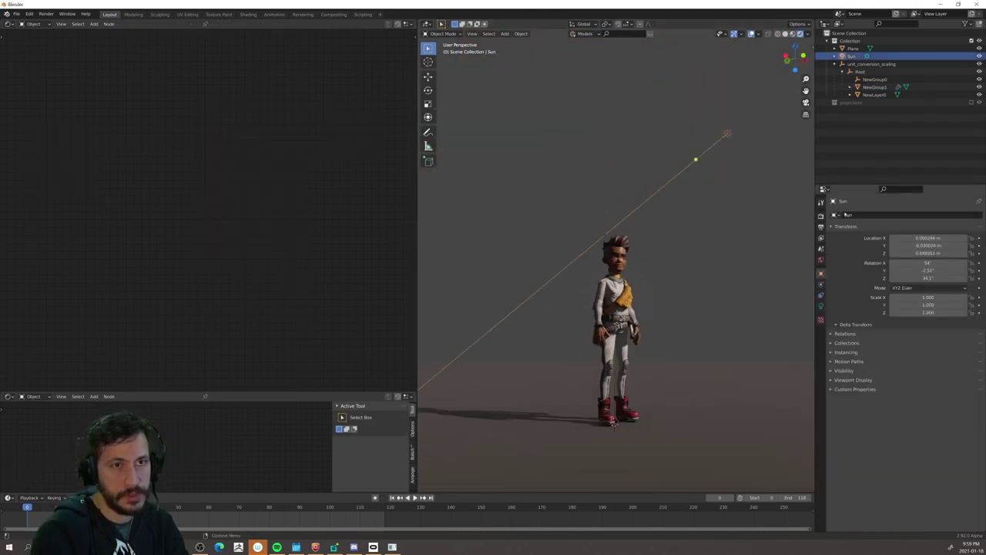
pyautogui.click(820, 306)
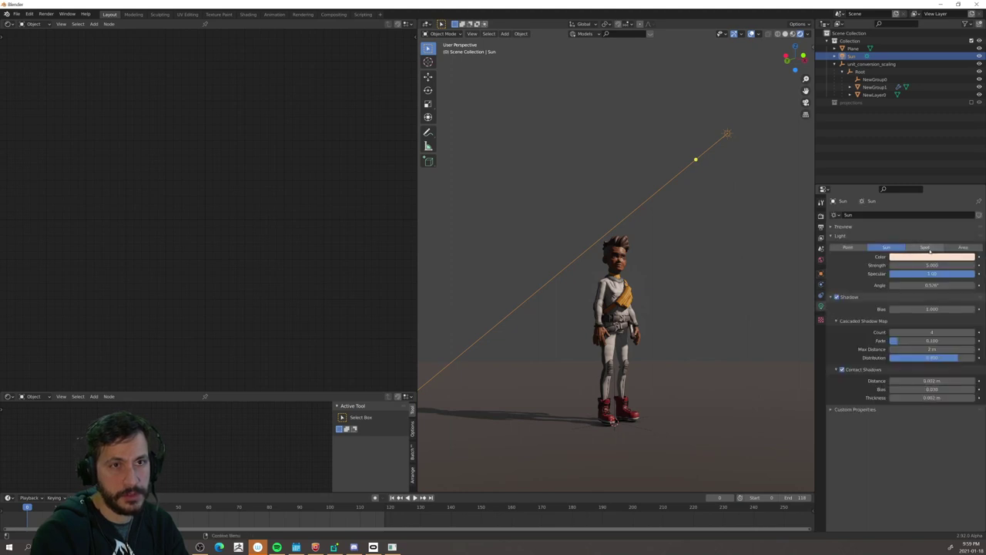
pyautogui.click(964, 247)
pyautogui.moveTo(733, 244); pyautogui.dragTo(705, 332, button='middle')
pyautogui.press('r')
pyautogui.press('z')
pyautogui.click(706, 359)
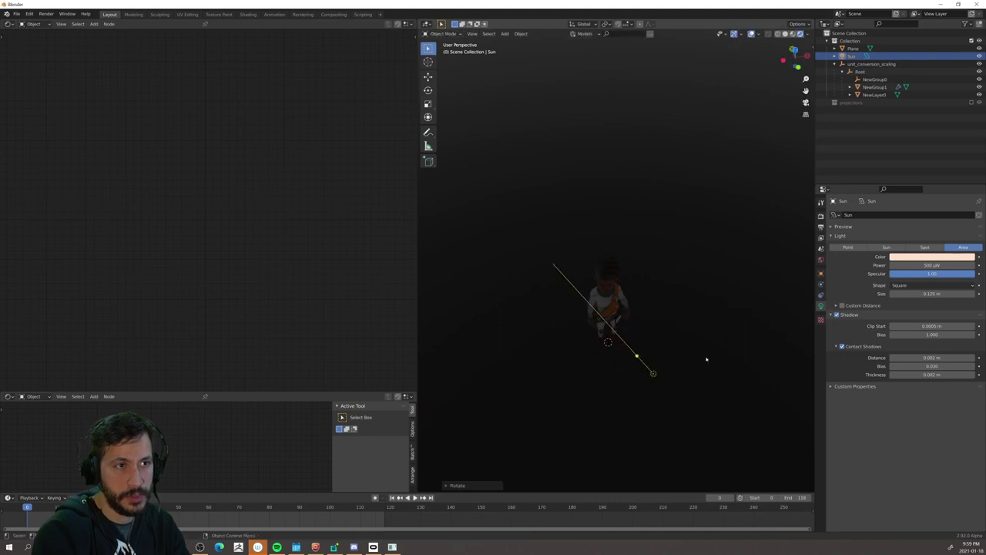
# Step: Set the area light's power to 1 W
pyautogui.click(927, 265)
pyautogui.write('1')
pyautogui.press('Return')
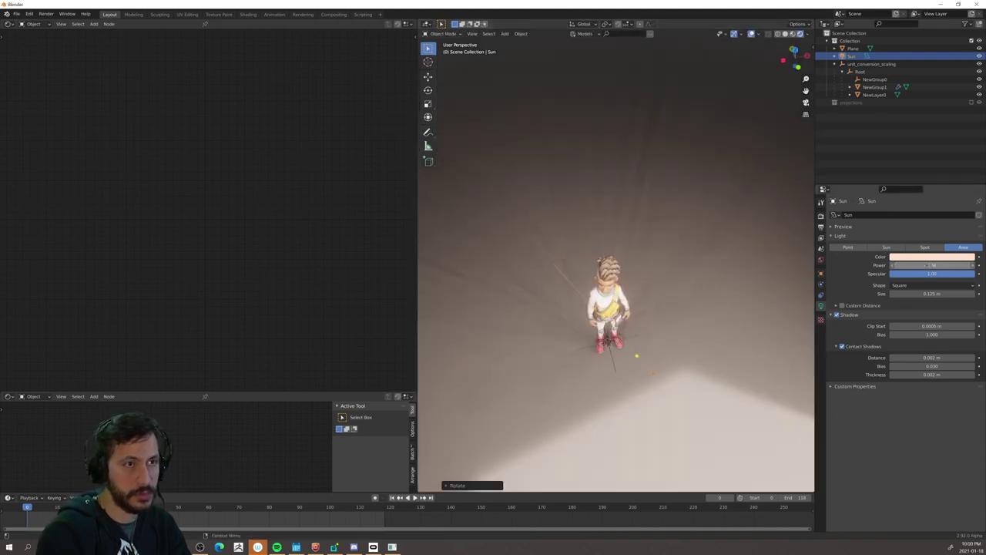
# Step: Scale the area light down and lower its power
pyautogui.moveTo(647, 347); pyautogui.dragTo(644, 277, button='middle')
pyautogui.press('s')
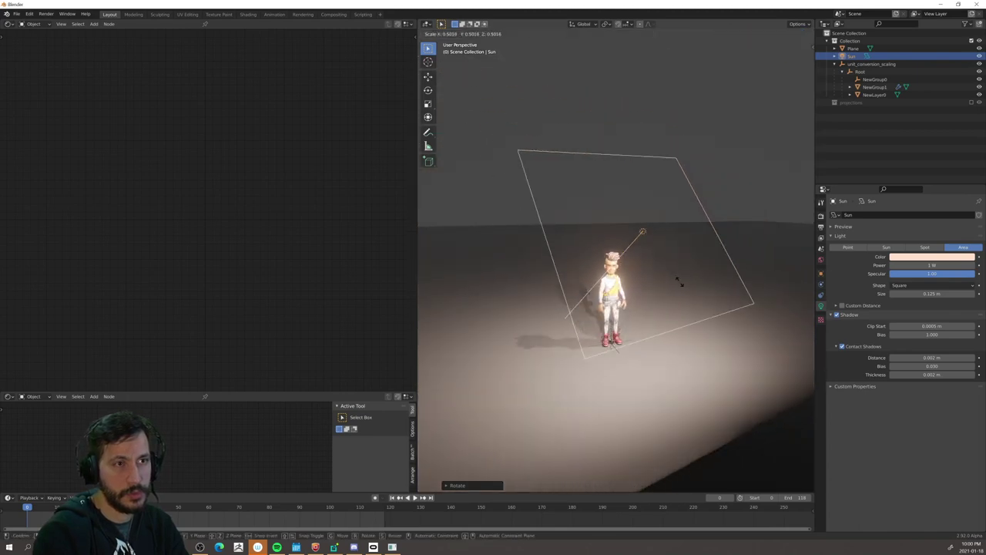
pyautogui.click(687, 301)
pyautogui.click(916, 264)
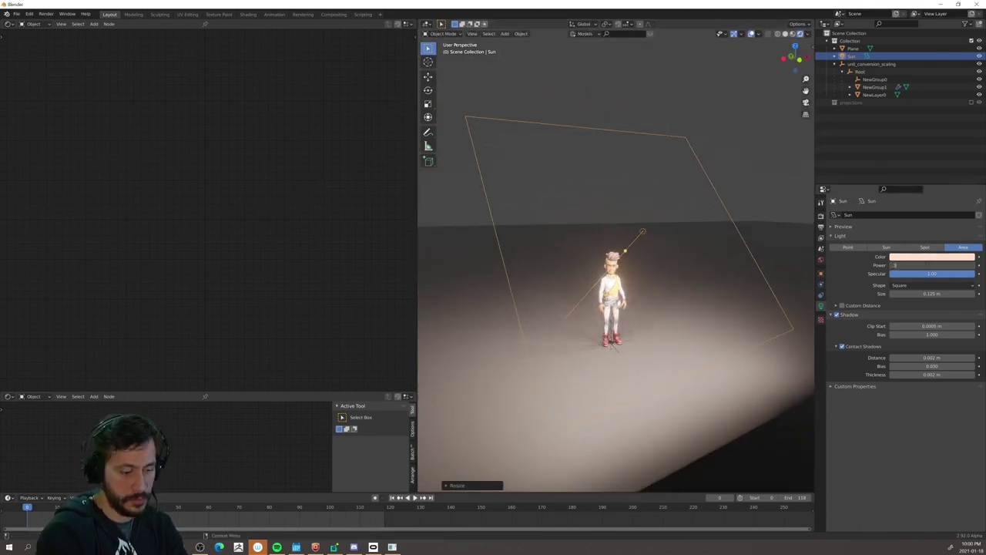
pyautogui.press('Return')
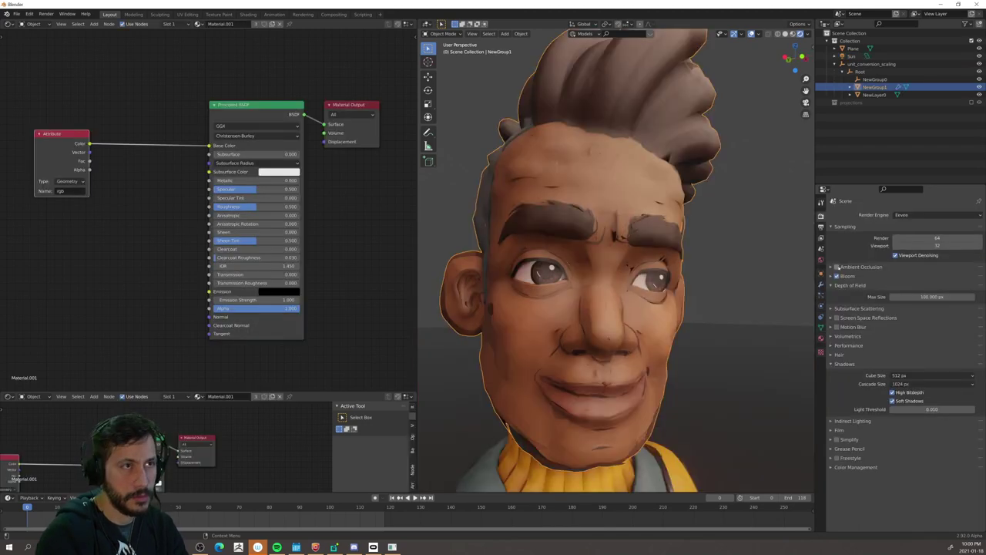
# Step: Enable Ambient Occlusion in the Eevee render settings and inspect the shading around the character's eyes and nose
pyautogui.click(837, 267)
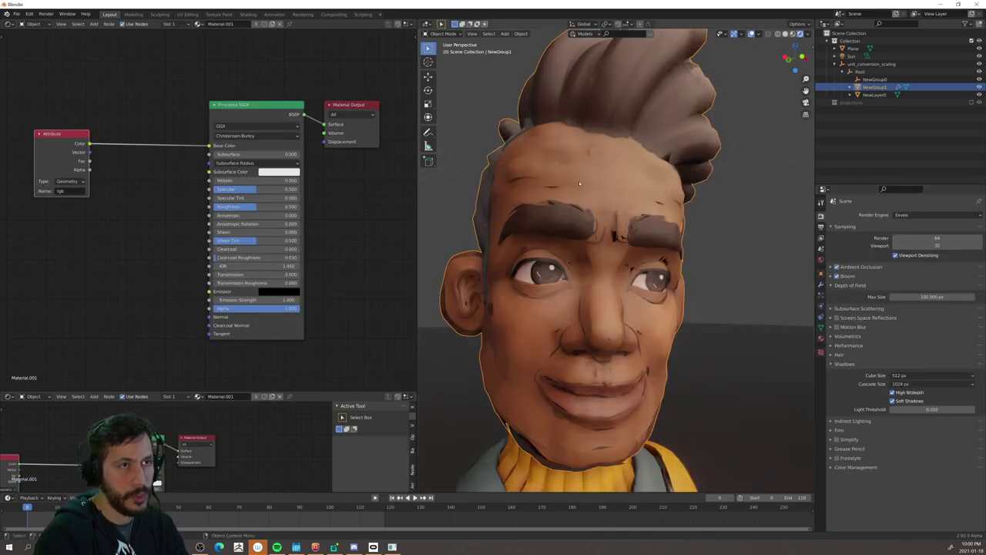
pyautogui.scroll(8, 613, 172)
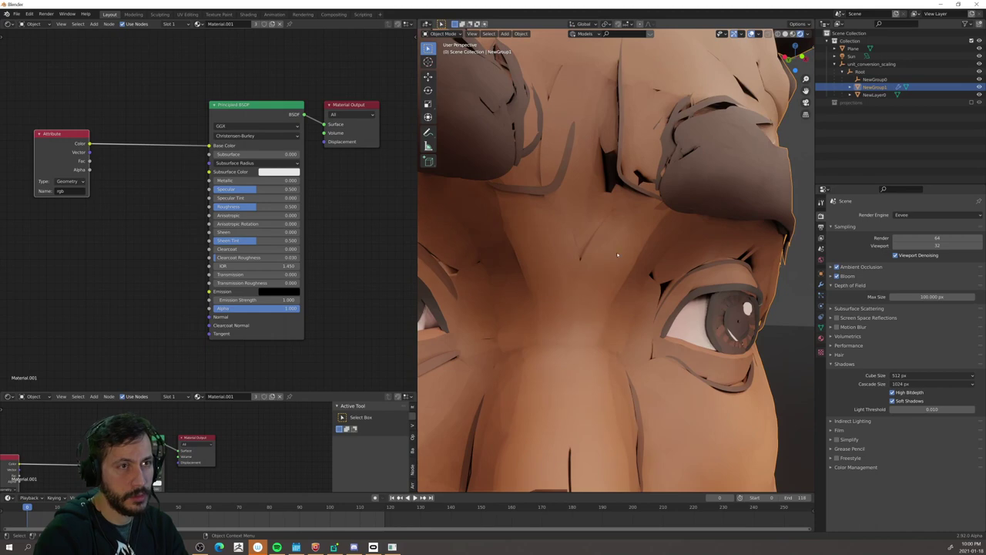
pyautogui.moveTo(676, 307); pyautogui.dragTo(608, 94, button='middle')
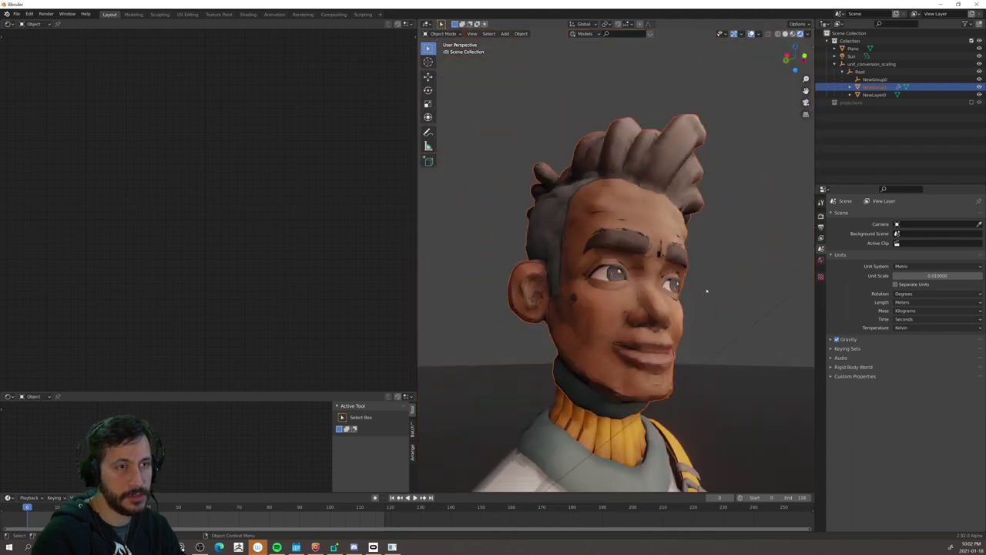
# Step: Clear the current selection and reselect the character mesh so its material nodes can be edited
pyautogui.scroll(-2, 757, 237)
pyautogui.click(757, 237)
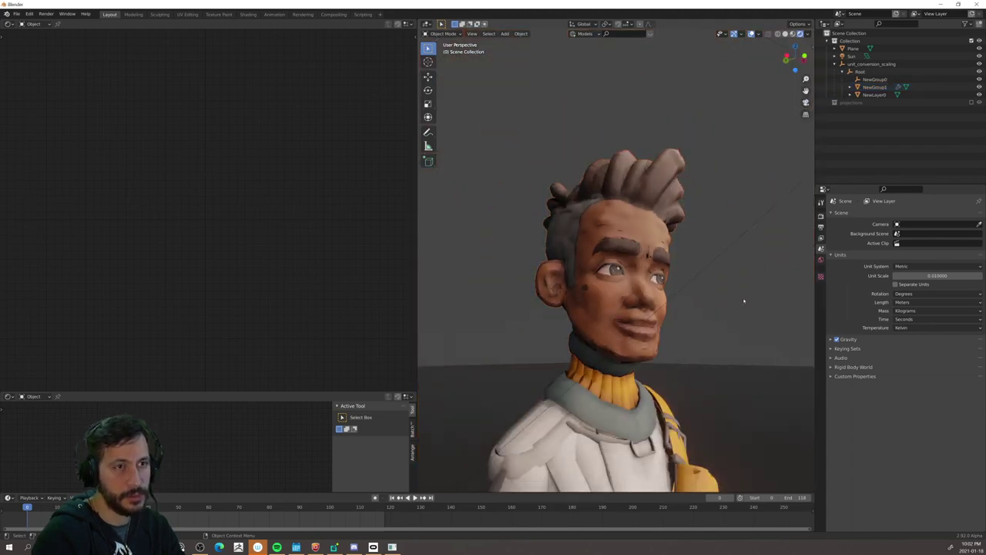
pyautogui.click(543, 375)
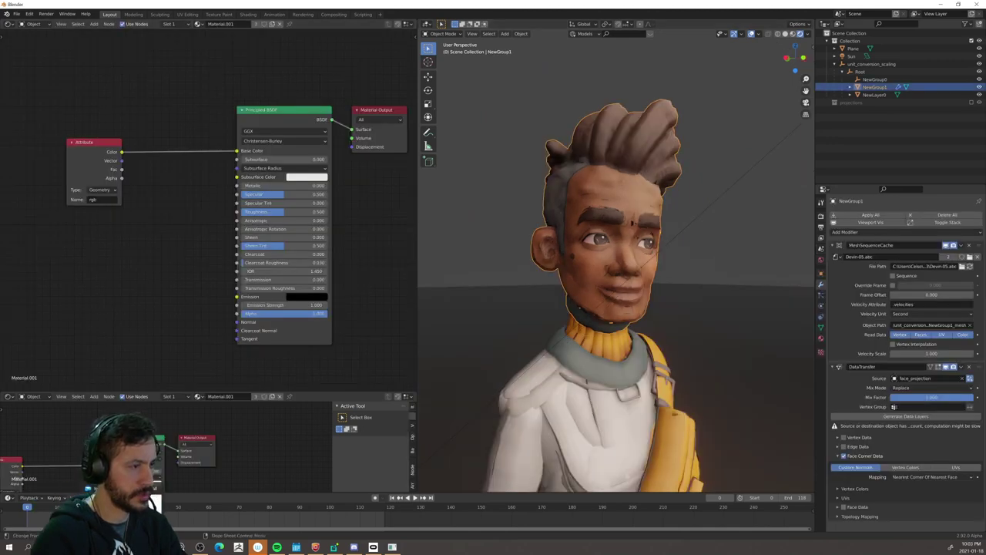
# Step: Review the Clay layers mixed preview and occlusion images in the Photos viewer and close it
pyautogui.moveTo(86, 546)
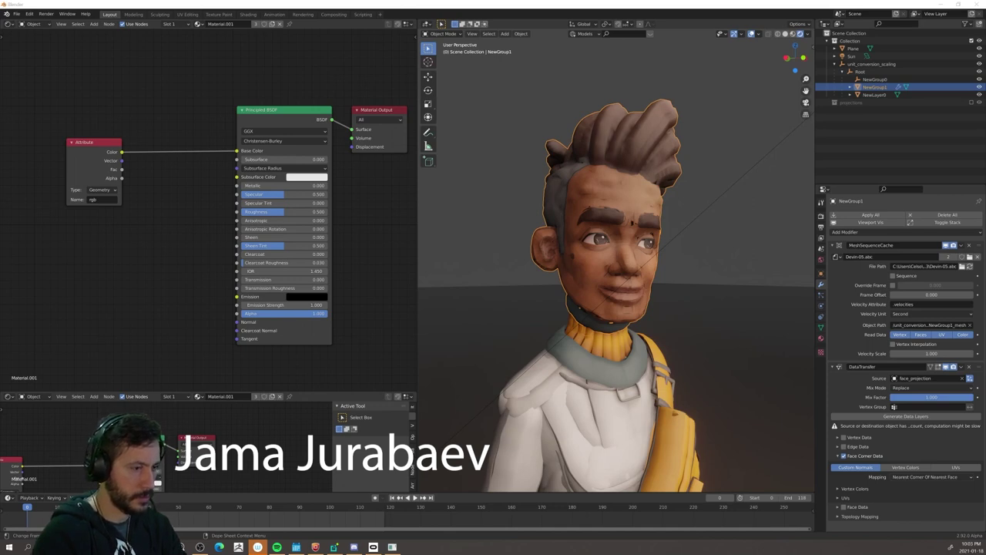
pyautogui.moveTo(475, 553); pyautogui.dragTo(461, 99)
pyautogui.press('Right')
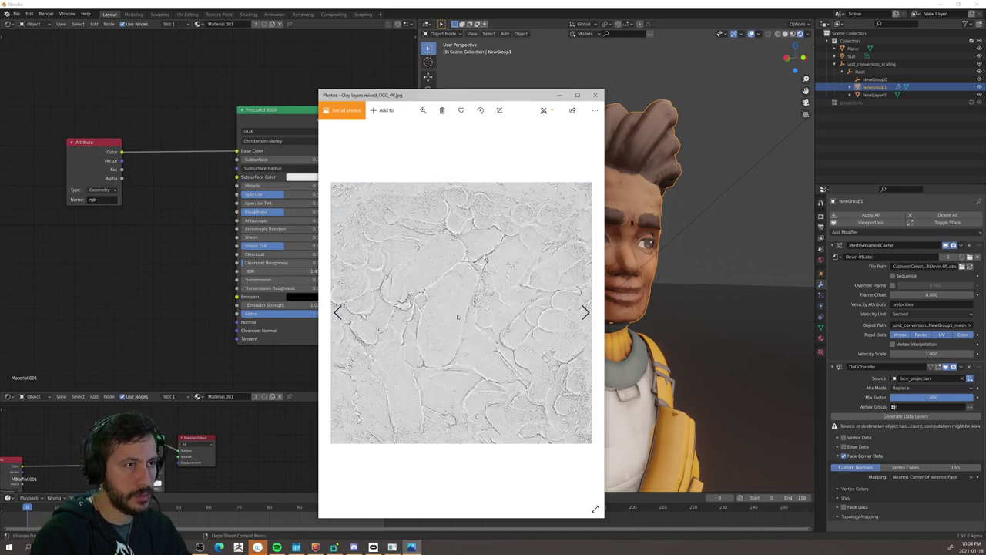
pyautogui.press('Left')
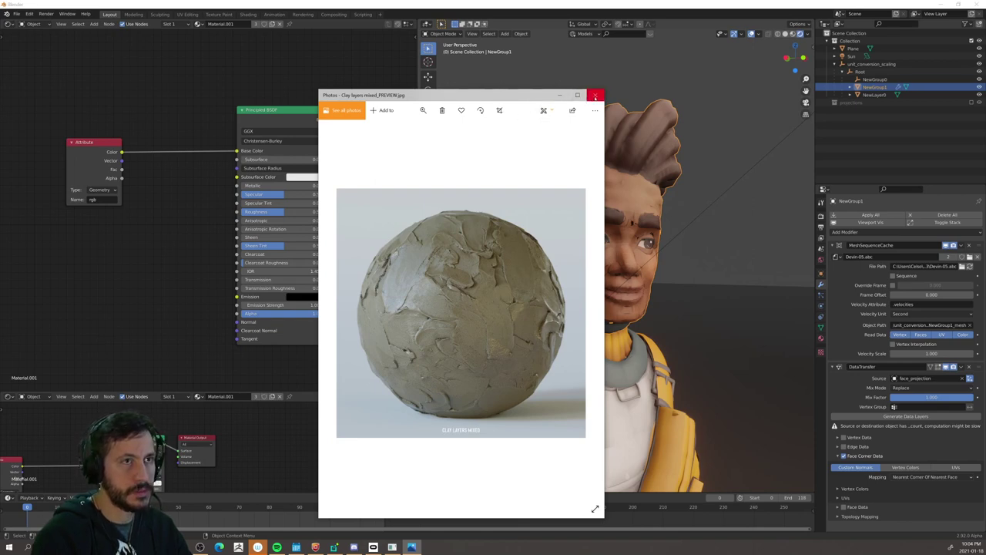
pyautogui.click(595, 97)
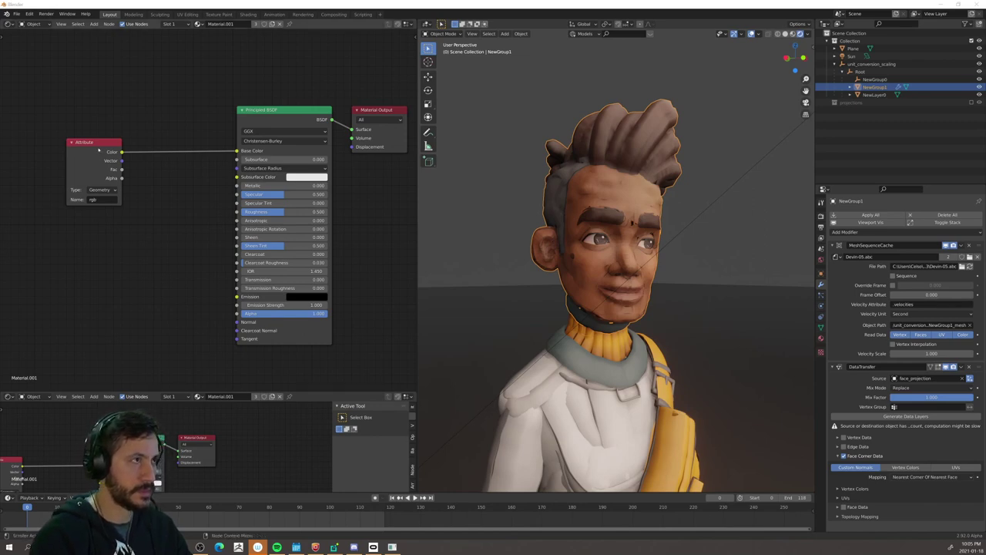
# Step: Add the Clay layers mixed_NRM_4K.jpg image texture below the Attribute node and set its color space to Non-Color
pyautogui.moveTo(111, 178); pyautogui.dragTo(88, 159)
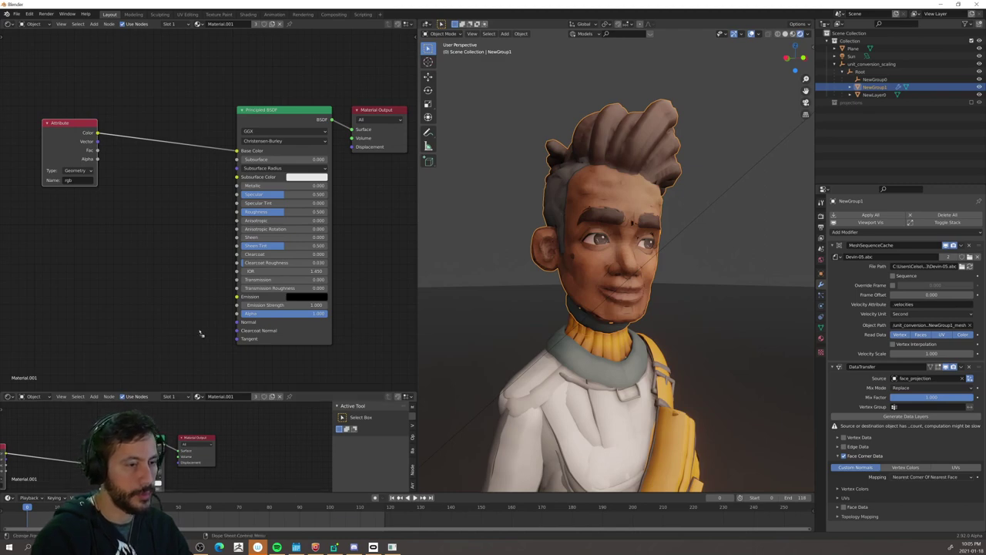
pyautogui.moveTo(189, 311); pyautogui.dragTo(103, 237)
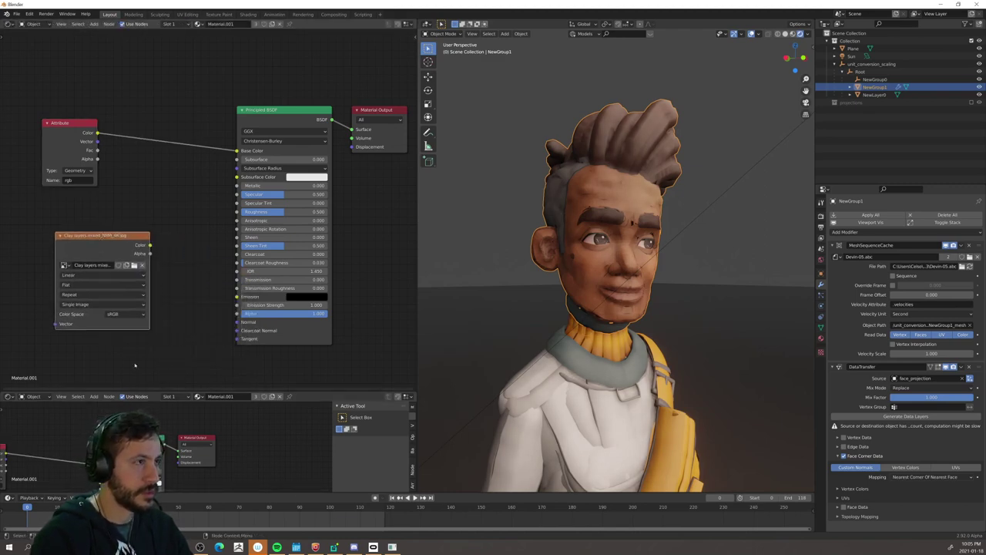
pyautogui.click(117, 313)
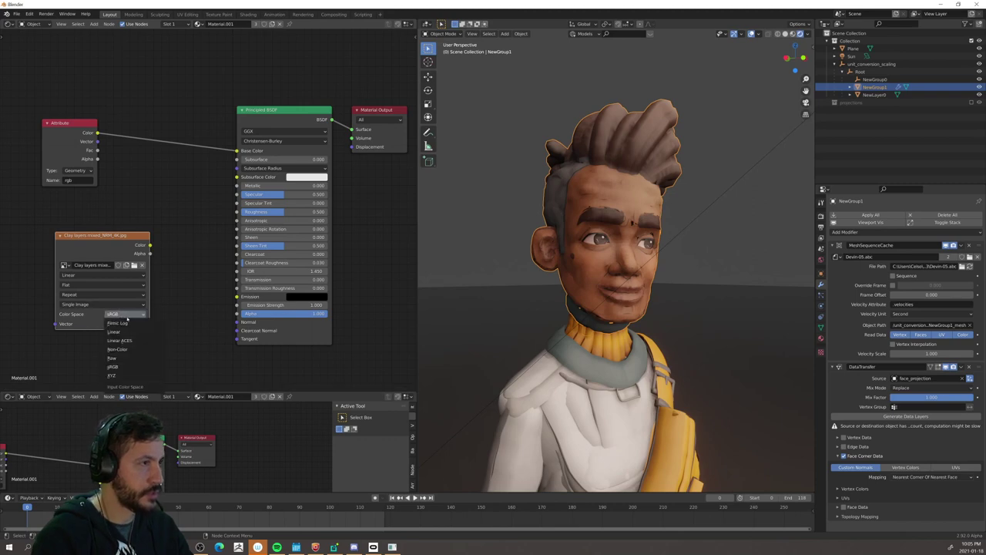
pyautogui.click(117, 349)
# Step: Connect the clay texture's color to the Principled BSDF's Normal input and add a Normal Map node for that link
pyautogui.moveTo(100, 240); pyautogui.dragTo(238, 324)
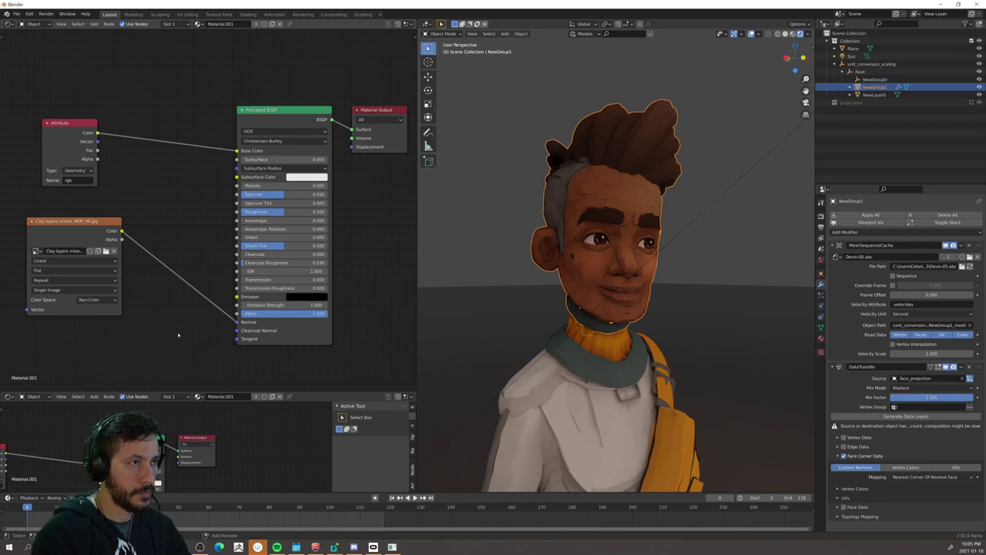
pyautogui.hotkey('shift', 'a')
pyautogui.click(179, 341)
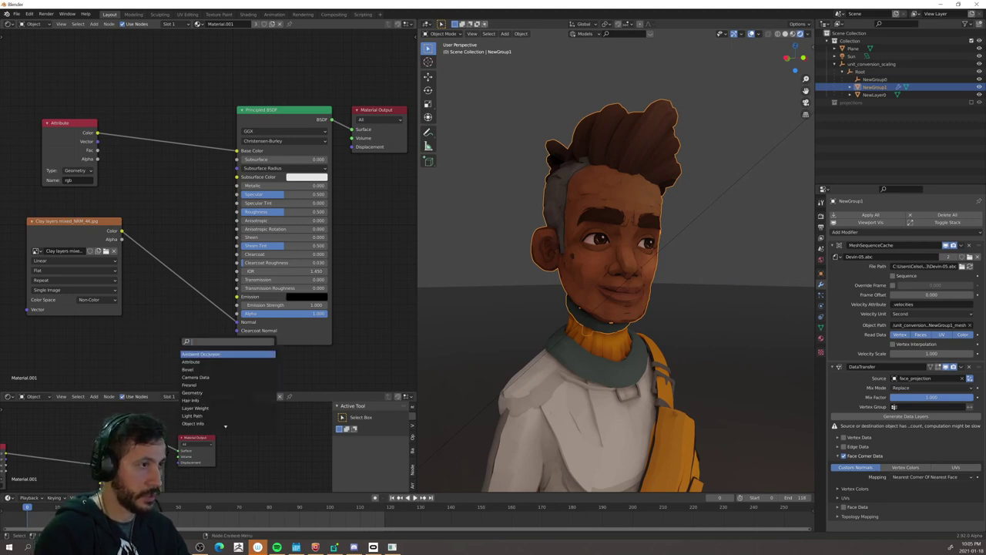
pyautogui.write('nor')
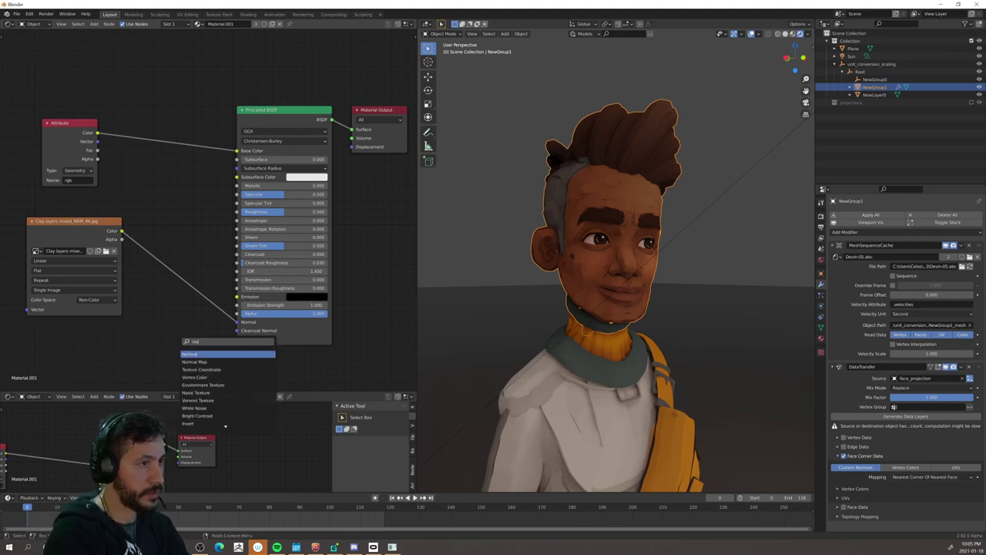
pyautogui.click(197, 361)
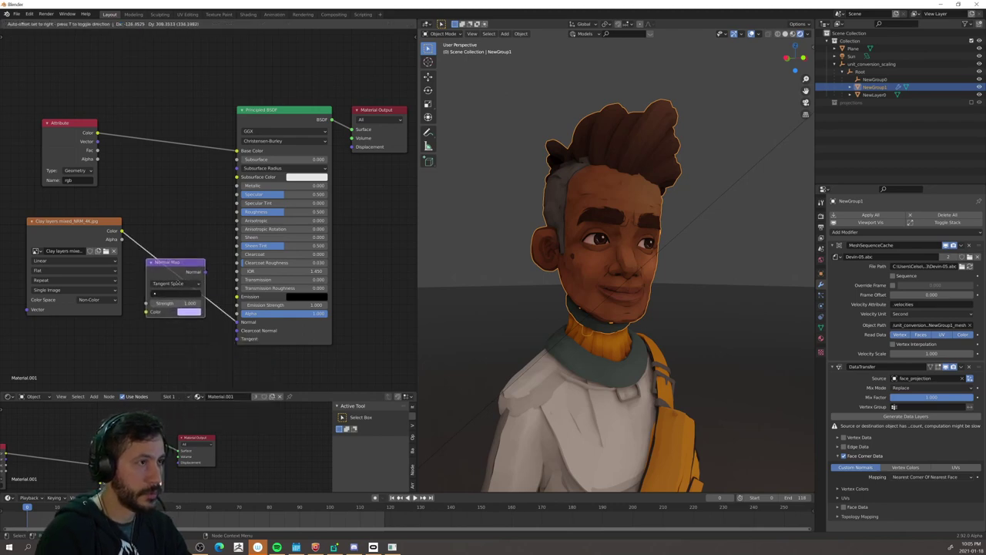
pyautogui.click(217, 341)
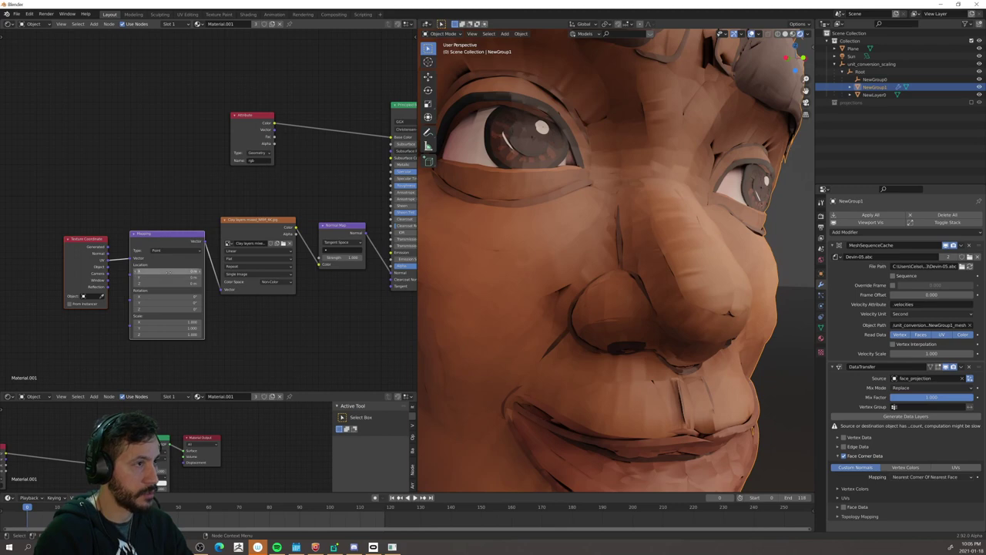
# Step: Feed the Mapping node with Generated coordinates and set the clay image texture's projection to Box
pyautogui.scroll(1, 124, 277)
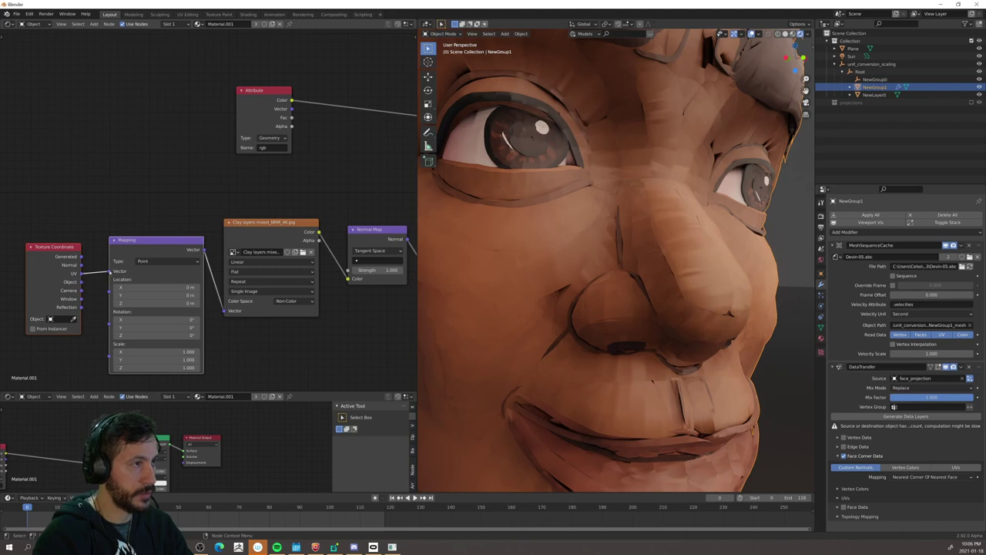
pyautogui.moveTo(108, 272)
pyautogui.mouseDown()
pyautogui.moveTo(81, 261)
pyautogui.moveTo(109, 282)
pyautogui.mouseUp()
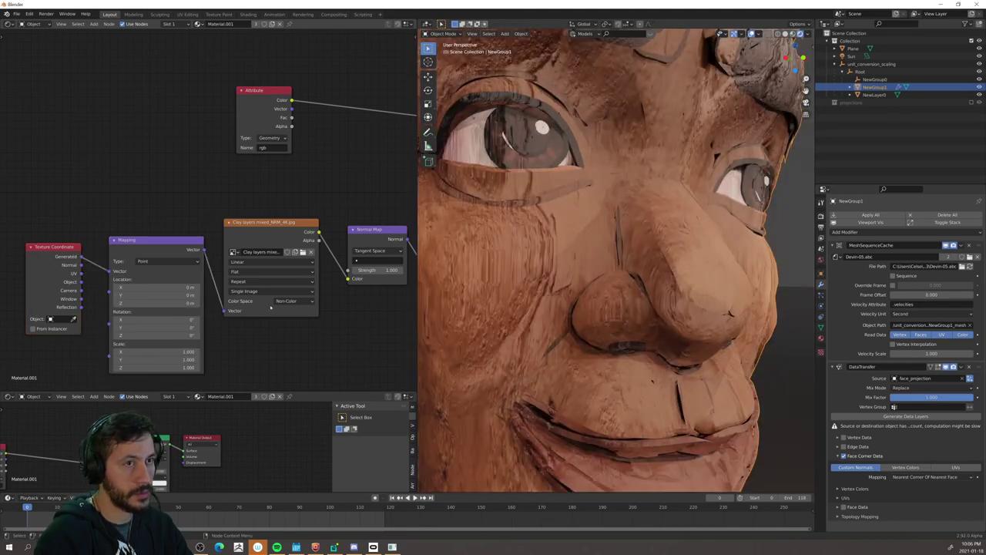
pyautogui.scroll(-7, 660, 346)
pyautogui.scroll(3, 573, 318)
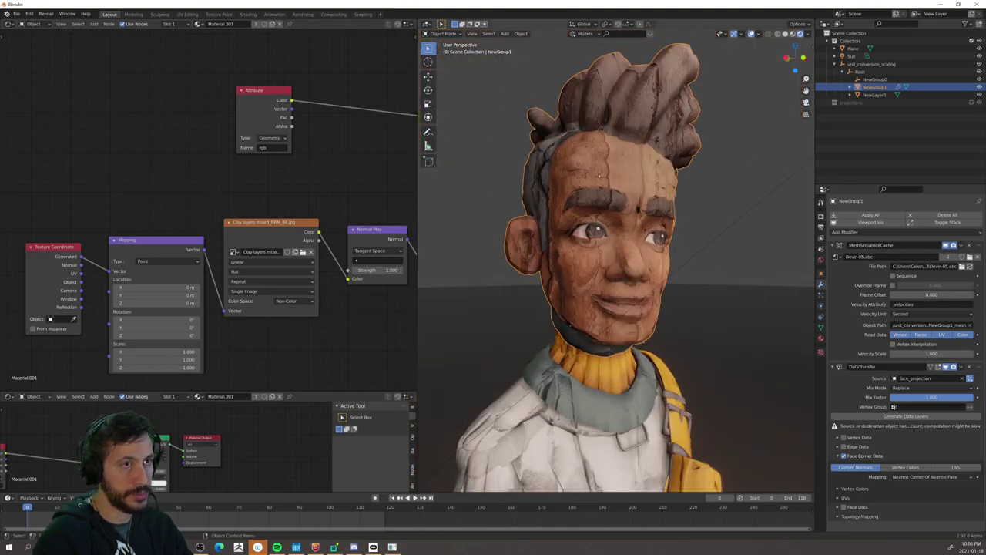
pyautogui.scroll(3, 599, 176)
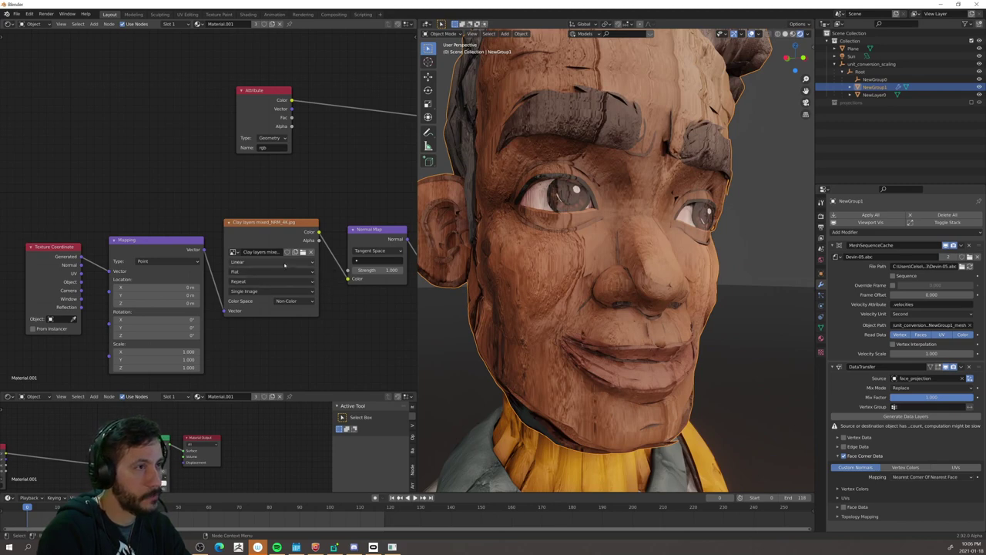
pyautogui.click(281, 275)
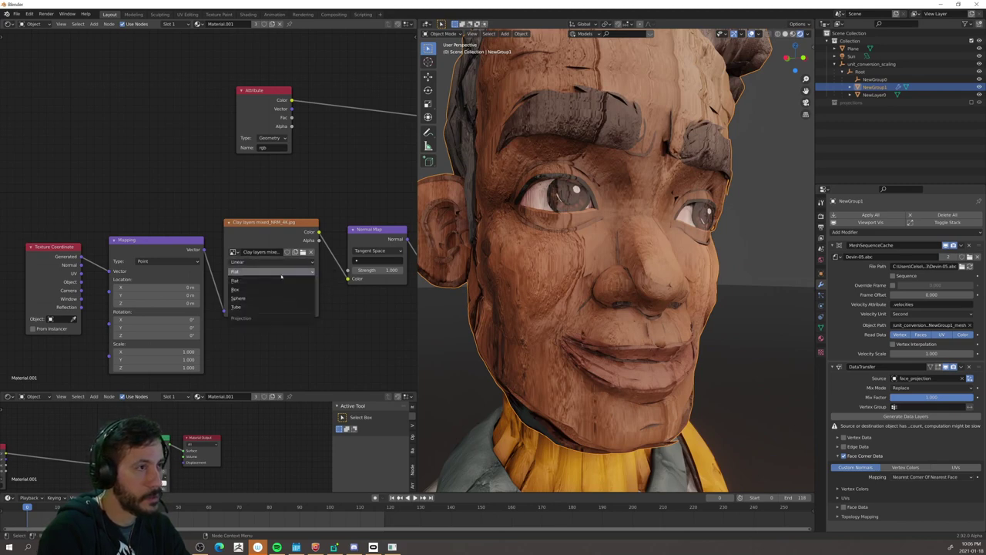
pyautogui.click(259, 289)
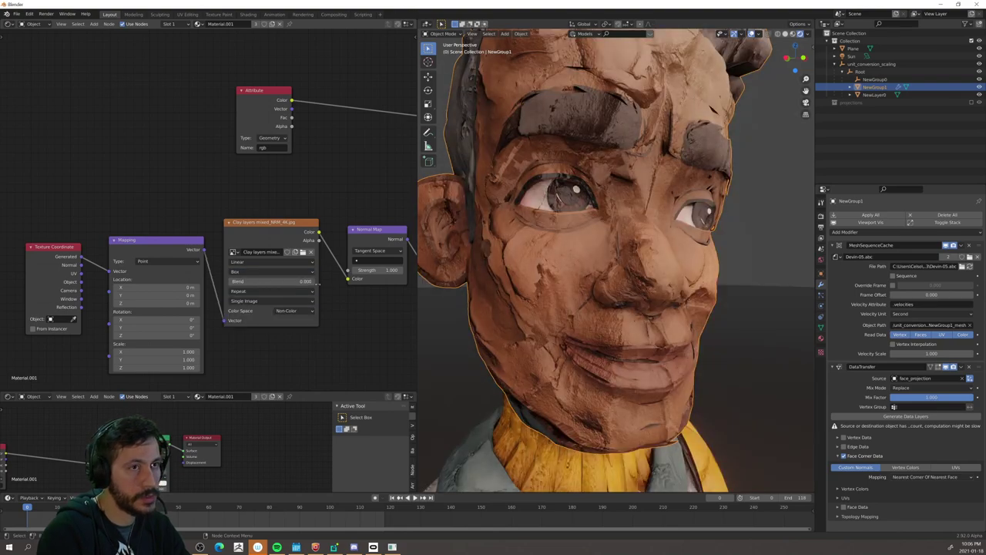
# Step: Examine the box-projected clay relief around the face, ear, chin and jaw for projection seams
pyautogui.scroll(-5, 634, 298)
pyautogui.moveTo(634, 298); pyautogui.dragTo(537, 263, button='middle')
pyautogui.scroll(6, 648, 247)
pyautogui.scroll(-7, 648, 246)
pyautogui.scroll(5, 590, 283)
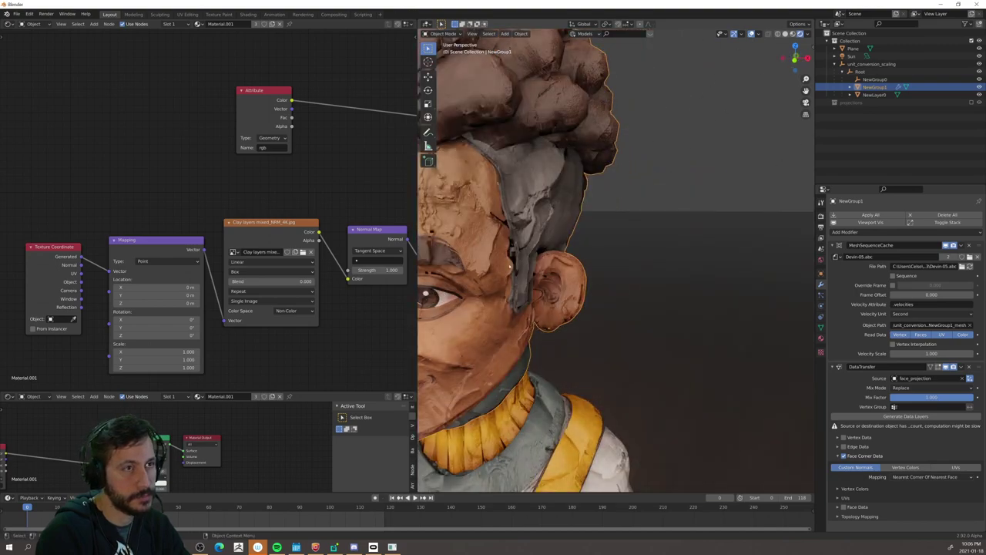
pyautogui.moveTo(601, 290); pyautogui.dragTo(622, 330, button='middle')
pyautogui.press('KP_Decimal')
pyautogui.scroll(2, 625, 317)
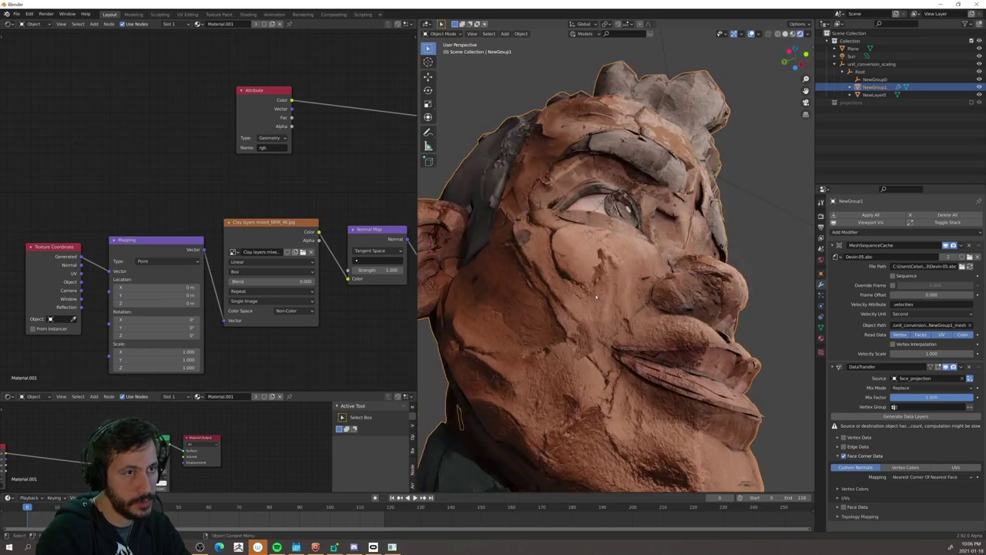
pyautogui.moveTo(641, 271)
pyautogui.mouseDown(button='middle')
pyautogui.moveTo(619, 294)
pyautogui.moveTo(646, 287)
pyautogui.mouseUp(button='middle')
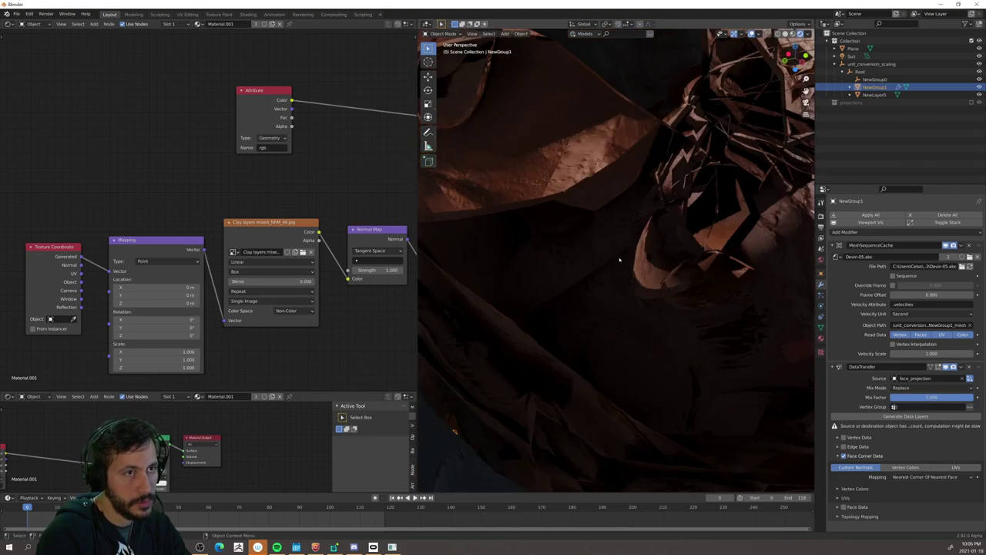
pyautogui.scroll(-4, 619, 260)
pyautogui.moveTo(620, 260); pyautogui.dragTo(656, 379, button='middle')
pyautogui.scroll(-6, 659, 387)
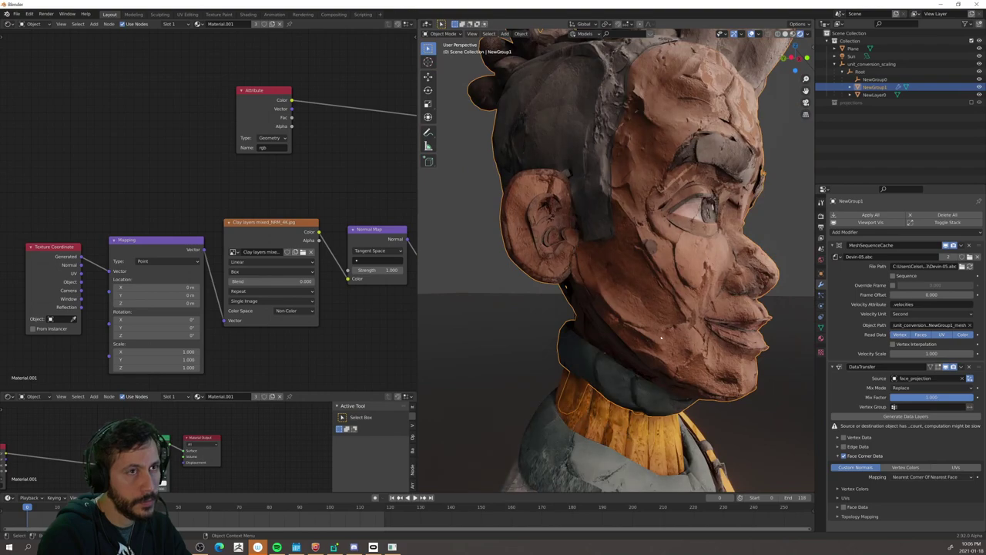
pyautogui.moveTo(662, 419); pyautogui.dragTo(579, 396, button='middle')
pyautogui.scroll(3, 563, 339)
pyautogui.keyDown('shift'); pyautogui.moveTo(597, 193); pyautogui.dragTo(784, 307, button='middle'); pyautogui.keyUp('shift')
pyautogui.scroll(5, 579, 266)
pyautogui.scroll(3, 605, 291)
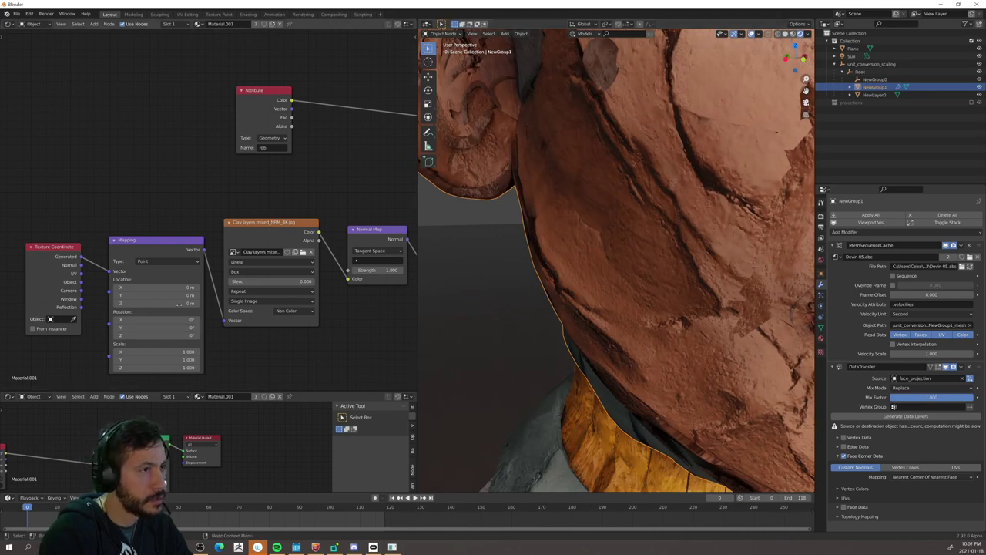
# Step: Set the clay texture's box projection blend to 0.5 and deselect the character
pyautogui.moveTo(266, 281); pyautogui.dragTo(308, 281)
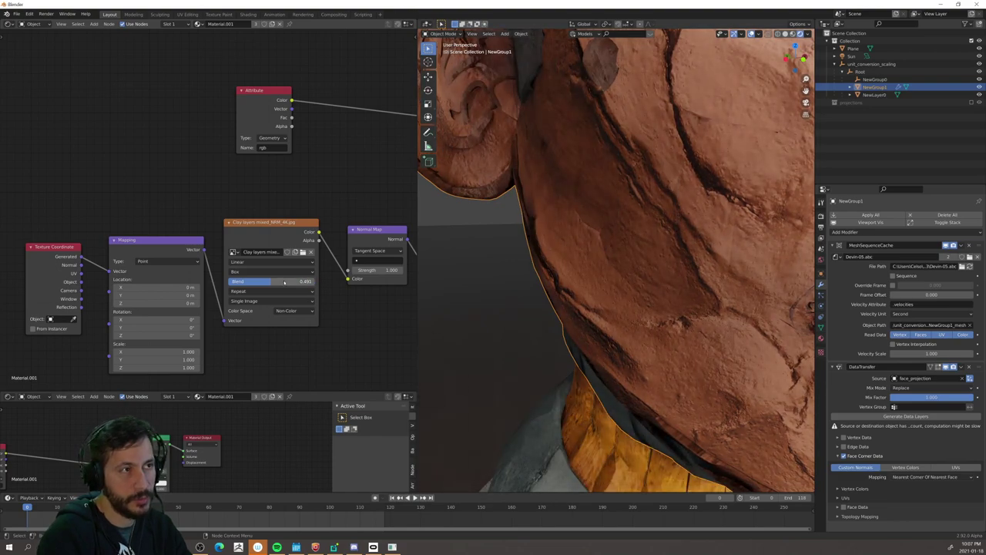
pyautogui.click(283, 281)
pyautogui.press('Return')
pyautogui.scroll(-4, 674, 254)
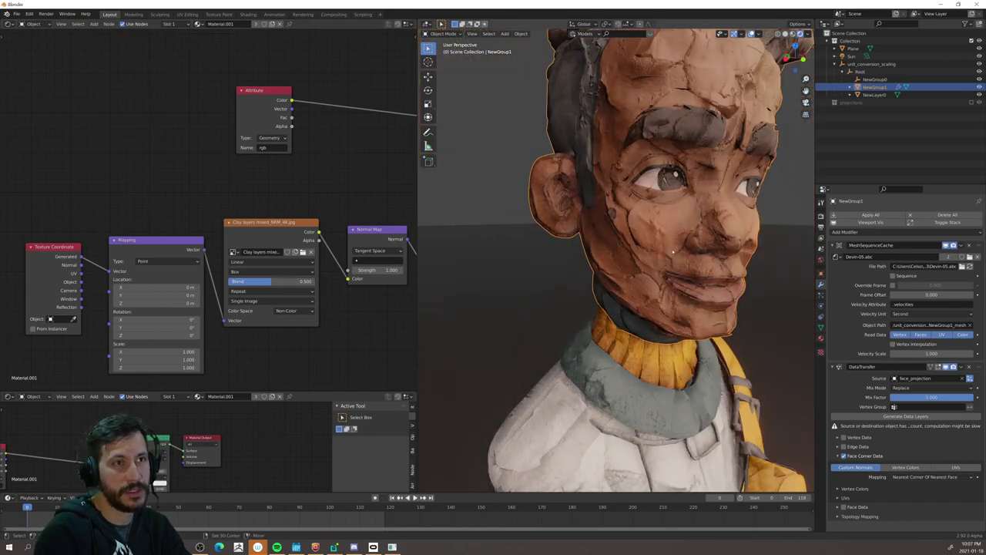
pyautogui.moveTo(674, 246); pyautogui.dragTo(554, 274, button='middle')
pyautogui.click(722, 238)
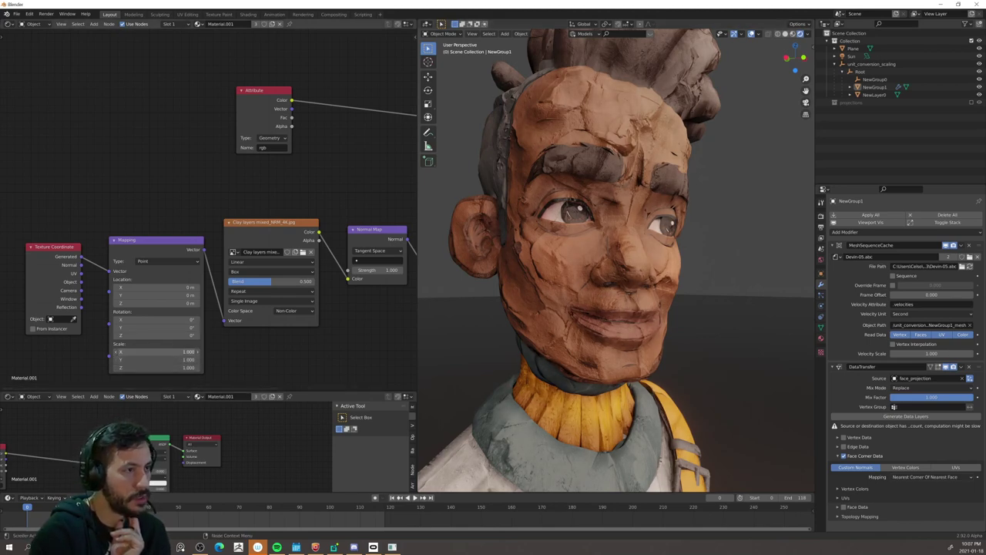
# Step: Set the Mapping node's scale to 2.2 on all three axes
pyautogui.moveTo(157, 352); pyautogui.dragTo(127, 368)
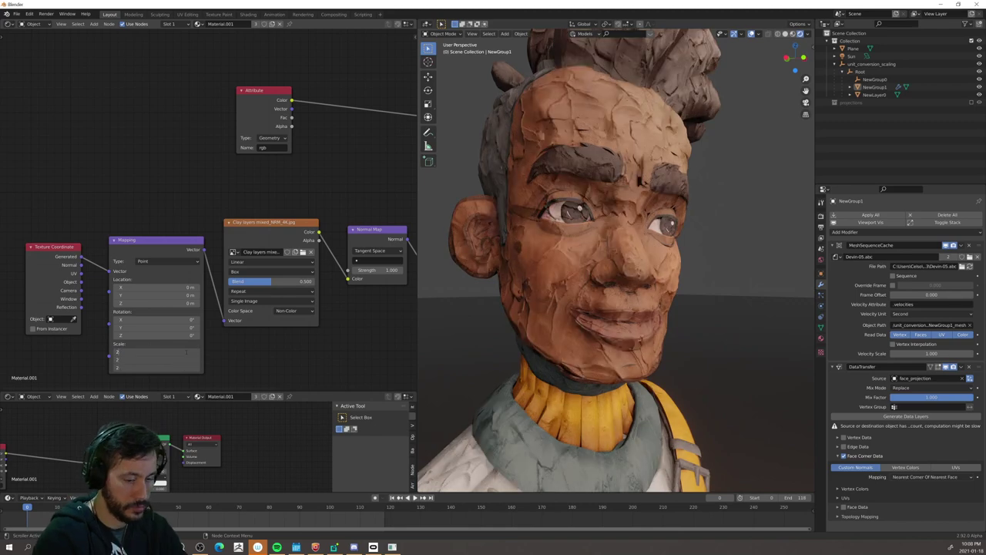
pyautogui.press('Return')
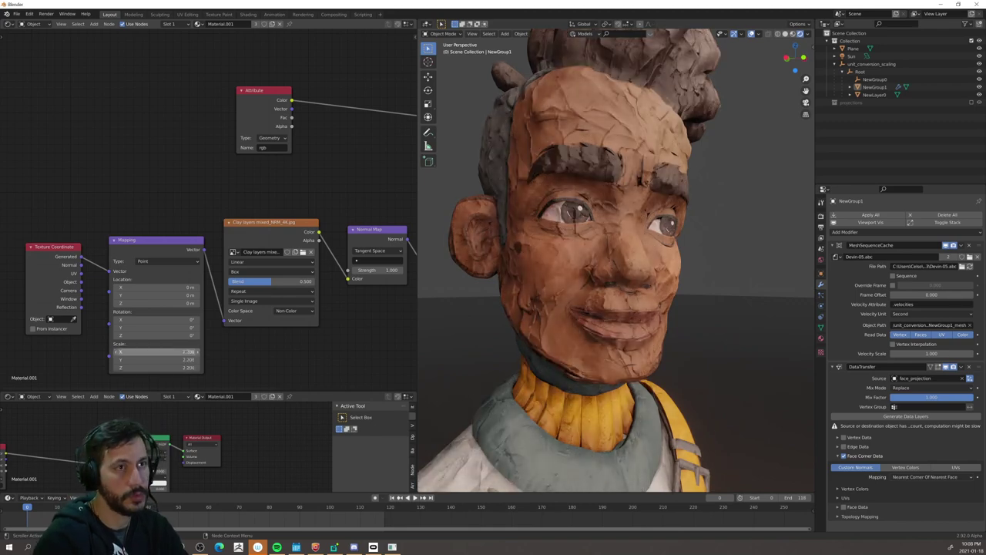
pyautogui.scroll(-4, 539, 330)
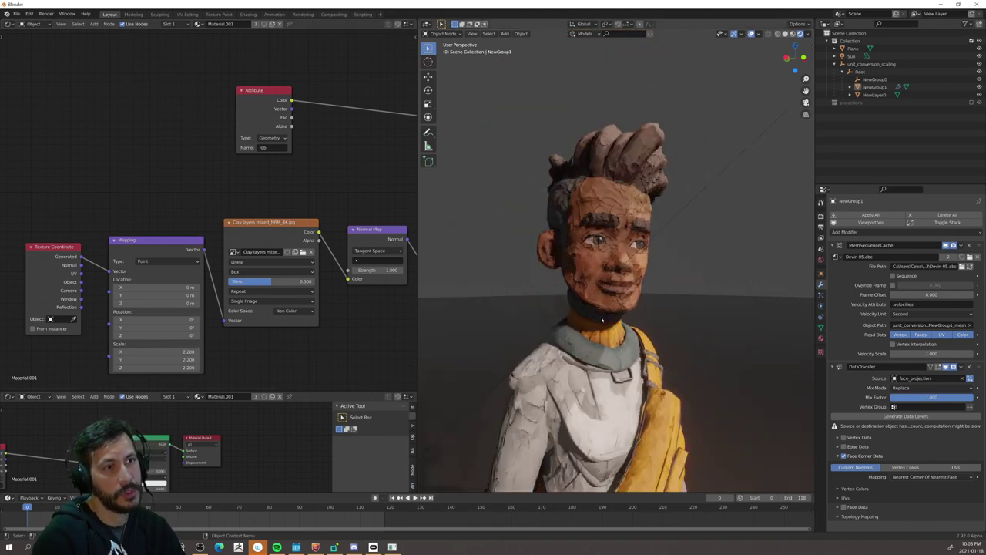
# Step: Lower the Normal Map node's strength to soften the clay relief on the character's face
pyautogui.scroll(1, 563, 295)
pyautogui.scroll(2, 562, 294)
pyautogui.moveTo(521, 319)
pyautogui.mouseDown(button='middle')
pyautogui.moveTo(550, 304)
pyautogui.moveTo(516, 311)
pyautogui.mouseUp(button='middle')
pyautogui.scroll(2, 516, 312)
pyautogui.click(517, 313)
pyautogui.moveTo(352, 290); pyautogui.dragTo(323, 300, button='middle')
pyautogui.click(364, 281)
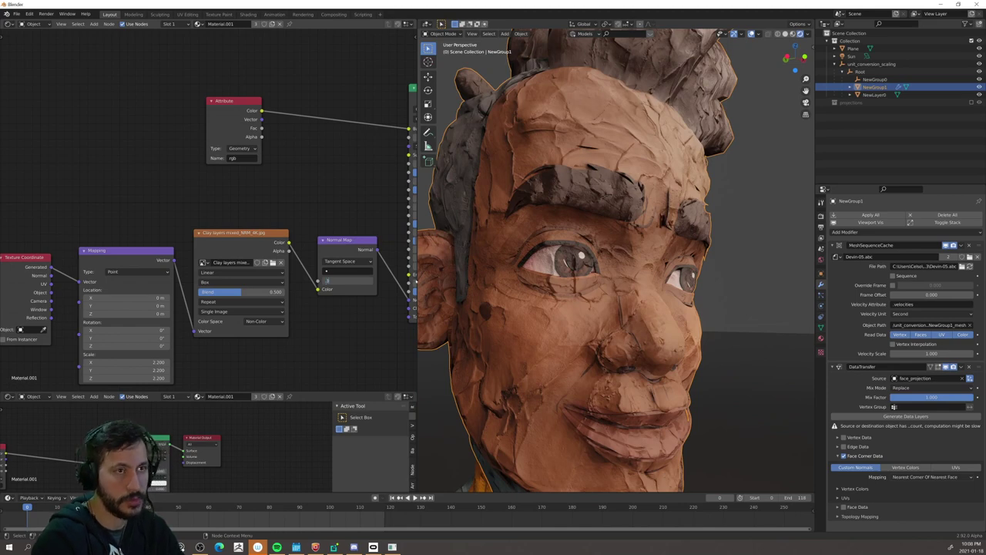
pyautogui.press('Return')
# Step: Set the Normal Map node's strength to 0.45
pyautogui.scroll(-4, 560, 341)
pyautogui.moveTo(560, 341)
pyautogui.mouseDown(button='middle')
pyautogui.moveTo(539, 342)
pyautogui.moveTo(589, 339)
pyautogui.moveTo(579, 337)
pyautogui.mouseUp(button='middle')
pyautogui.scroll(2, 578, 338)
pyautogui.click(339, 280)
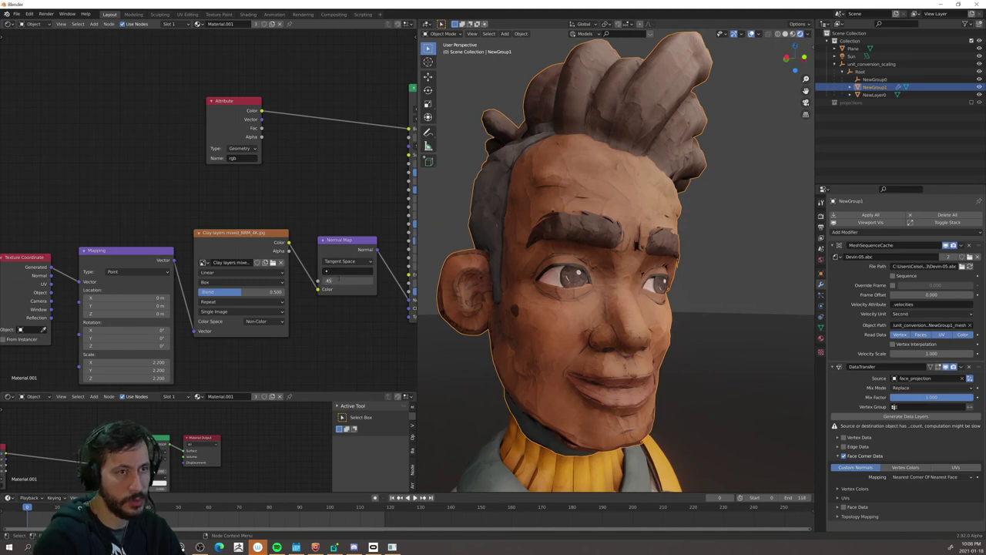
pyautogui.press('Return')
pyautogui.scroll(3, 633, 287)
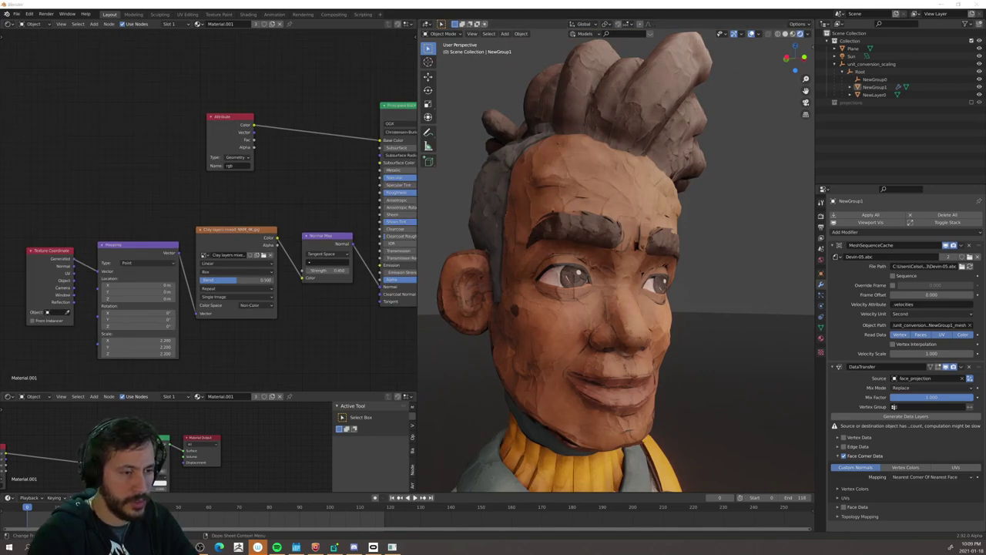
# Step: Add the image Clay layers mixed_OCC_4K.jpg to the material and feed its vector from the Mapping node through a shared reroute
pyautogui.moveTo(324, 539); pyautogui.dragTo(114, 159)
pyautogui.moveTo(235, 126); pyautogui.dragTo(84, 81)
pyautogui.moveTo(151, 160); pyautogui.dragTo(231, 131)
pyautogui.moveTo(179, 253); pyautogui.dragTo(168, 257)
pyautogui.keyDown('shift'); pyautogui.moveTo(182, 230); pyautogui.dragTo(192, 226, button='right'); pyautogui.keyUp('shift')
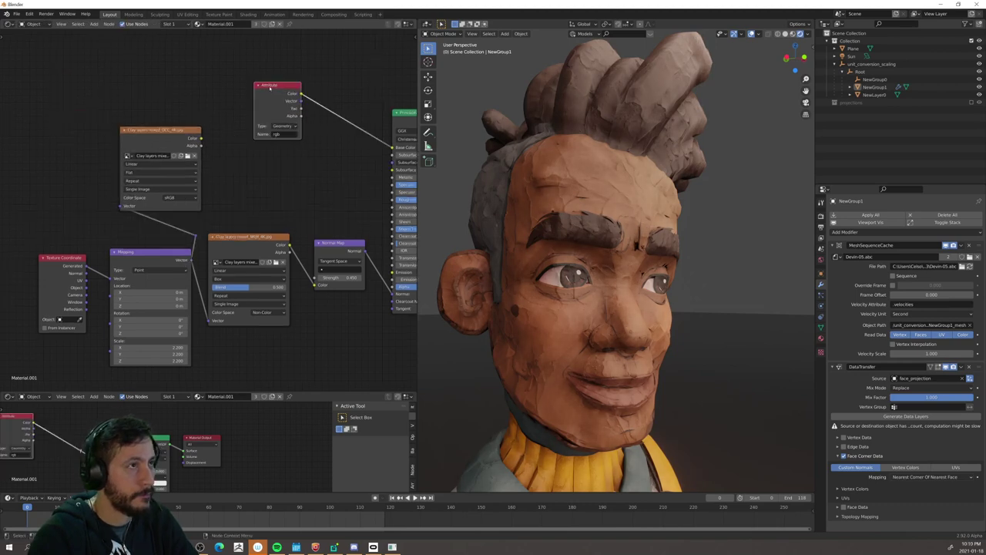
# Step: Move the Attribute node above the occlusion image and insert a MixRGB node on its link to the Base Color
pyautogui.moveTo(274, 87); pyautogui.dragTo(183, 63)
pyautogui.click(262, 150)
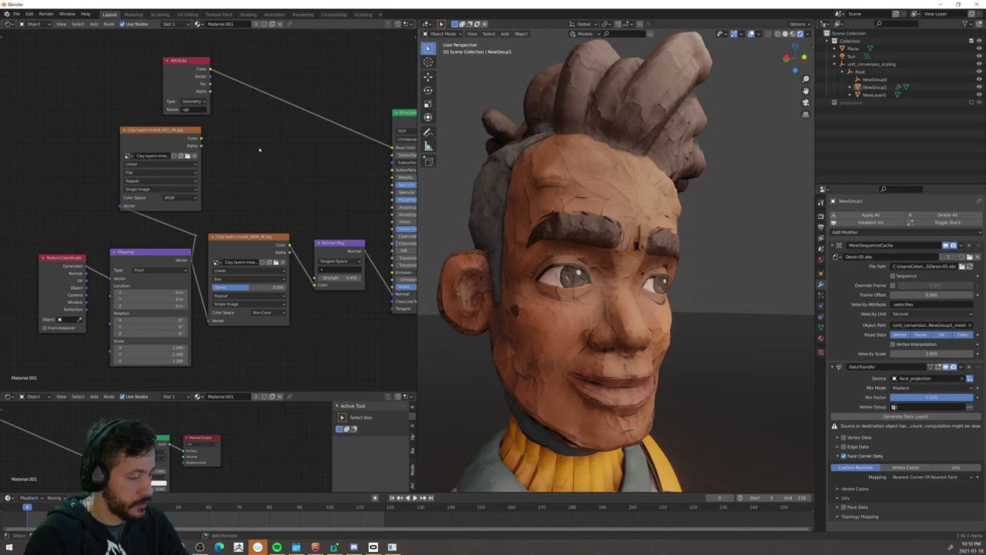
pyautogui.hotkey('shift', 'a')
pyautogui.click(262, 149)
pyautogui.write('mix')
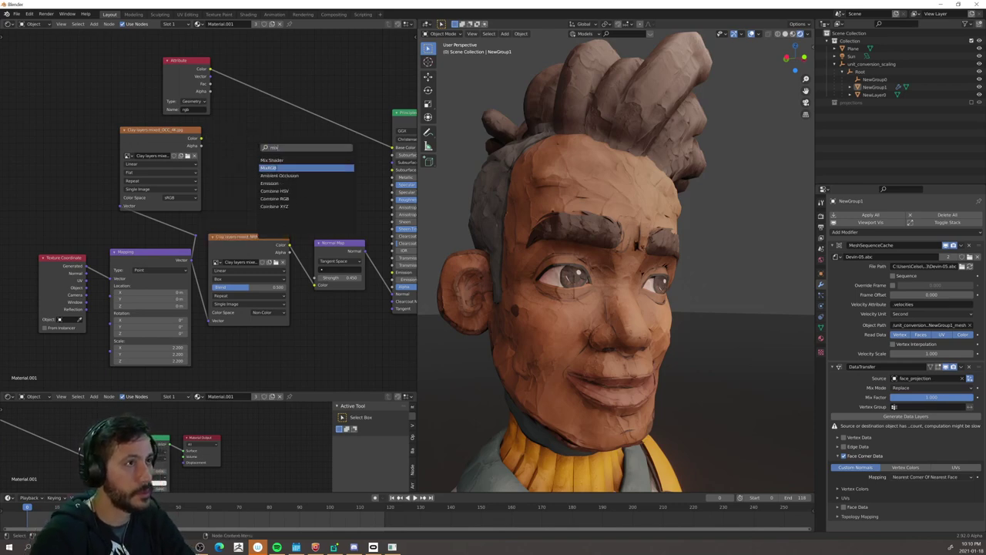
pyautogui.click(269, 167)
pyautogui.click(255, 117)
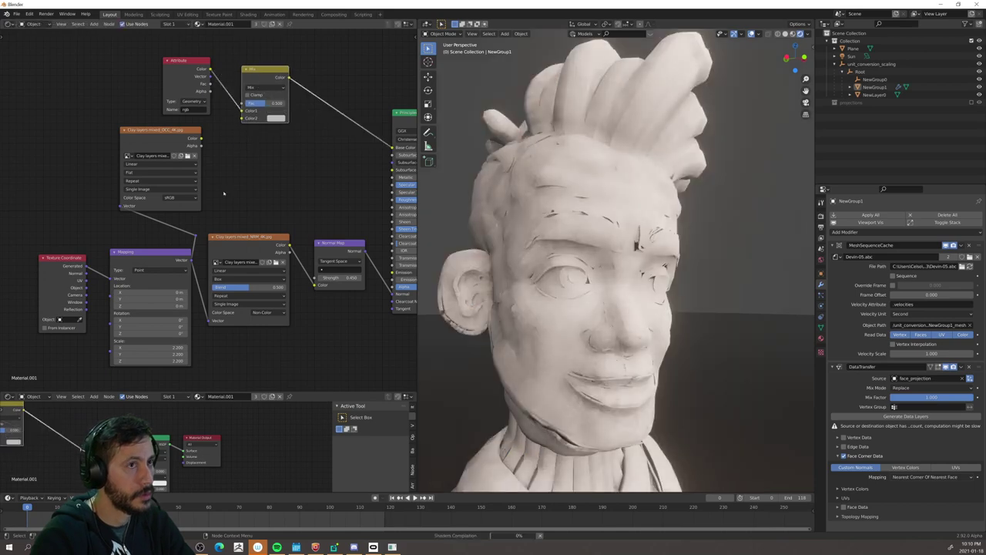
# Step: Move the Attribute color link to the Mix node's Color2 input and set the mix factor to 1
pyautogui.moveTo(242, 113); pyautogui.dragTo(242, 119)
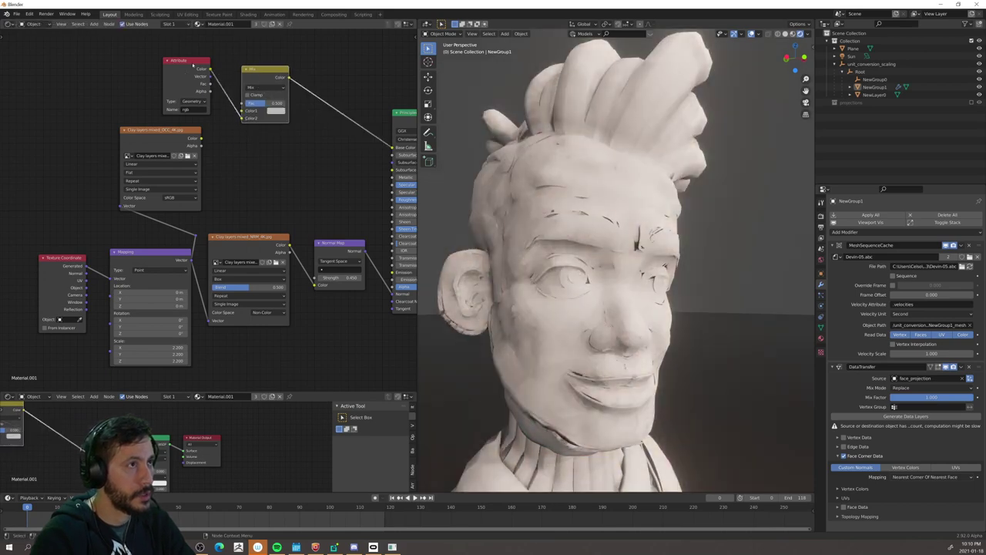
pyautogui.moveTo(176, 60); pyautogui.dragTo(50, 91)
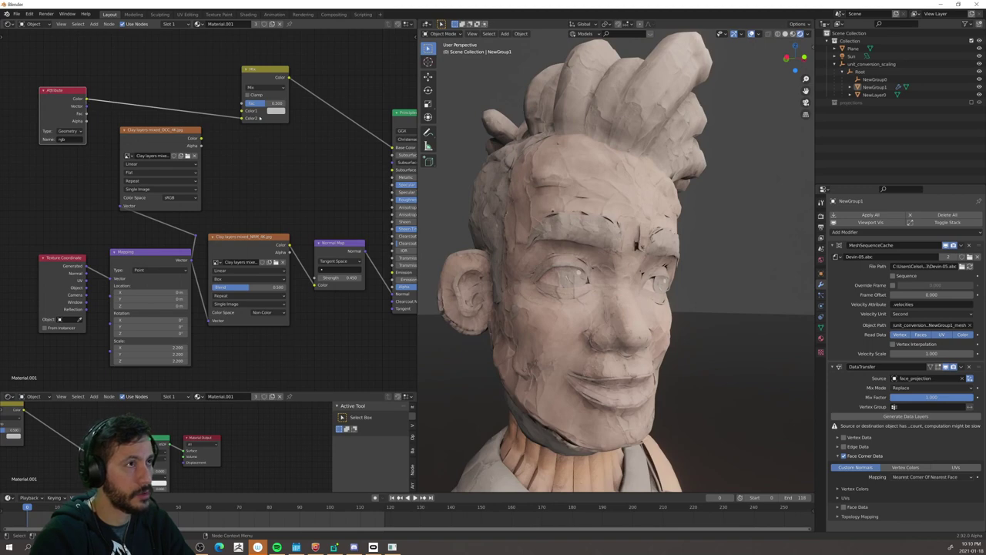
pyautogui.moveTo(265, 103); pyautogui.dragTo(287, 104)
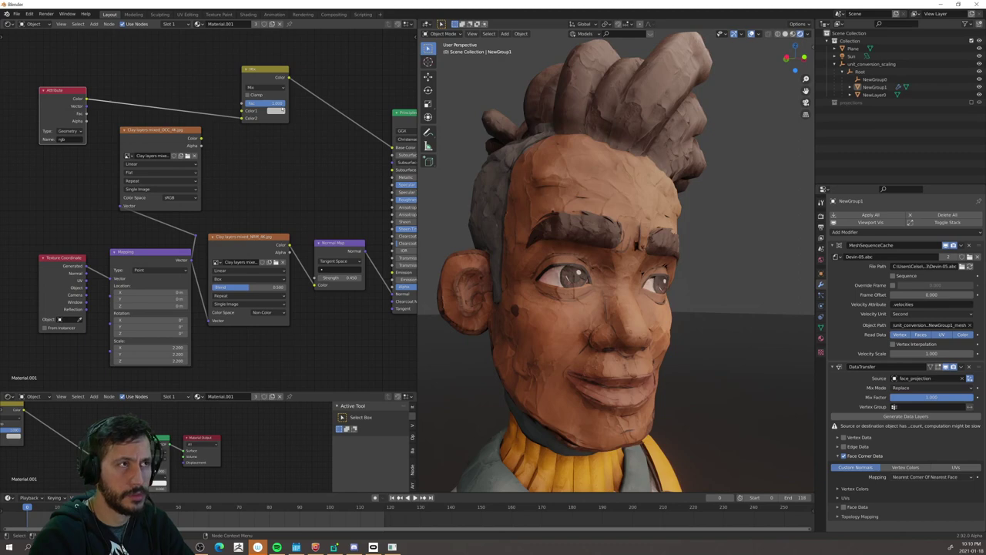
pyautogui.moveTo(283, 104)
pyautogui.mouseDown()
pyautogui.moveTo(244, 103)
pyautogui.moveTo(287, 102)
pyautogui.mouseUp()
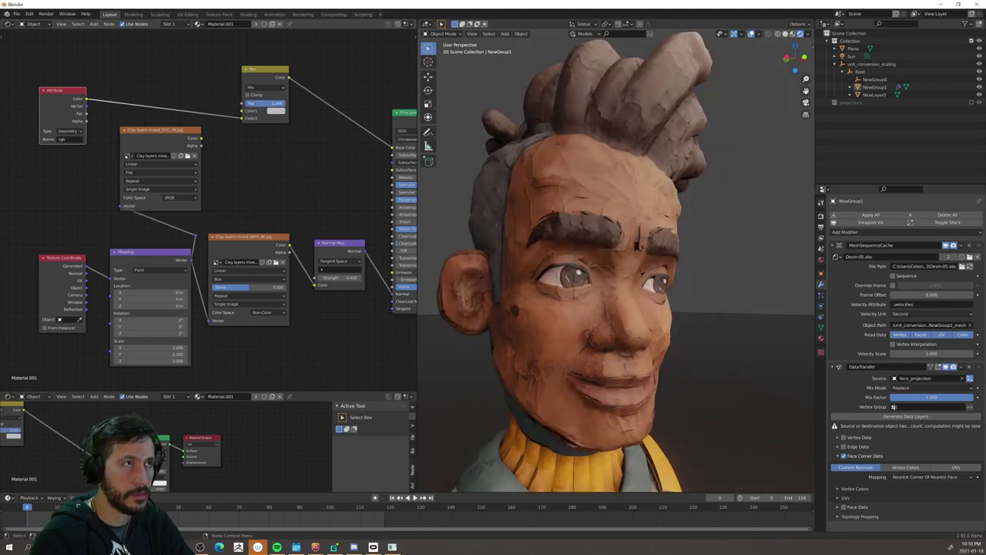
# Step: Link the occlusion image, box-projected with a 0.5 blend, to the Mix node's Color1 and set the blend mode to Multiply
pyautogui.click(203, 139)
pyautogui.moveTo(248, 114); pyautogui.dragTo(248, 116)
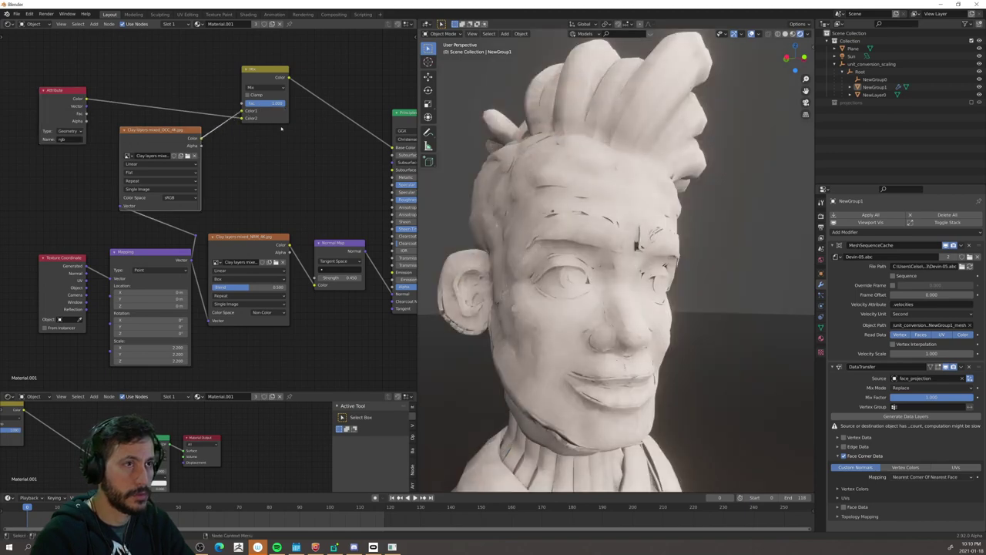
pyautogui.click(262, 88)
pyautogui.click(266, 115)
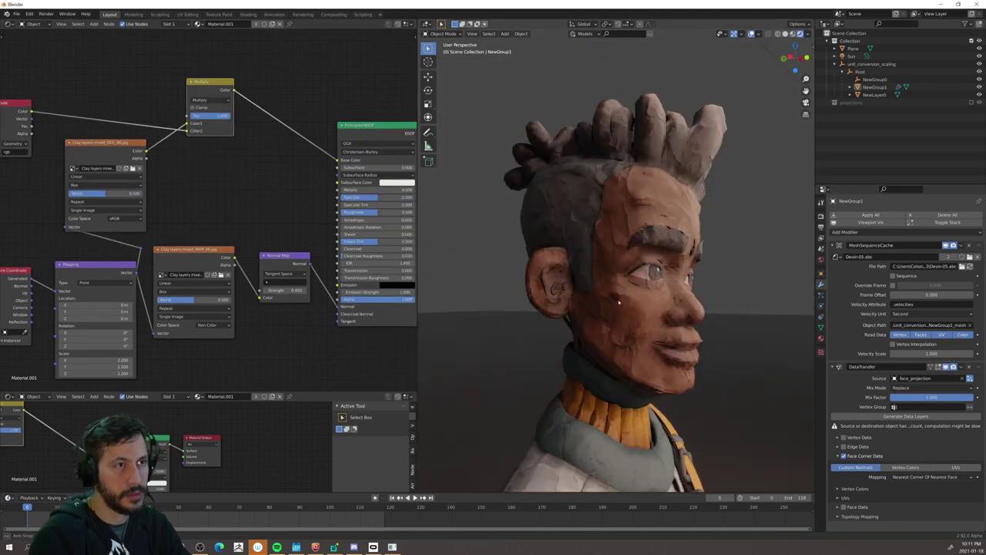
# Step: Try a Multiply factor of about 0.478 on a close-up of the face, and return it to 1
pyautogui.moveTo(640, 291); pyautogui.dragTo(598, 293, button='middle')
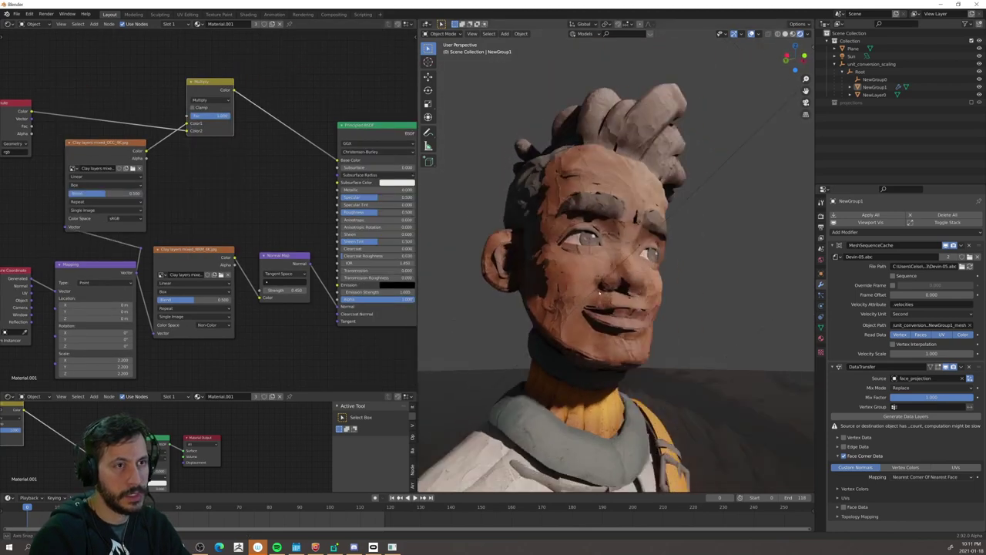
pyautogui.scroll(5, 598, 292)
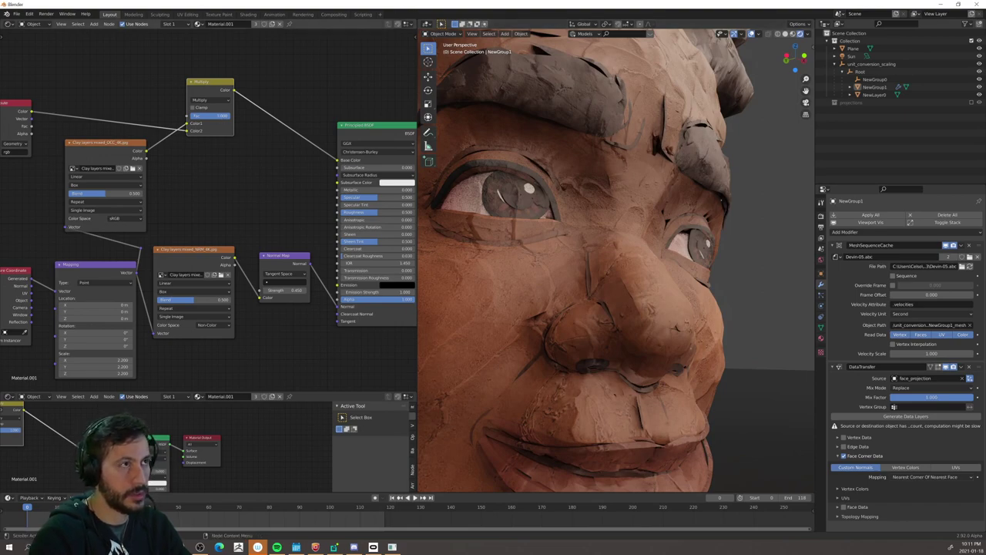
pyautogui.moveTo(210, 116)
pyautogui.mouseDown()
pyautogui.moveTo(196, 117)
pyautogui.moveTo(210, 117)
pyautogui.mouseUp()
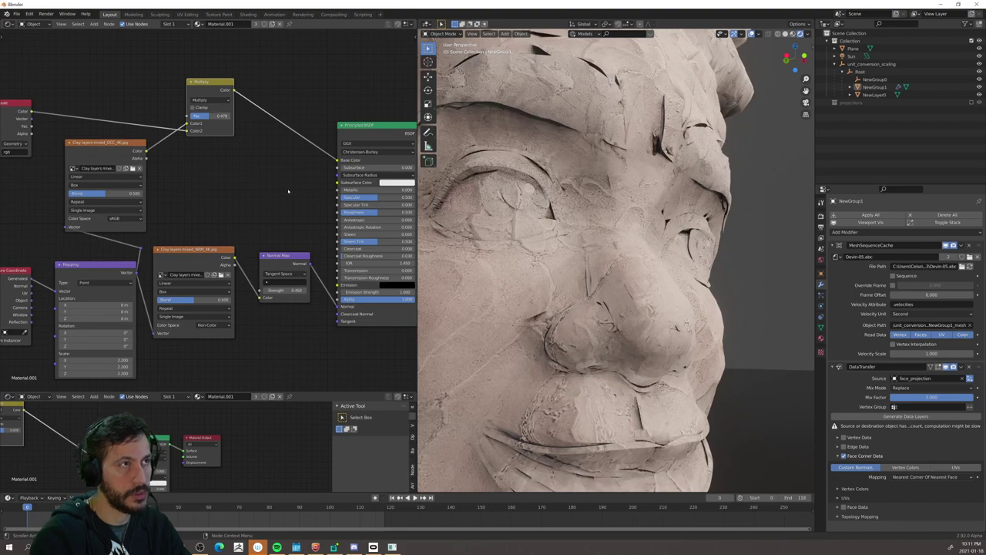
pyautogui.moveTo(211, 117); pyautogui.dragTo(231, 117)
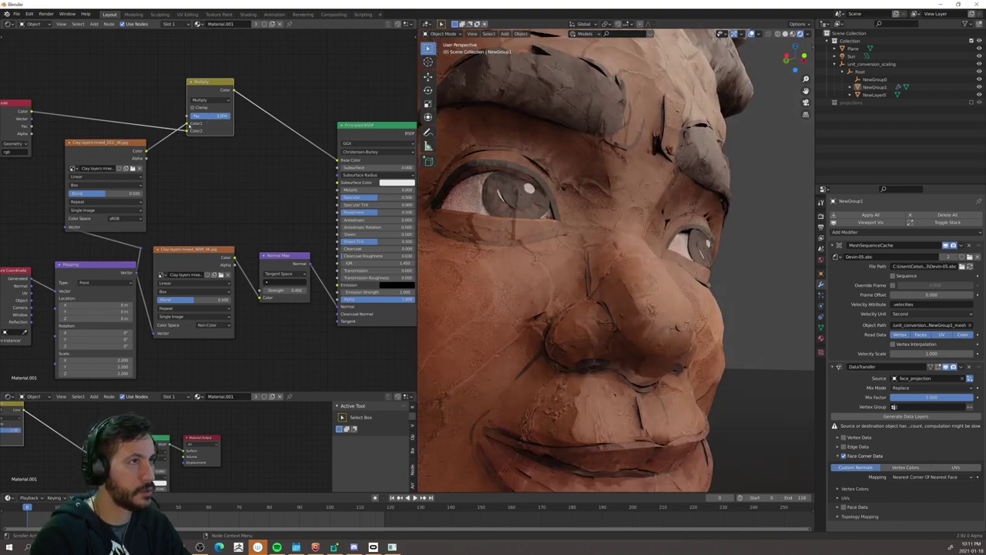
# Step: Swap the Multiply inputs so vertex color feeds Color1 and occlusion feeds Color2, and move the occlusion image node closer to it
pyautogui.moveTo(187, 124); pyautogui.dragTo(187, 131)
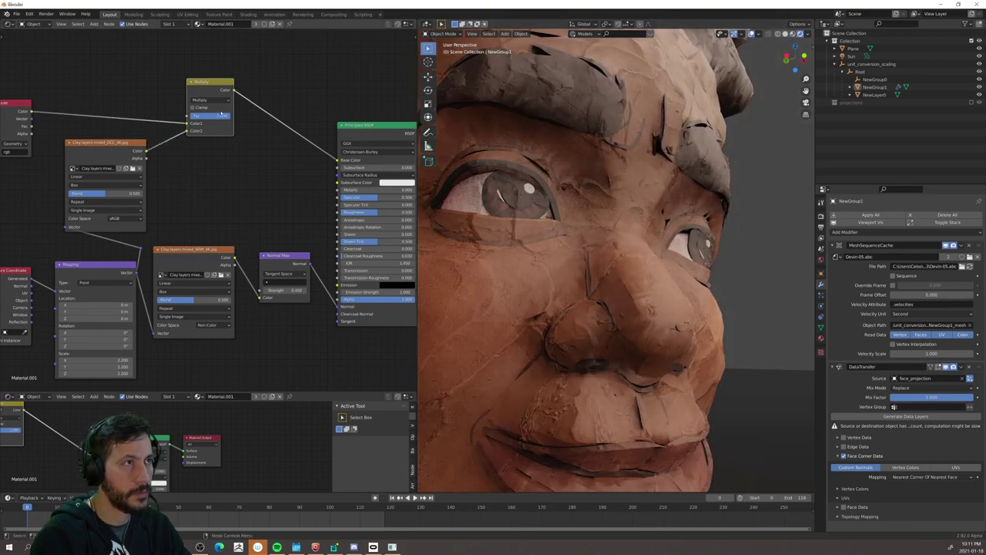
pyautogui.hotkey('ctrl', 'shift', 'z')
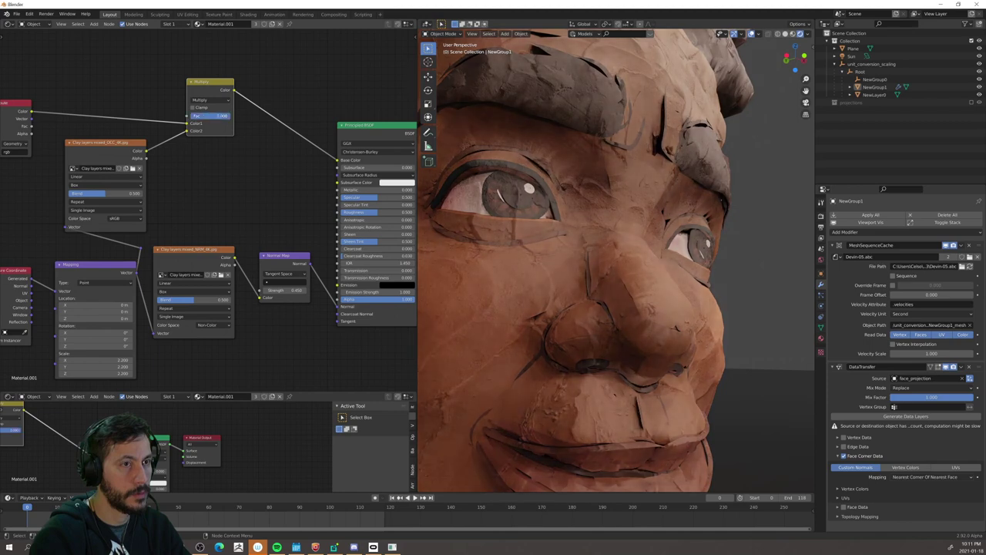
pyautogui.hotkey('ctrl', 'z')
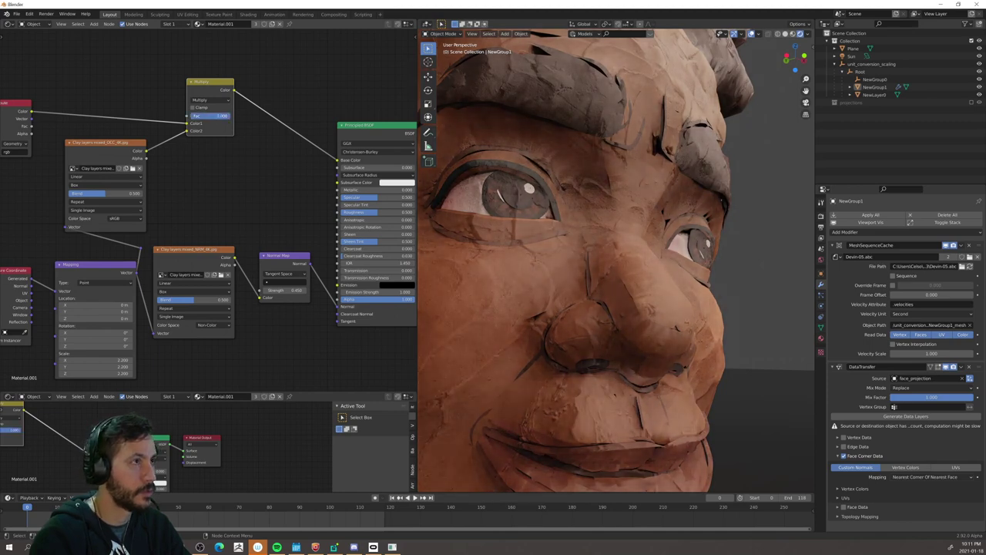
pyautogui.scroll(-3, 238, 160)
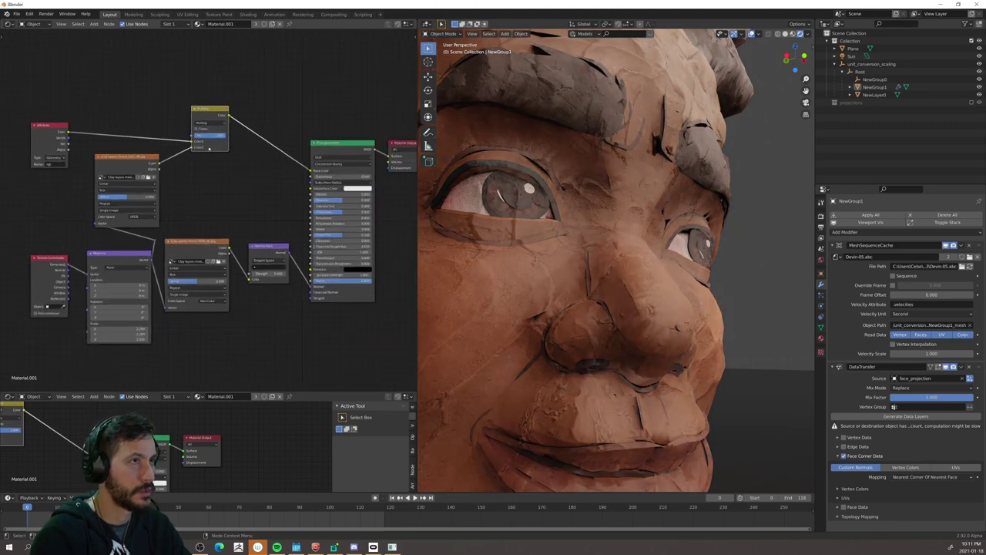
pyautogui.moveTo(220, 192); pyautogui.dragTo(268, 194, button='middle')
pyautogui.moveTo(203, 243); pyautogui.dragTo(143, 221)
pyautogui.moveTo(183, 158); pyautogui.dragTo(218, 157)
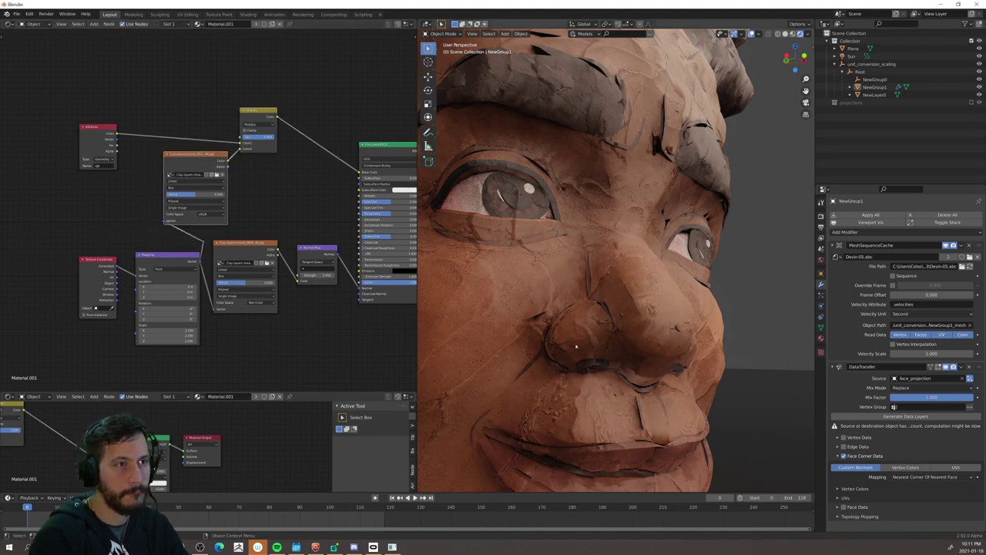
# Step: Examine the multiplied occlusion shading in the creases of the face from close up and from several angles
pyautogui.scroll(3, 563, 347)
pyautogui.scroll(-9, 563, 347)
pyautogui.moveTo(563, 348); pyautogui.dragTo(540, 348, button='middle')
pyautogui.scroll(4, 583, 351)
pyautogui.scroll(-3, 599, 317)
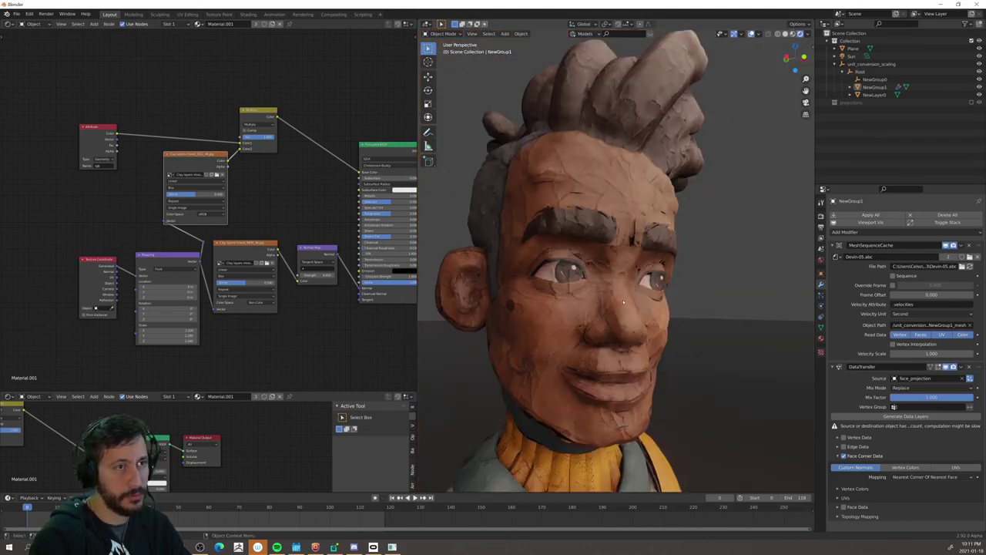
pyautogui.moveTo(599, 317); pyautogui.dragTo(626, 308, button='middle')
pyautogui.moveTo(695, 271); pyautogui.dragTo(671, 272, button='middle')
pyautogui.moveTo(582, 318); pyautogui.dragTo(636, 309, button='middle')
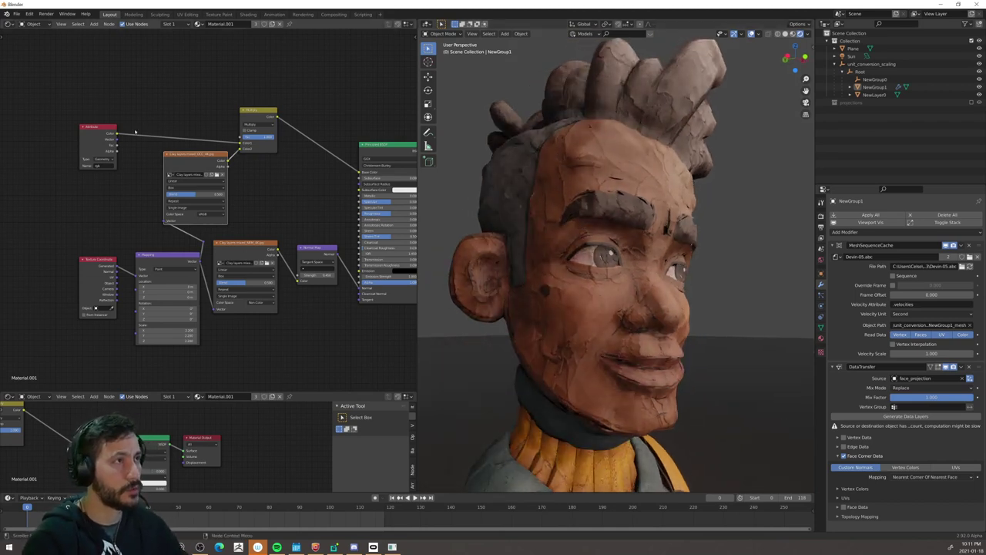
# Step: Move the Multiply node aside and insert a ColorRamp node between the occlusion image and its Color2 input
pyautogui.moveTo(257, 113); pyautogui.dragTo(321, 76)
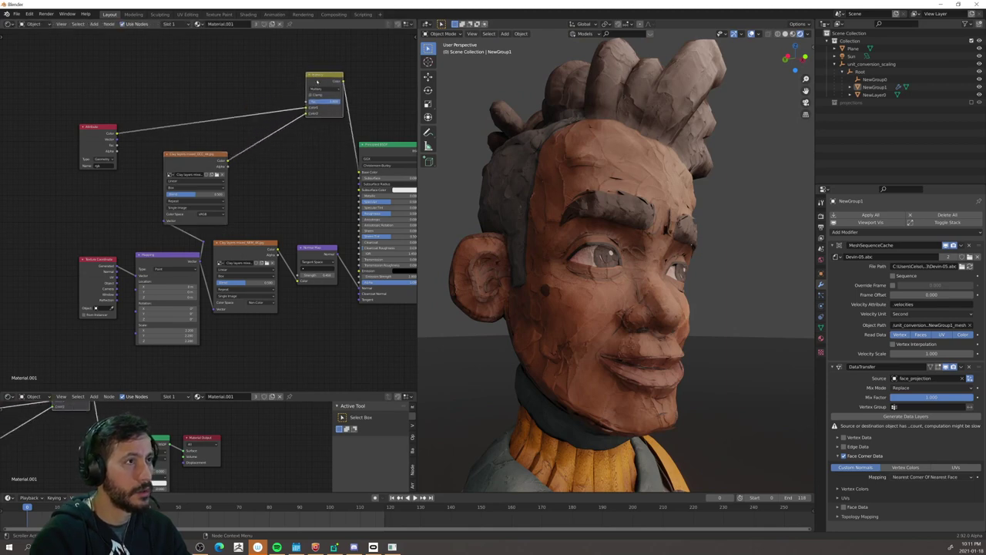
pyautogui.hotkey('shift', 'a')
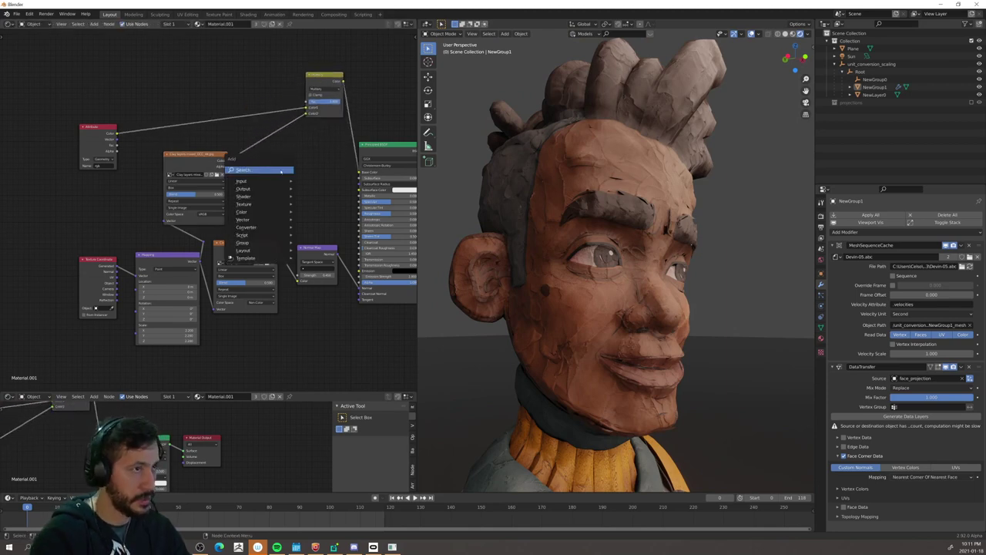
pyautogui.click(281, 170)
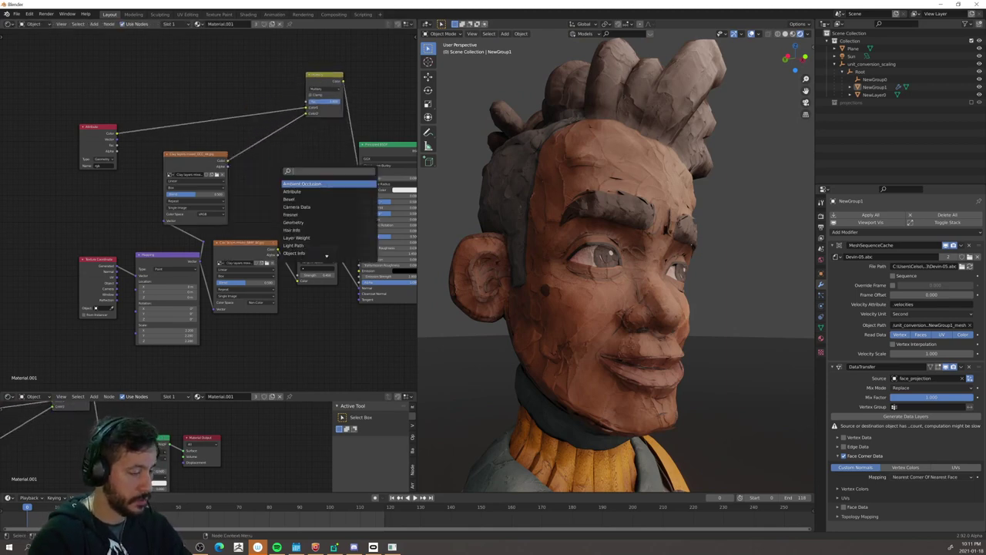
pyautogui.write('ra')
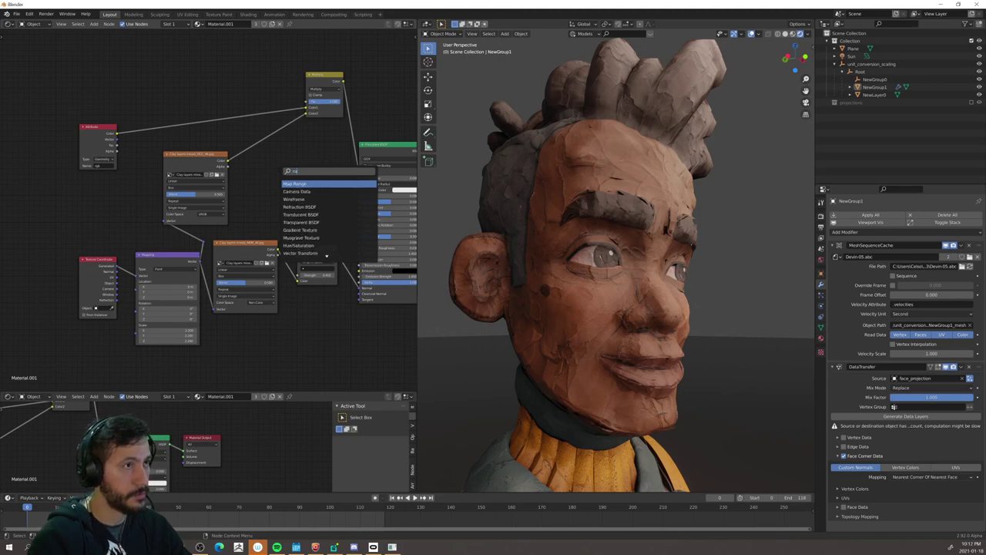
pyautogui.write('mp')
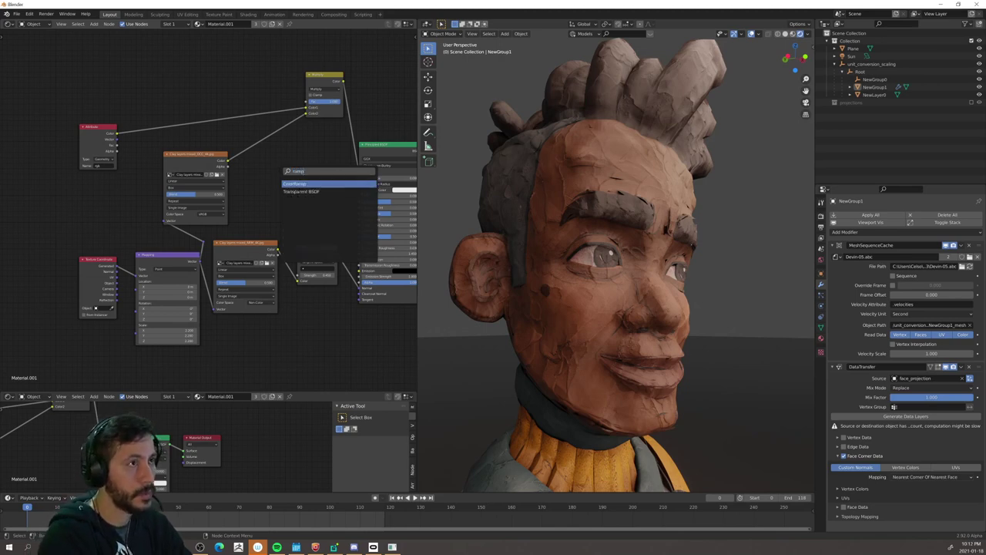
pyautogui.press('Return')
pyautogui.click(295, 149)
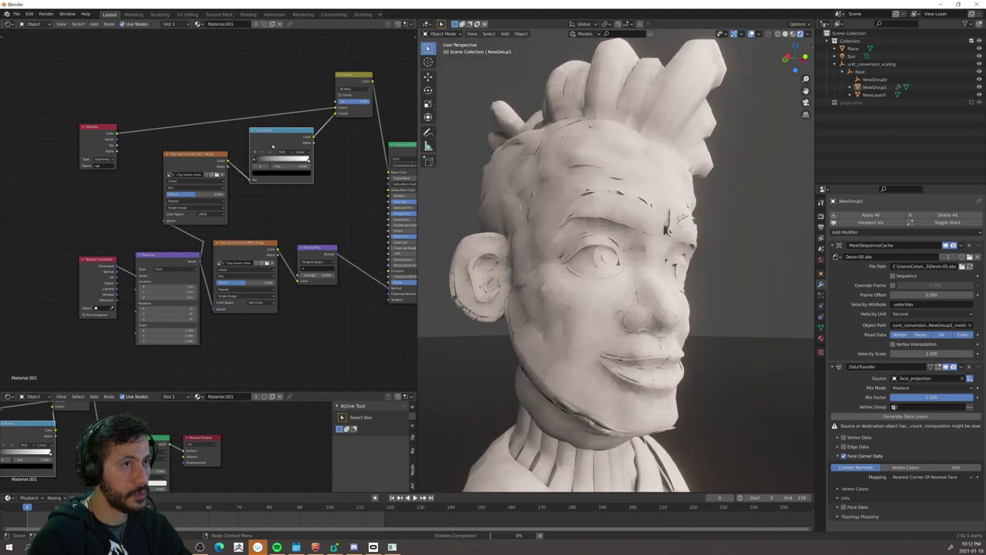
# Step: Move the ColorRamp's black stop to about position 0.127 and change its color to dark red
pyautogui.scroll(4, 305, 159)
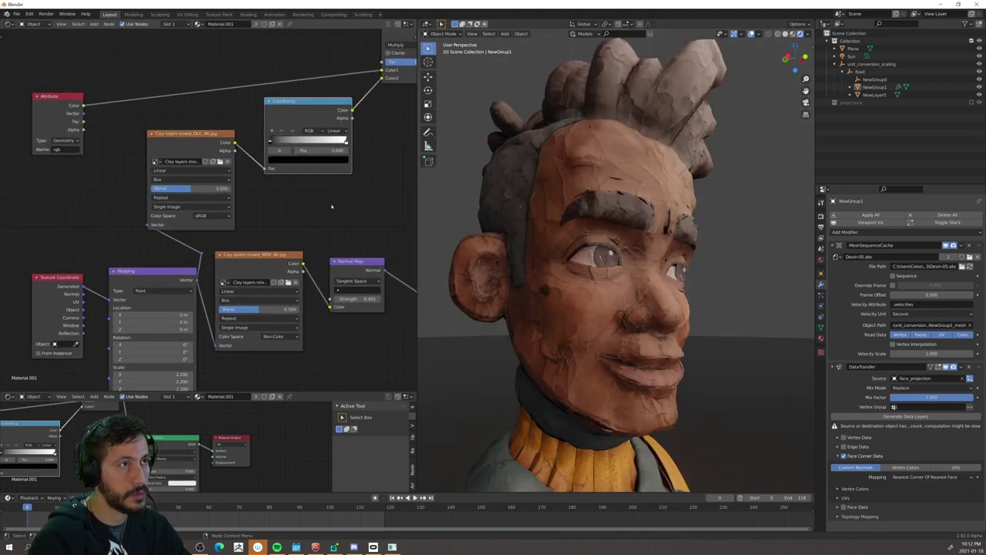
pyautogui.moveTo(128, 157); pyautogui.dragTo(178, 158)
pyautogui.moveTo(253, 160); pyautogui.dragTo(189, 154)
pyautogui.moveTo(117, 154); pyautogui.dragTo(79, 153)
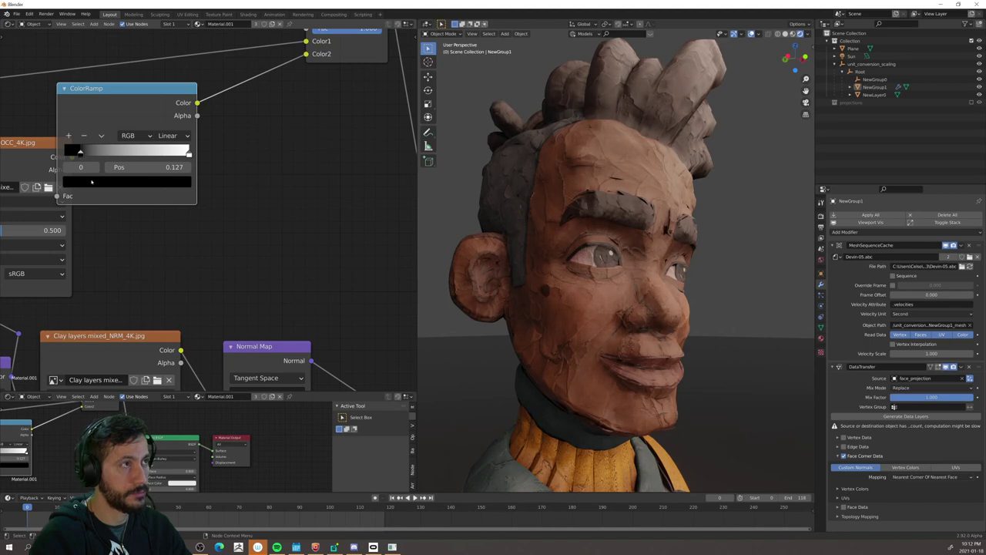
pyautogui.click(134, 182)
pyautogui.click(145, 220)
pyautogui.moveTo(164, 254)
pyautogui.mouseDown()
pyautogui.moveTo(164, 242)
pyautogui.moveTo(134, 235)
pyautogui.moveTo(152, 224)
pyautogui.moveTo(151, 257)
pyautogui.moveTo(135, 275)
pyautogui.mouseUp()
pyautogui.moveTo(142, 310); pyautogui.dragTo(153, 310)
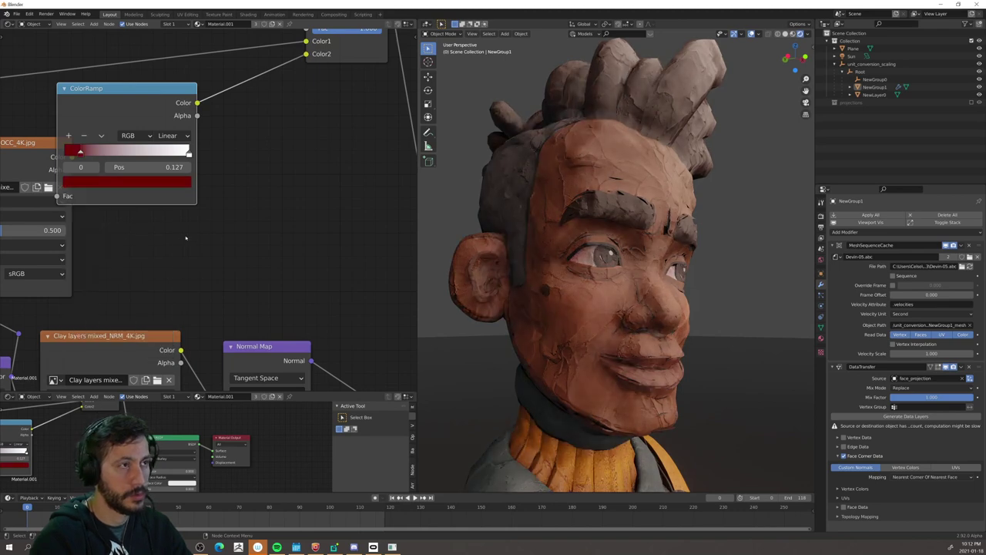
# Step: Set the dark red stop's position to about 0.3 and bypass the ColorRamp, wiring the occlusion image directly to the Multiply node's Color2
pyautogui.moveTo(139, 168); pyautogui.dragTo(142, 167)
pyautogui.moveTo(122, 201); pyautogui.dragTo(245, 210)
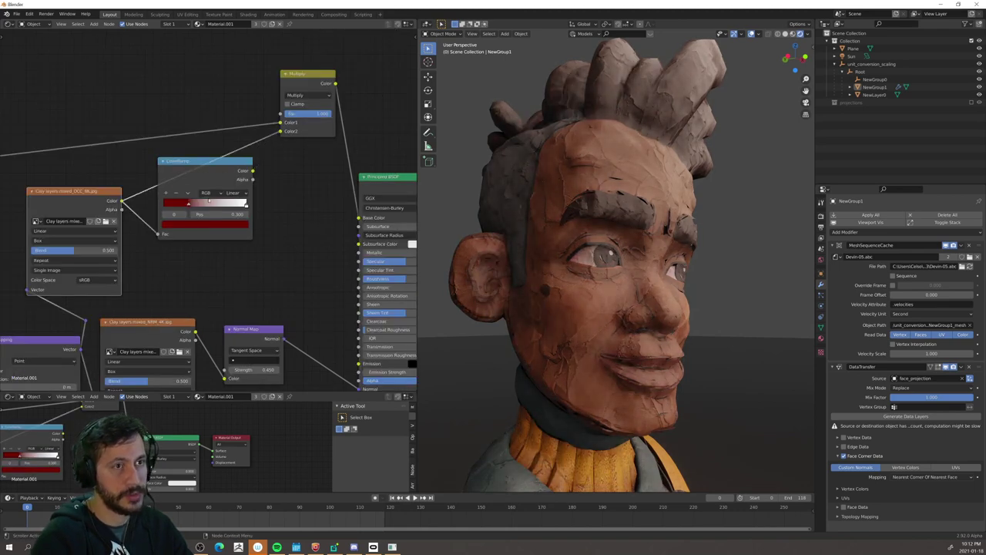
pyautogui.moveTo(228, 173); pyautogui.dragTo(220, 228)
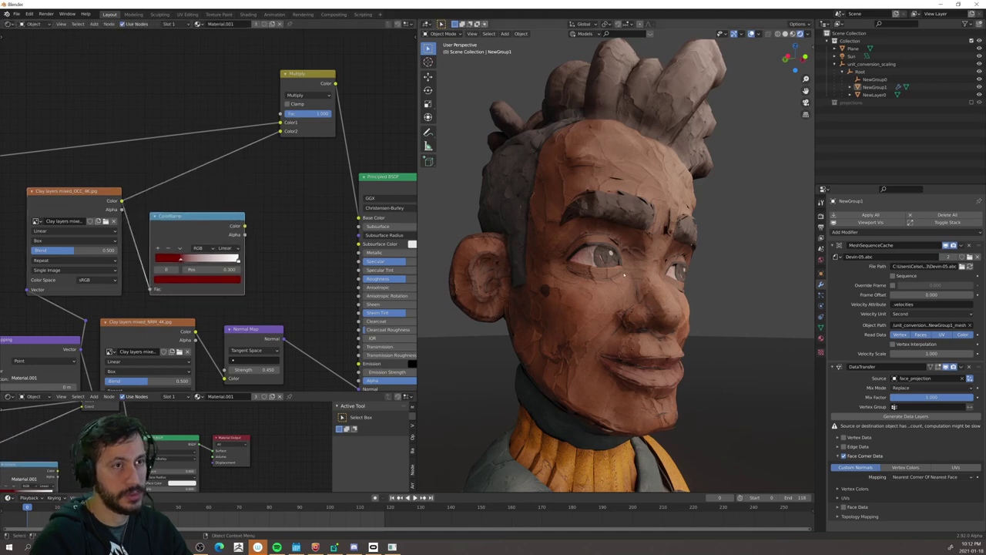
# Step: Remove the bypassed ColorRamp node from the clay material and check the face with the plain occlusion shading
pyautogui.scroll(-1, 602, 276)
pyautogui.scroll(-2, 577, 176)
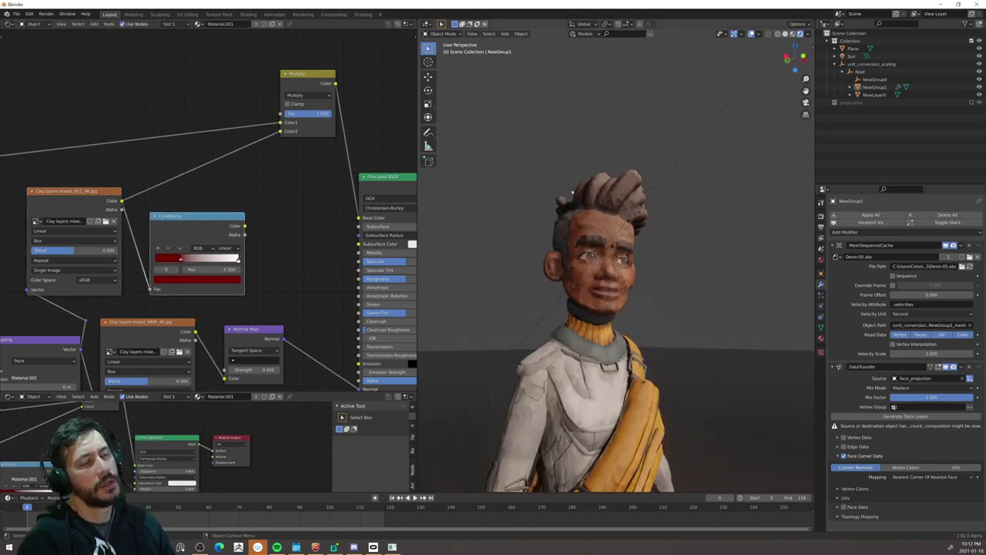
pyautogui.scroll(4, 589, 157)
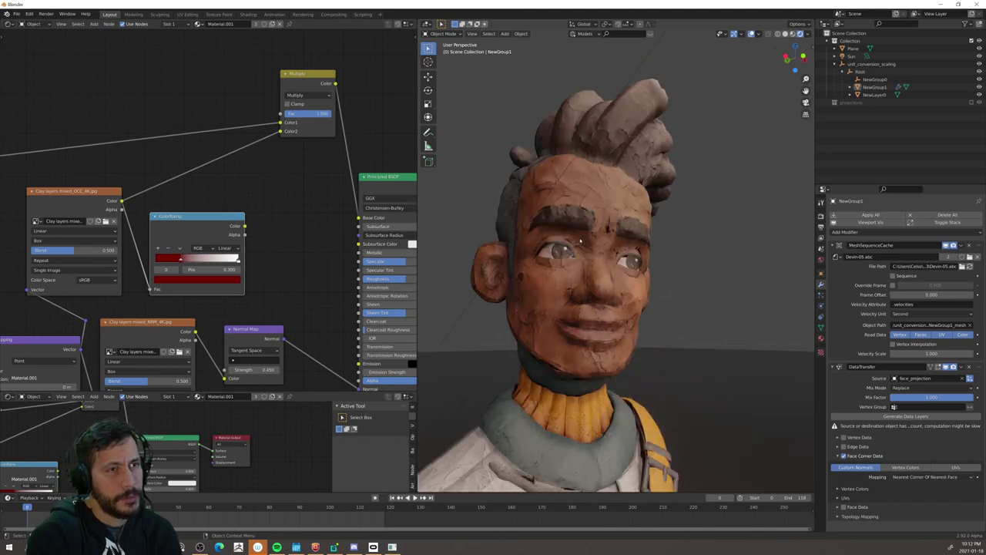
pyautogui.click(190, 215)
pyautogui.hotkey('ctrl', 'z')
pyautogui.scroll(-4, 286, 192)
pyautogui.scroll(-5, 597, 270)
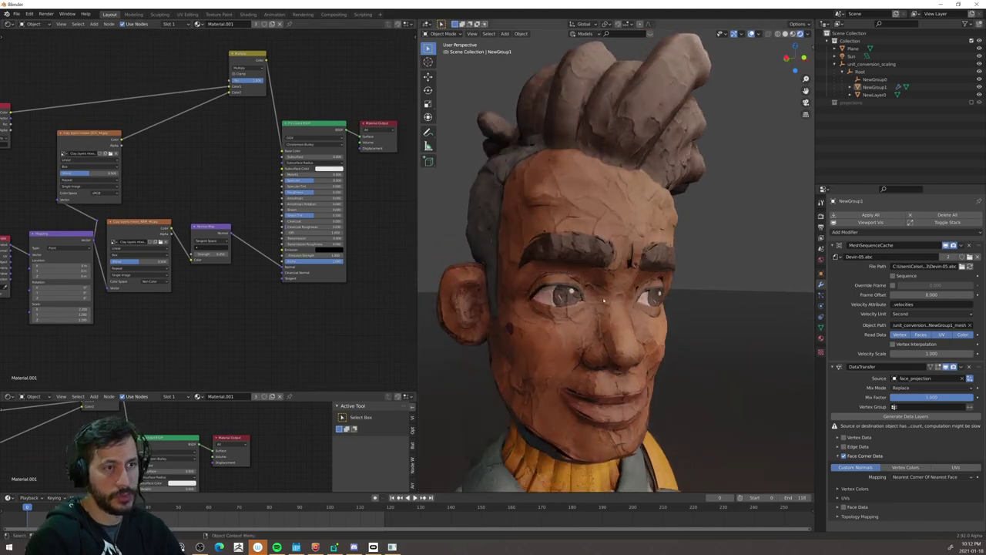
pyautogui.moveTo(597, 270); pyautogui.dragTo(684, 228, button='middle')
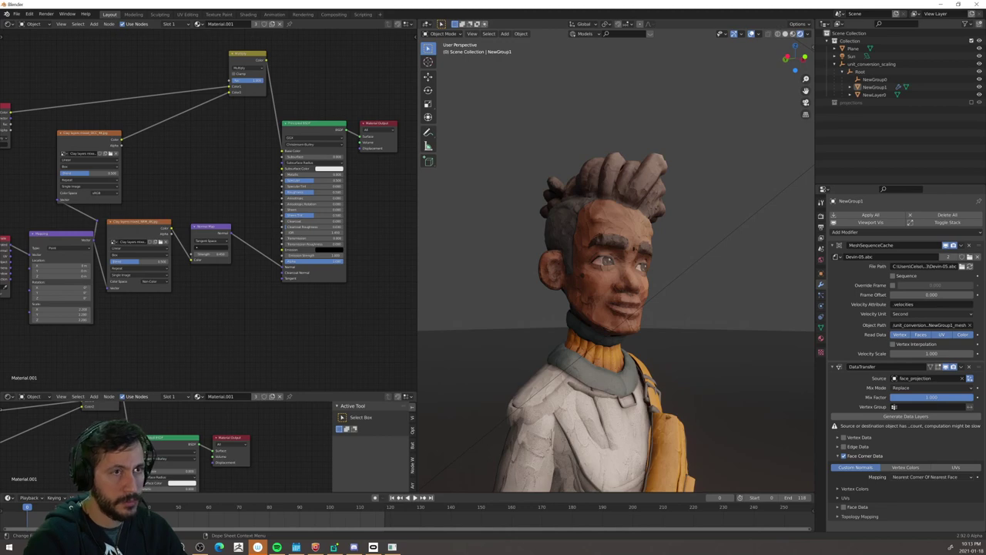
# Step: Move the Attribute node slightly up, farther away from the occlusion image node
pyautogui.moveTo(165, 185); pyautogui.dragTo(216, 219, button='middle')
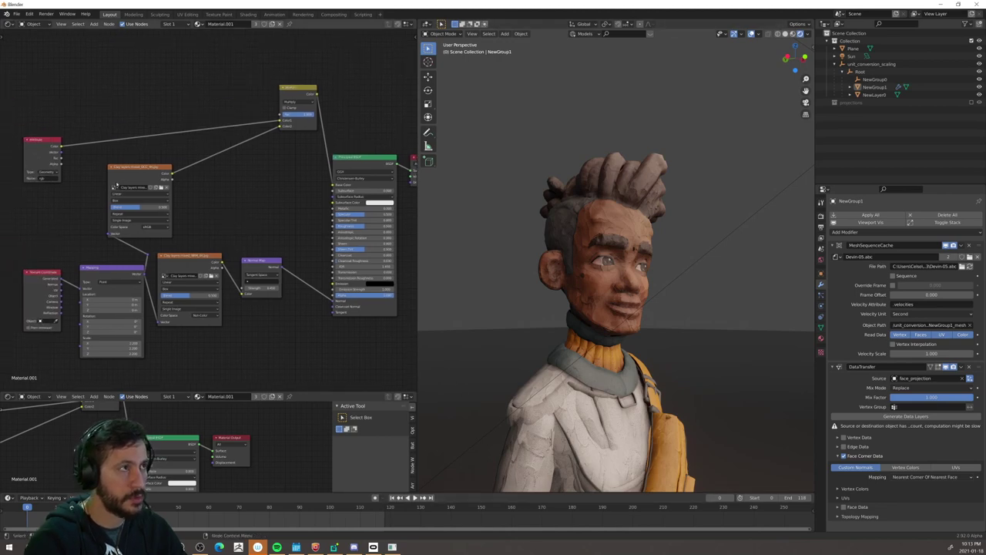
pyautogui.moveTo(44, 148); pyautogui.dragTo(40, 129)
pyautogui.scroll(2, 546, 275)
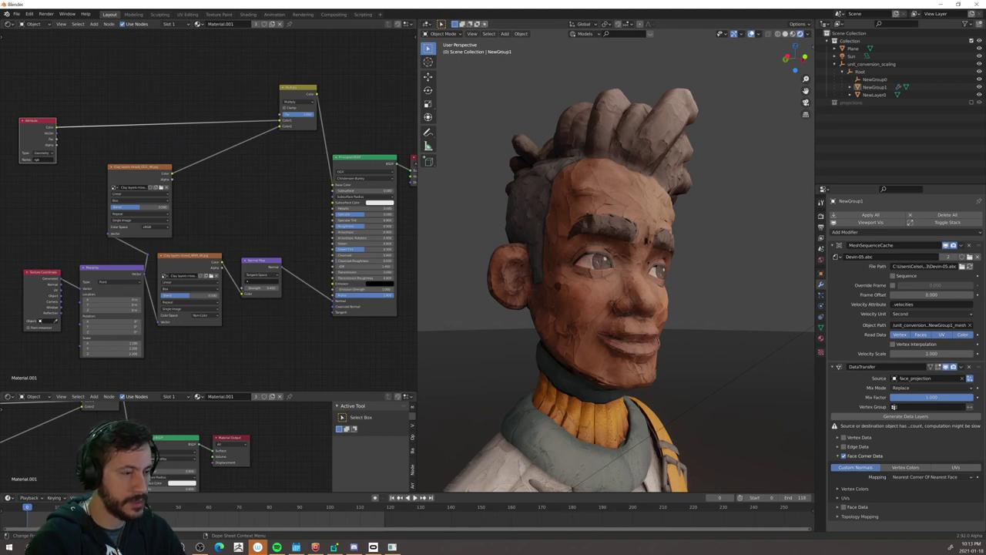
# Step: Add the Clay layers mixed_4k_RGH.jpg image texture above the Normal Map node, with Box projection and a blend of 0.5
pyautogui.moveTo(258, 188); pyautogui.dragTo(236, 210)
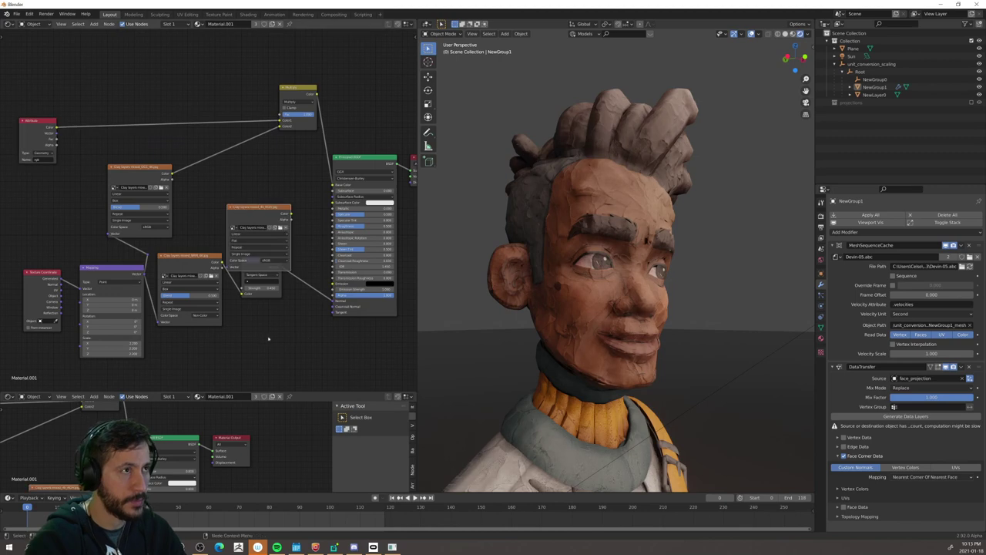
pyautogui.moveTo(261, 337); pyautogui.dragTo(229, 369, button='middle')
pyautogui.scroll(5, 224, 266)
pyautogui.moveTo(224, 248); pyautogui.dragTo(227, 174)
pyautogui.click(234, 233)
pyautogui.click(225, 224)
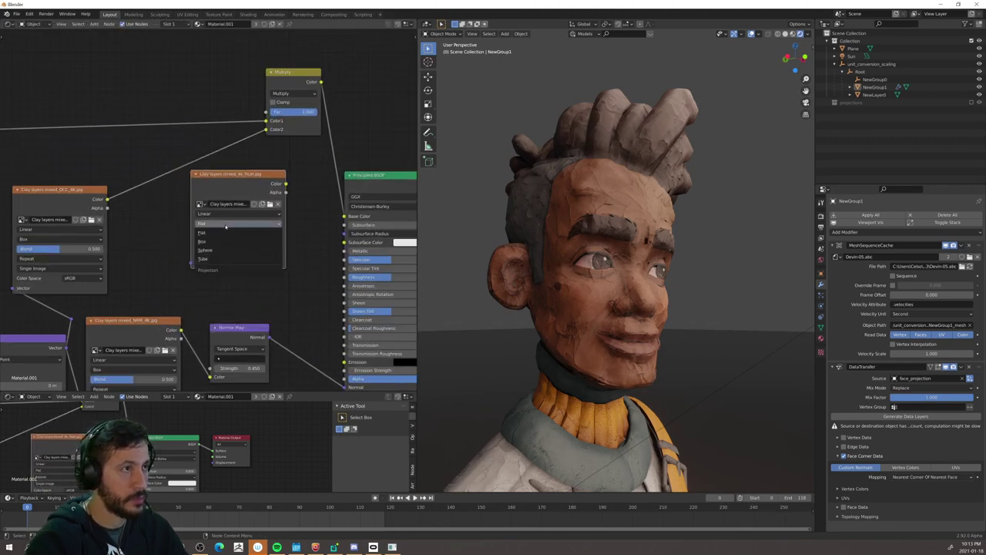
pyautogui.click(223, 234)
pyautogui.click(222, 242)
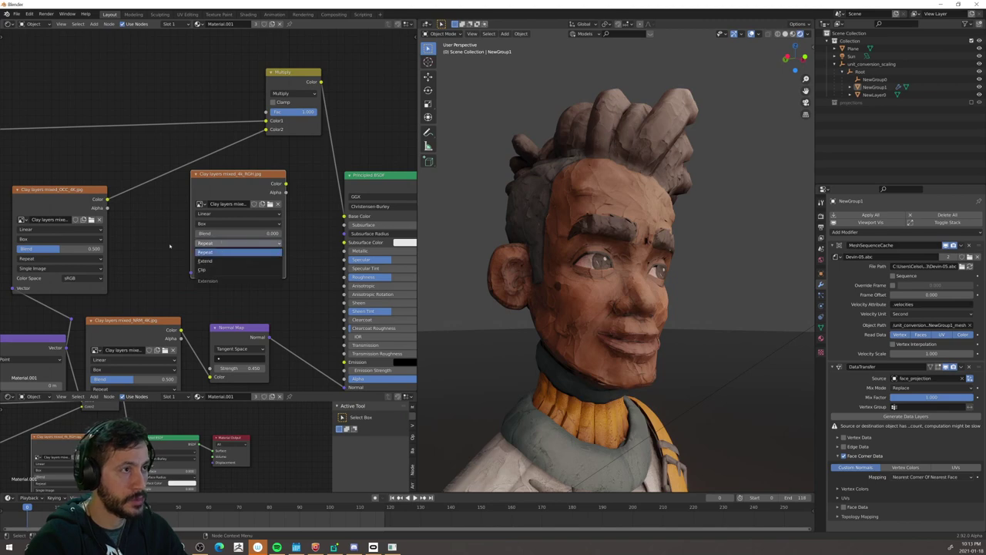
pyautogui.click(221, 252)
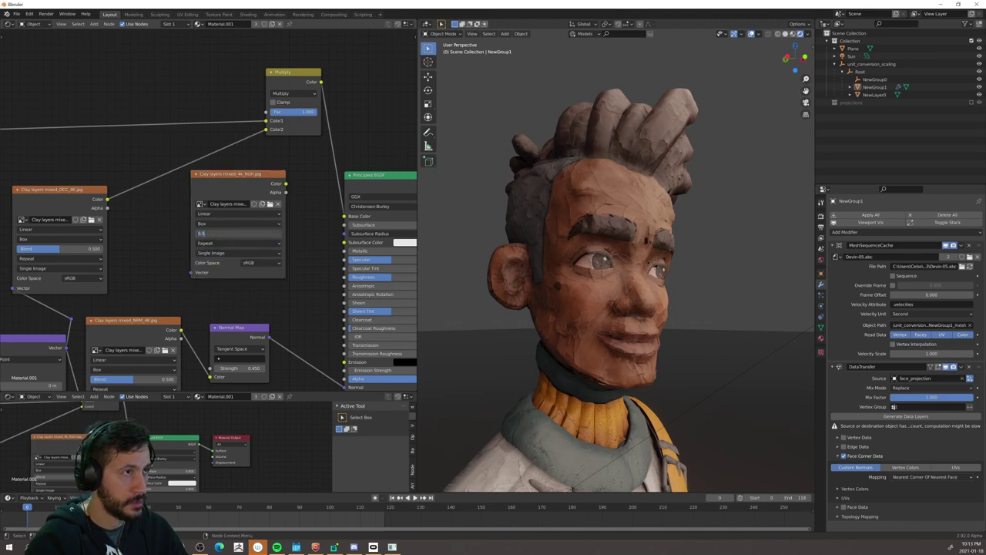
# Step: Wire the Mapping vector into the roughness image and its color into the Principled BSDF's Roughness, using Non-Color color space
pyautogui.scroll(-2, 175, 240)
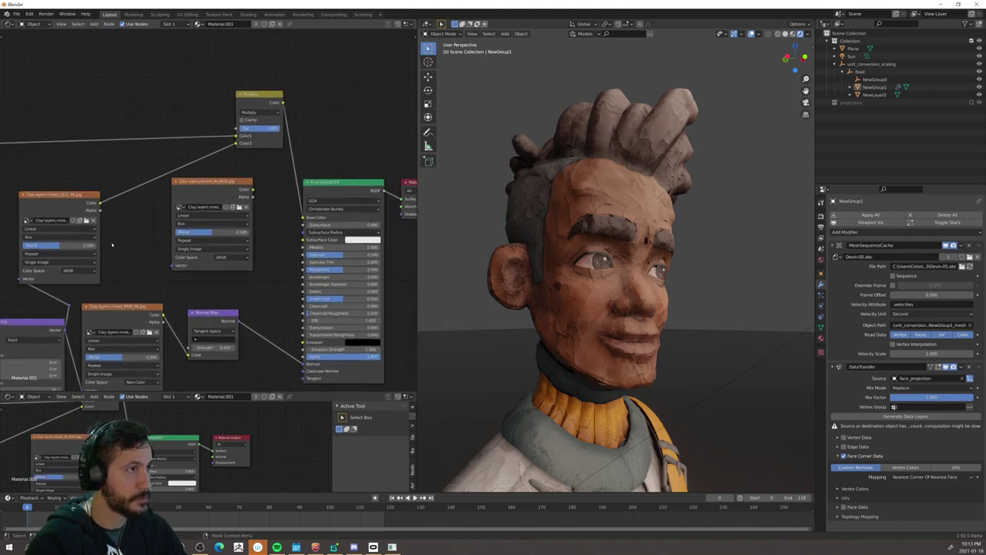
pyautogui.scroll(-1, 122, 296)
pyautogui.moveTo(93, 293); pyautogui.dragTo(182, 257)
pyautogui.moveTo(255, 220); pyautogui.dragTo(196, 221, button='middle')
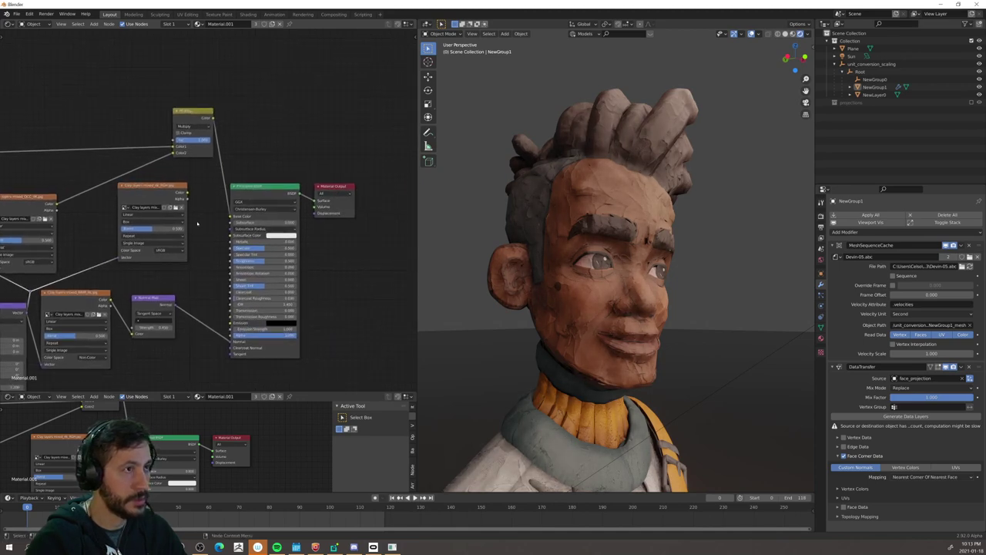
pyautogui.moveTo(188, 191); pyautogui.dragTo(213, 207)
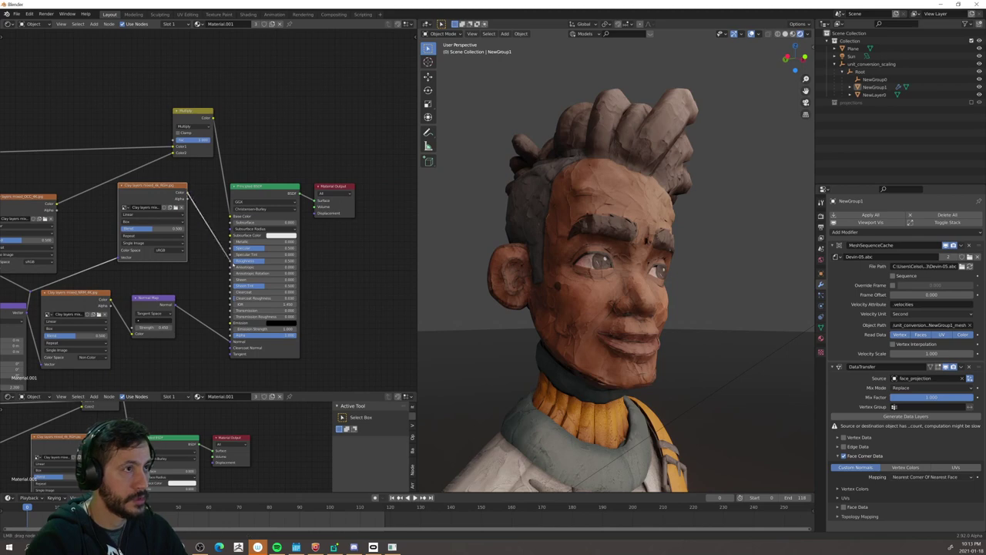
pyautogui.moveTo(234, 263); pyautogui.dragTo(234, 262)
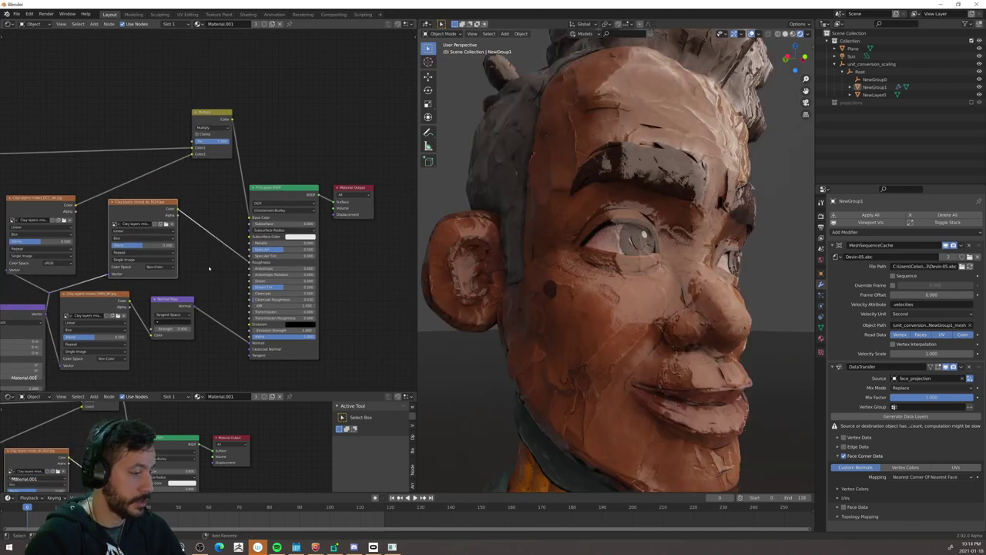
# Step: Insert a ColorRamp node between the roughness image and the Principled BSDF's Roughness input
pyautogui.hotkey('shift', 'a')
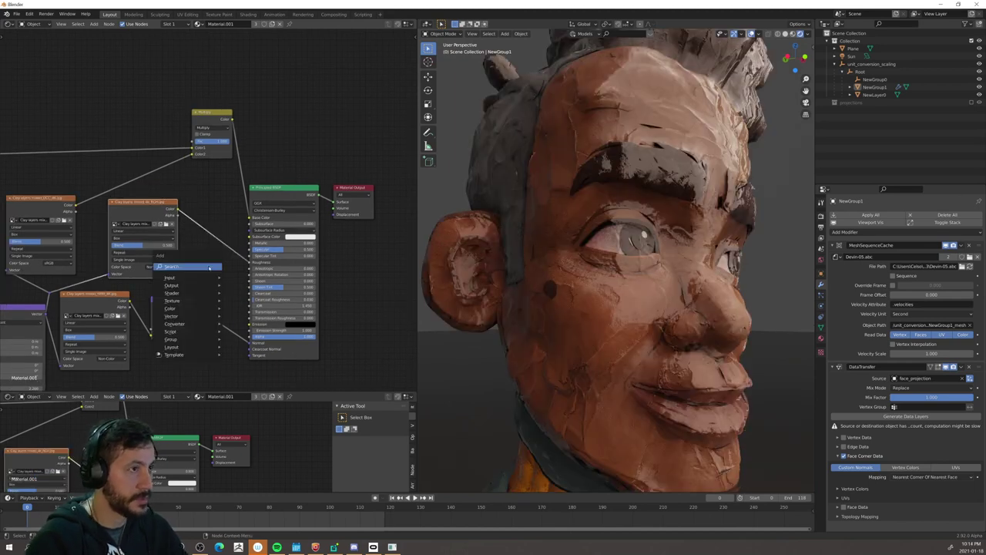
pyautogui.click(208, 267)
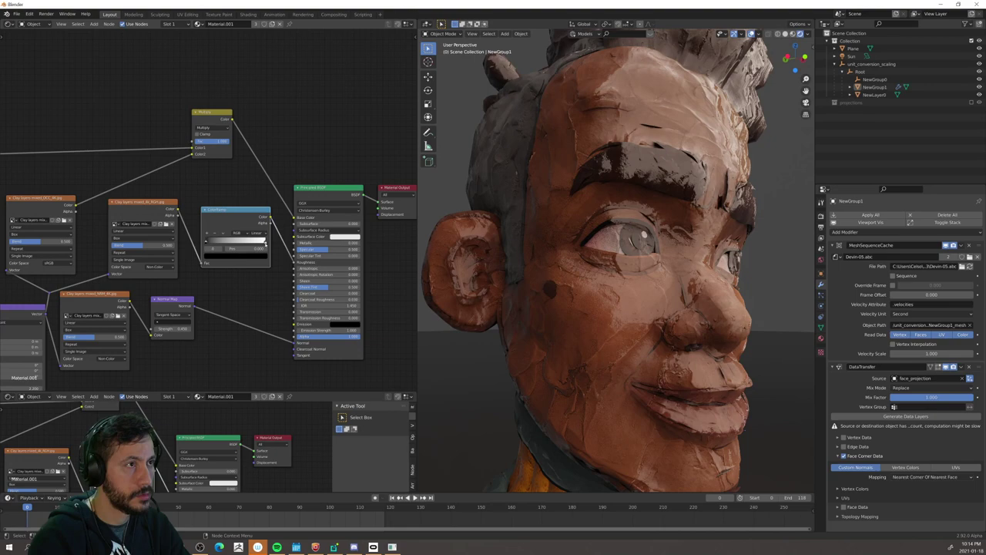
pyautogui.moveTo(219, 209)
pyautogui.mouseDown()
pyautogui.moveTo(191, 206)
pyautogui.moveTo(224, 200)
pyautogui.mouseUp()
# Step: Shift the roughness ColorRamp's white stop to just before the middle of the gradient, checking the shine on the face
pyautogui.moveTo(271, 233); pyautogui.dragTo(234, 233)
pyautogui.scroll(5, 522, 272)
pyautogui.scroll(-7, 531, 275)
pyautogui.moveTo(235, 232)
pyautogui.mouseDown()
pyautogui.moveTo(309, 240)
pyautogui.moveTo(241, 231)
pyautogui.moveTo(278, 236)
pyautogui.mouseUp()
pyautogui.scroll(-3, 656, 310)
pyautogui.moveTo(656, 309)
pyautogui.mouseDown(button='middle')
pyautogui.moveTo(603, 318)
pyautogui.moveTo(658, 302)
pyautogui.mouseUp(button='middle')
pyautogui.scroll(5, 594, 311)
pyautogui.scroll(-3, 594, 311)
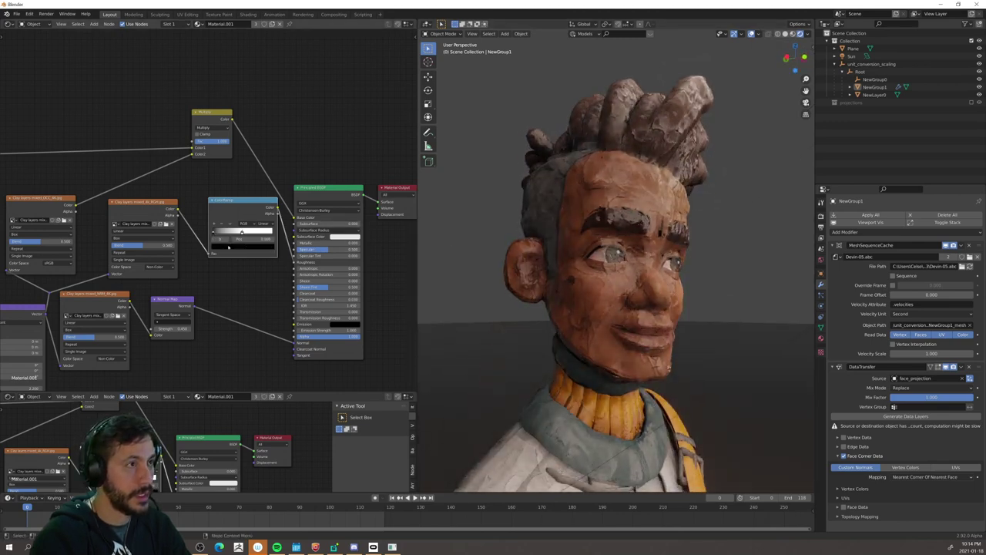
# Step: Lighten the roughness ColorRamp's black stop to gray and set the white stop's position to about 0.352
pyautogui.click(243, 238)
pyautogui.moveTo(262, 202); pyautogui.dragTo(261, 165)
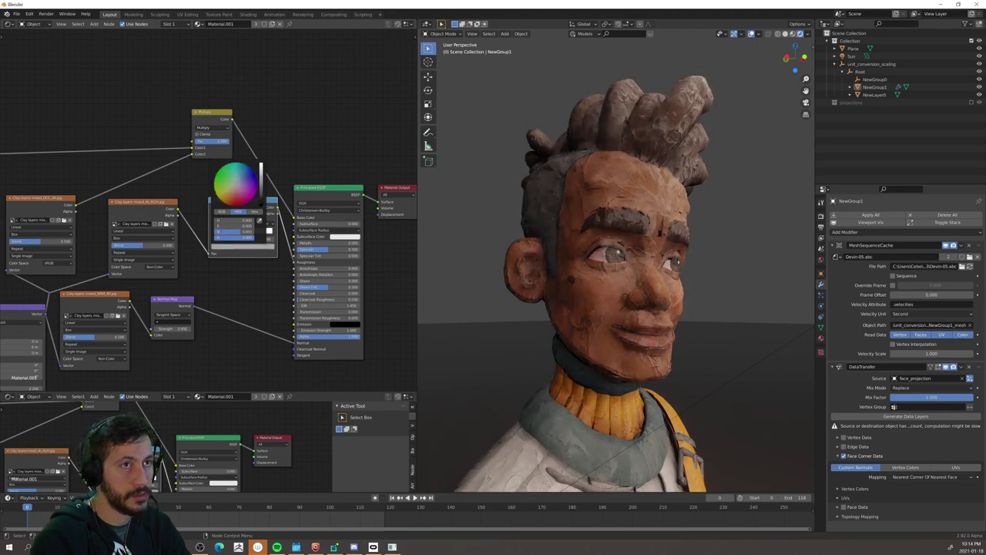
pyautogui.moveTo(261, 164)
pyautogui.mouseDown()
pyautogui.moveTo(261, 193)
pyautogui.moveTo(261, 165)
pyautogui.mouseUp()
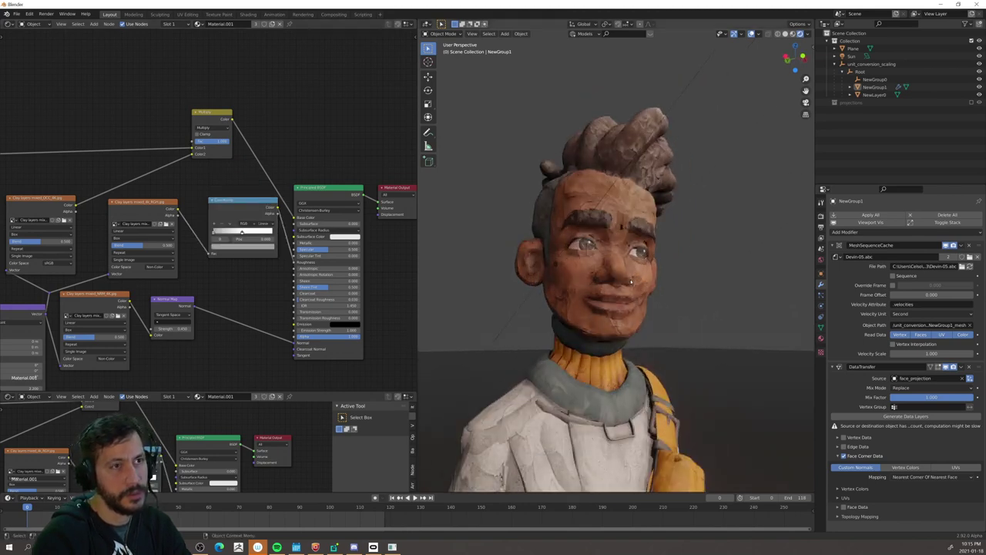
pyautogui.scroll(6, 644, 283)
pyautogui.scroll(-5, 506, 371)
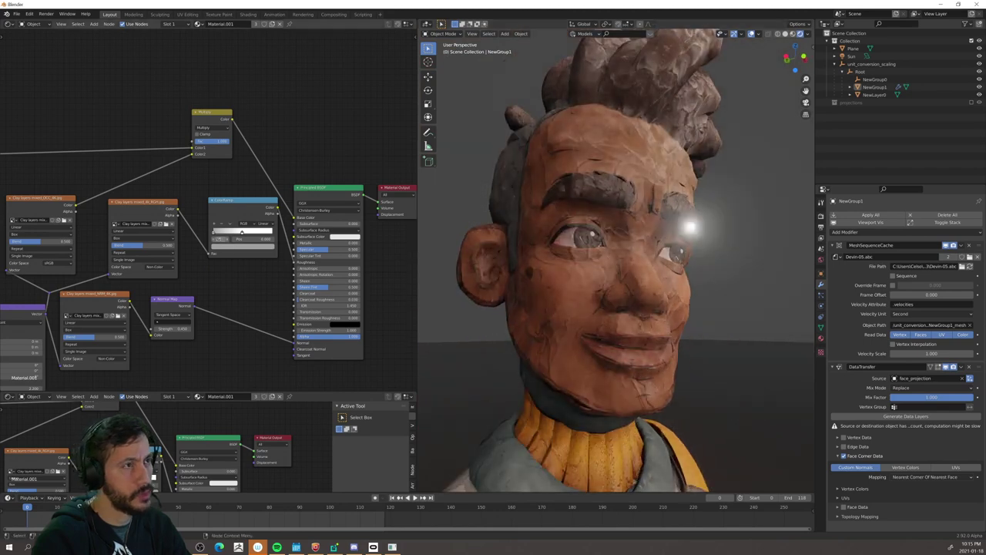
pyautogui.click(231, 247)
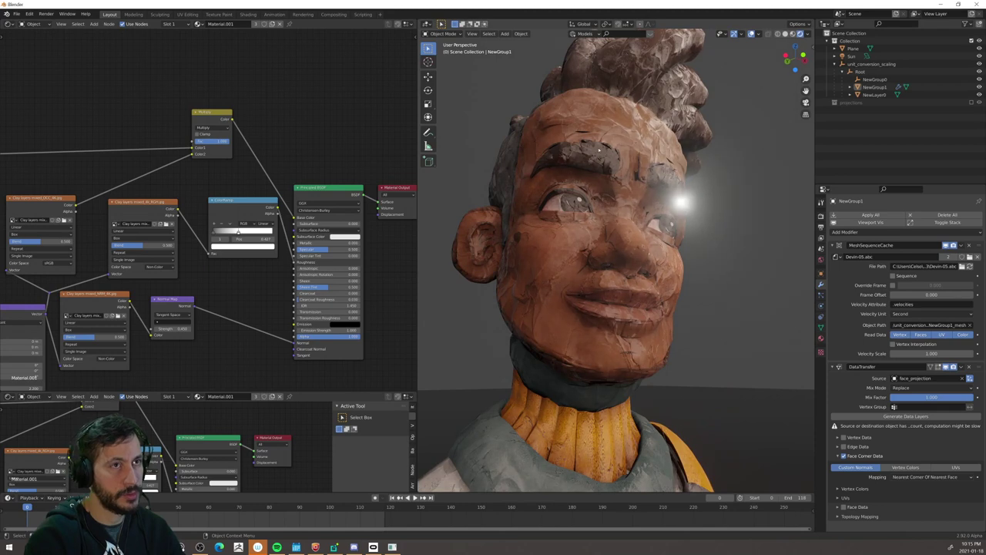
pyautogui.click(517, 261)
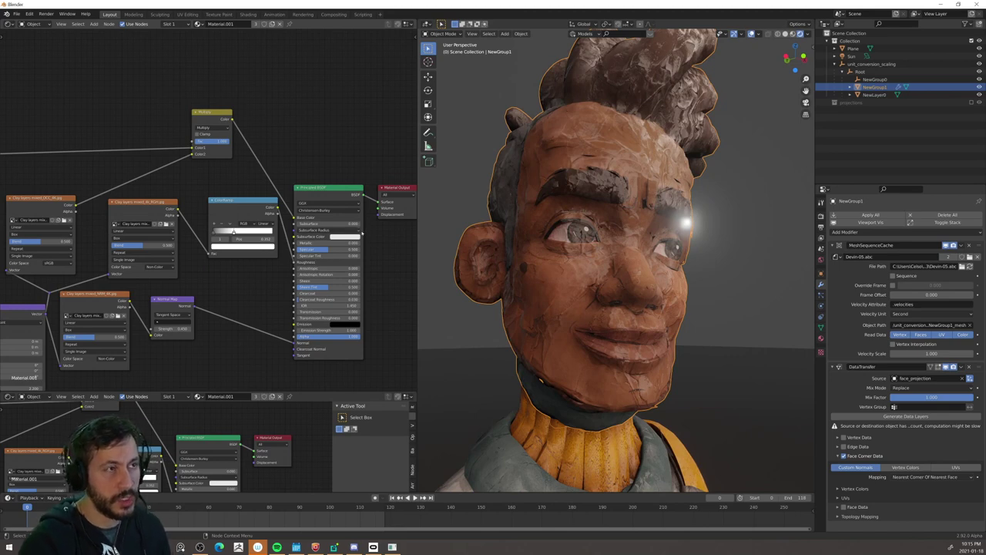
# Step: Examine the clay roughness on the jacket, the whole body and the face from close up and from several angles
pyautogui.scroll(-6, 604, 391)
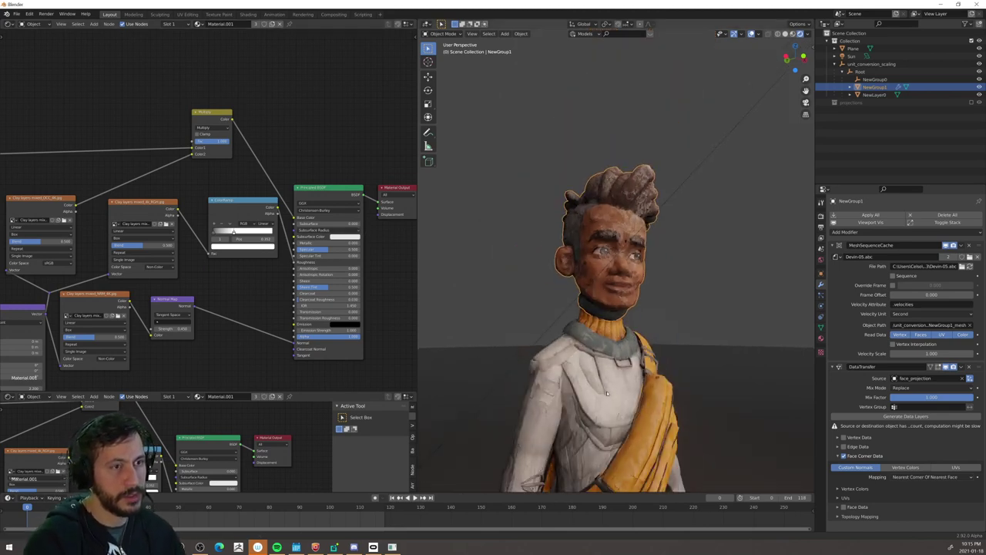
pyautogui.scroll(5, 603, 391)
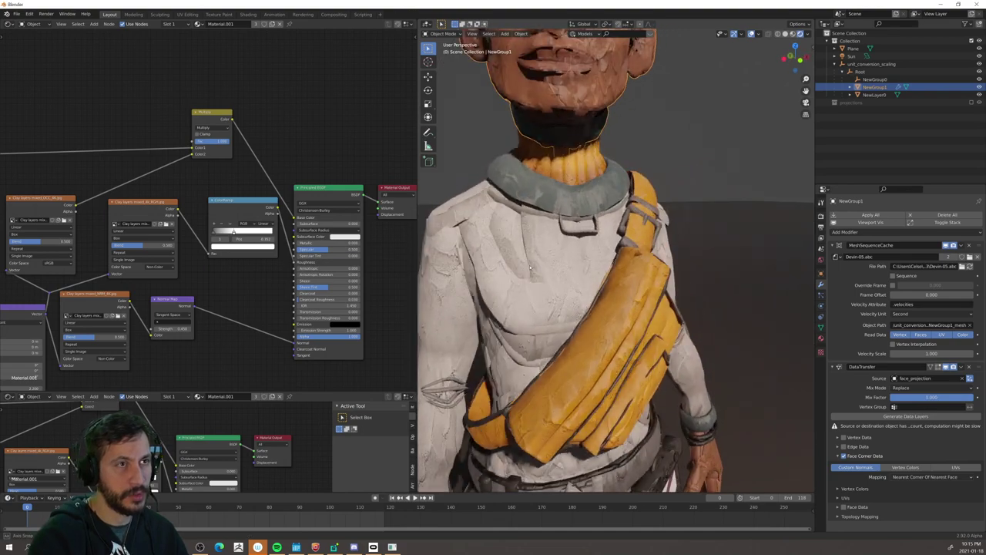
pyautogui.scroll(5, 598, 290)
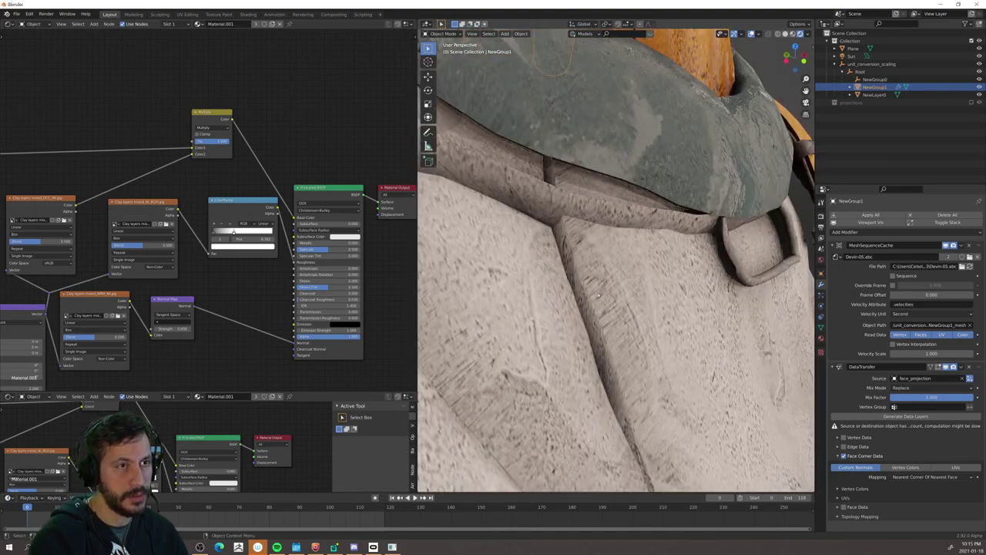
pyautogui.scroll(-8, 598, 291)
pyautogui.moveTo(524, 296); pyautogui.dragTo(608, 242, button='middle')
pyautogui.scroll(-5, 608, 241)
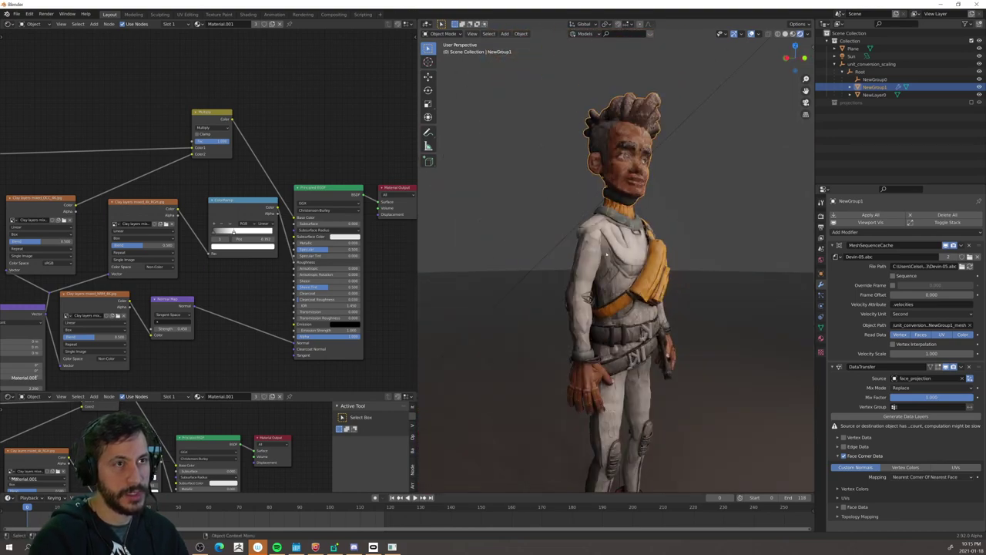
pyautogui.scroll(-2, 615, 288)
pyautogui.moveTo(615, 288); pyautogui.dragTo(574, 316, button='middle')
pyautogui.keyDown('shift'); pyautogui.moveTo(569, 471); pyautogui.dragTo(606, 264, button='middle'); pyautogui.keyUp('shift')
pyautogui.scroll(4, 576, 331)
pyautogui.scroll(7, 582, 223)
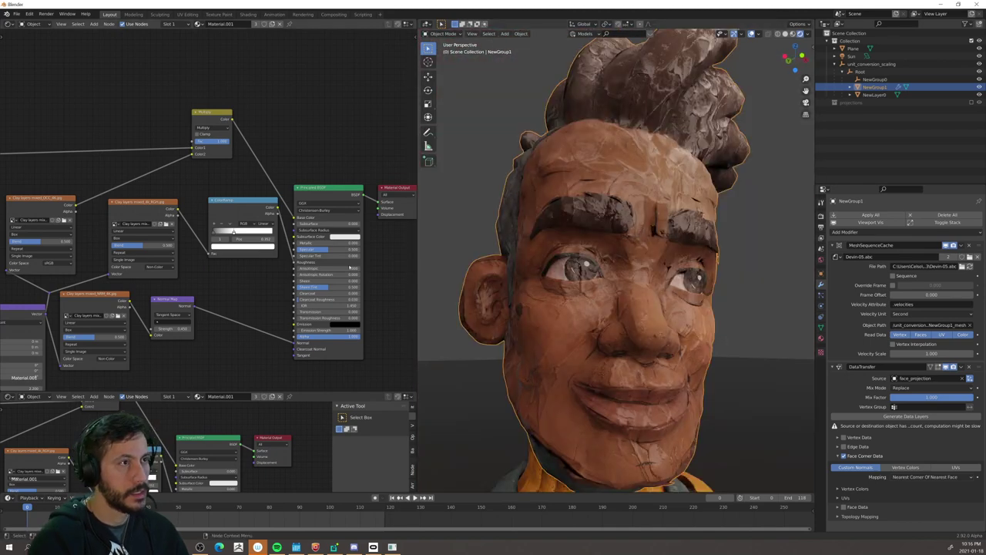
# Step: Lower the Principled BSDF's Specular value to about 0.185
pyautogui.scroll(2, 352, 262)
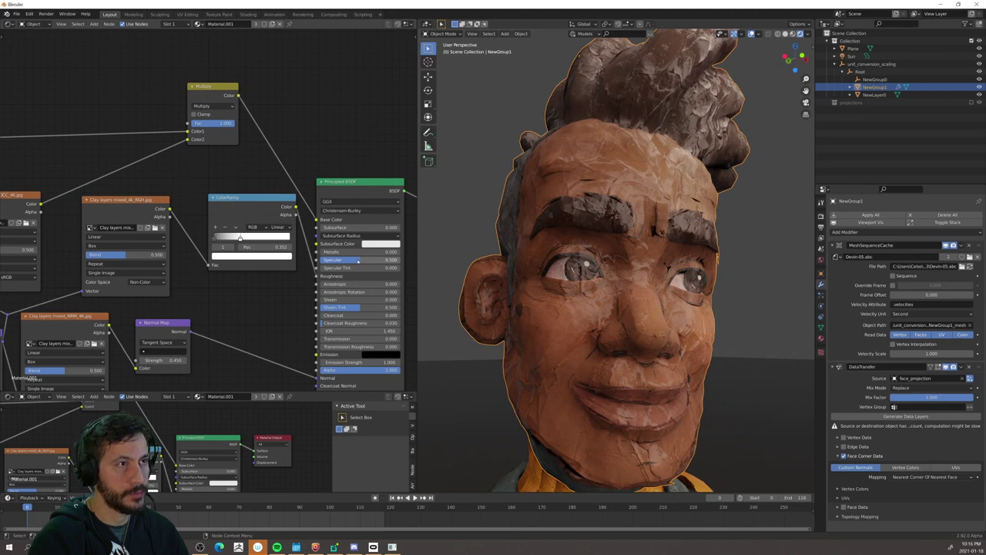
pyautogui.moveTo(357, 262); pyautogui.dragTo(336, 261)
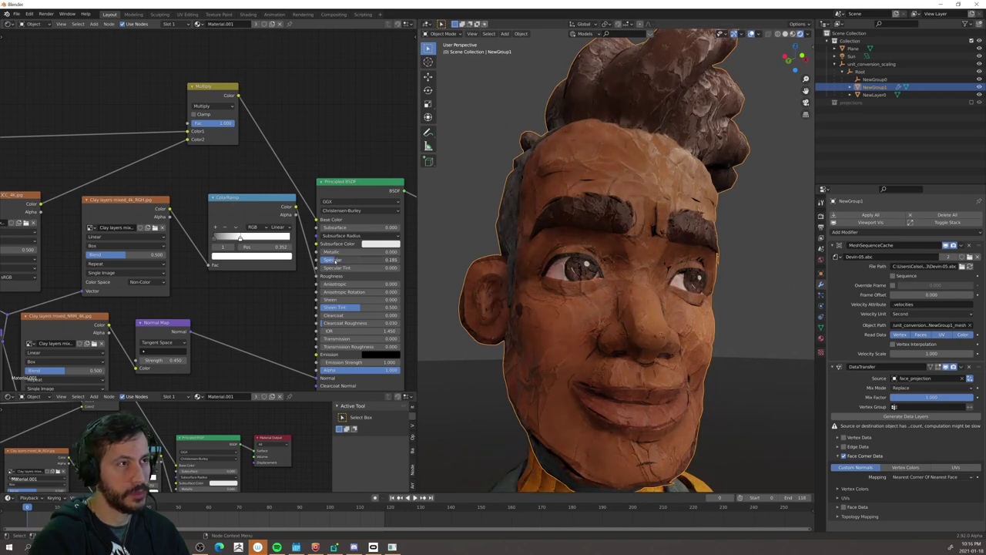